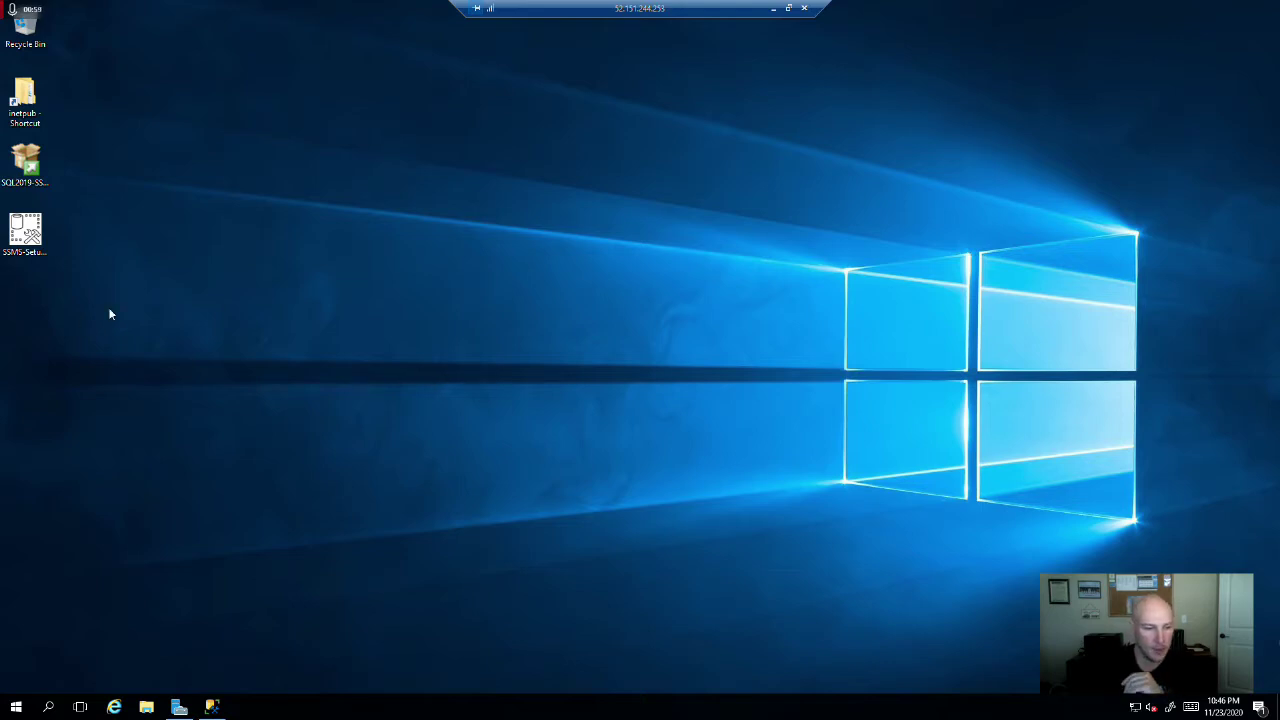
- Open Internet Information Services (IIS) Manager from Server Manager
{"action": "left_click", "coordinate": [179, 708]}
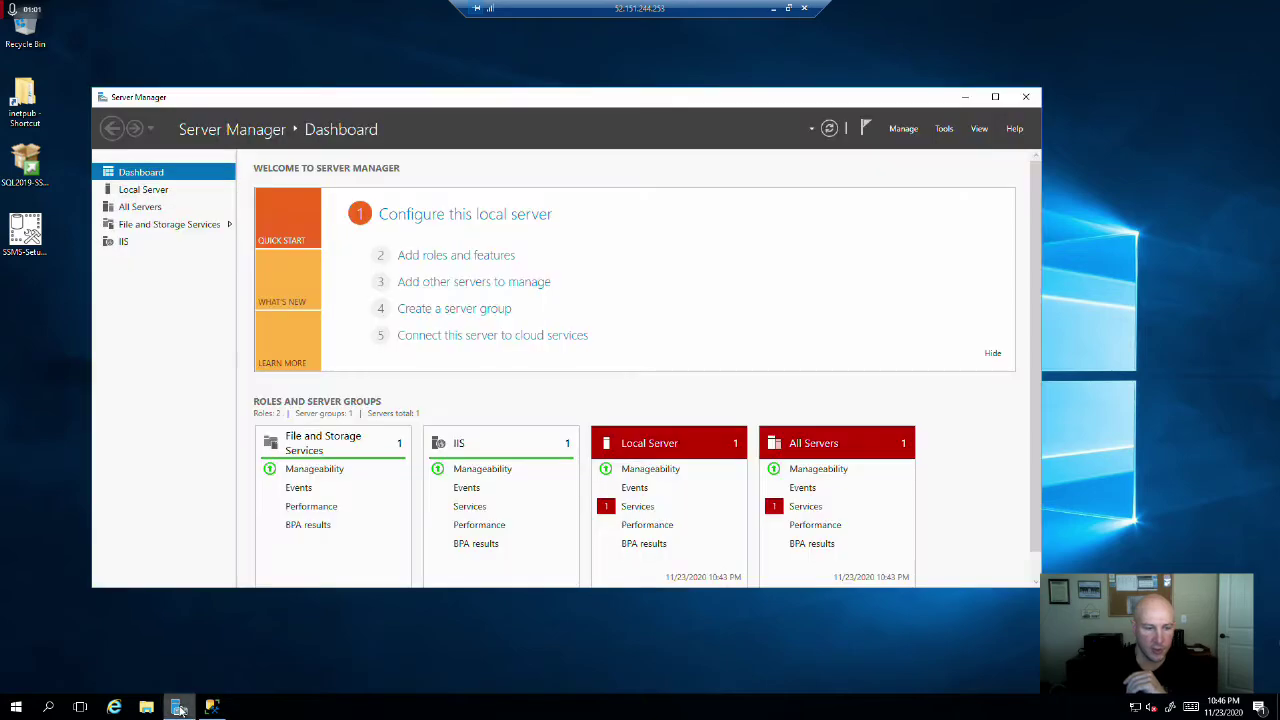
{"action": "left_click", "coordinate": [945, 130]}
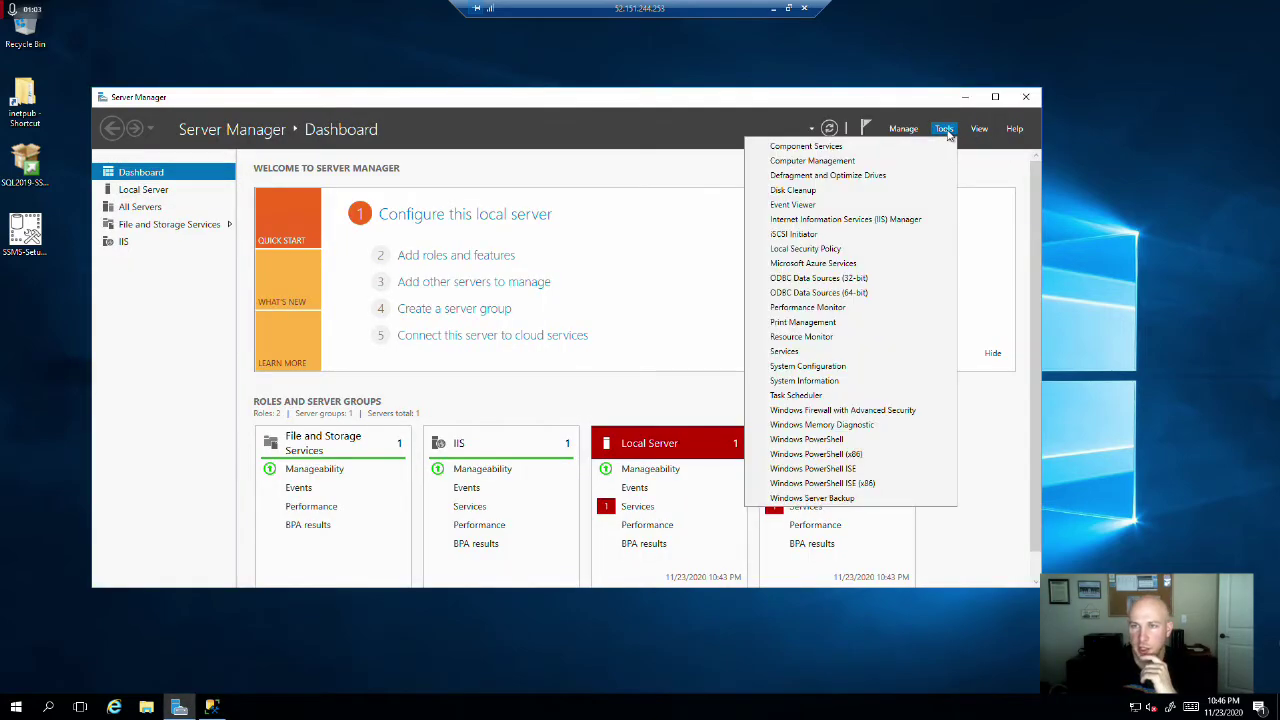
{"action": "left_click", "coordinate": [826, 228]}
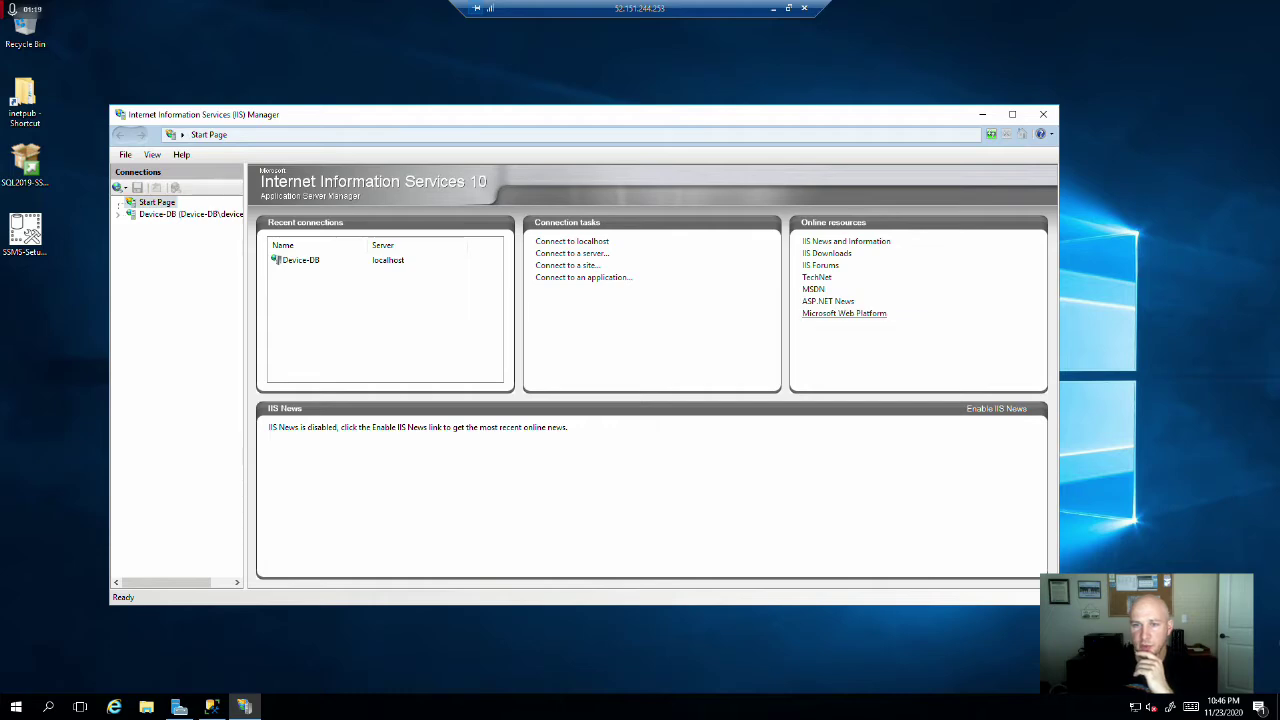
- Download WebPlatformInstaller_x64_en-US.msi to the Desktop from the Microsoft Web Platform online resource, handling the blocked-content prompt
{"action": "left_click", "coordinate": [844, 313]}
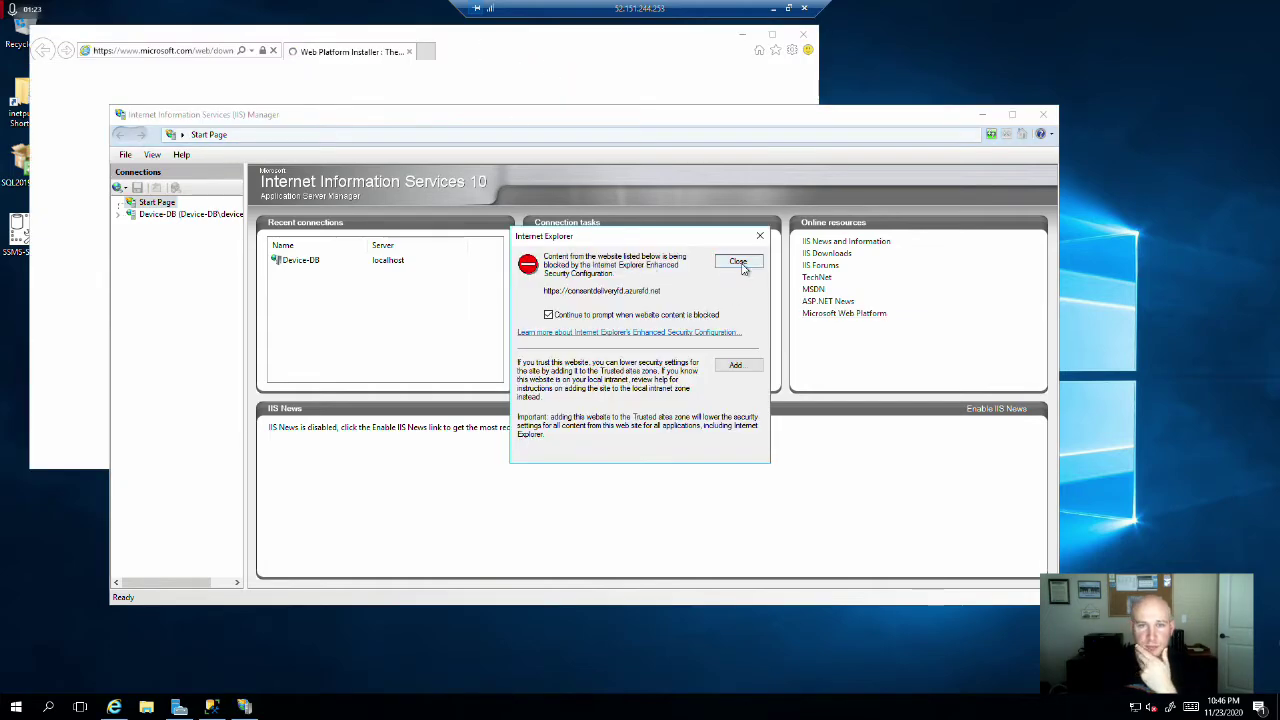
{"action": "left_click", "coordinate": [736, 366]}
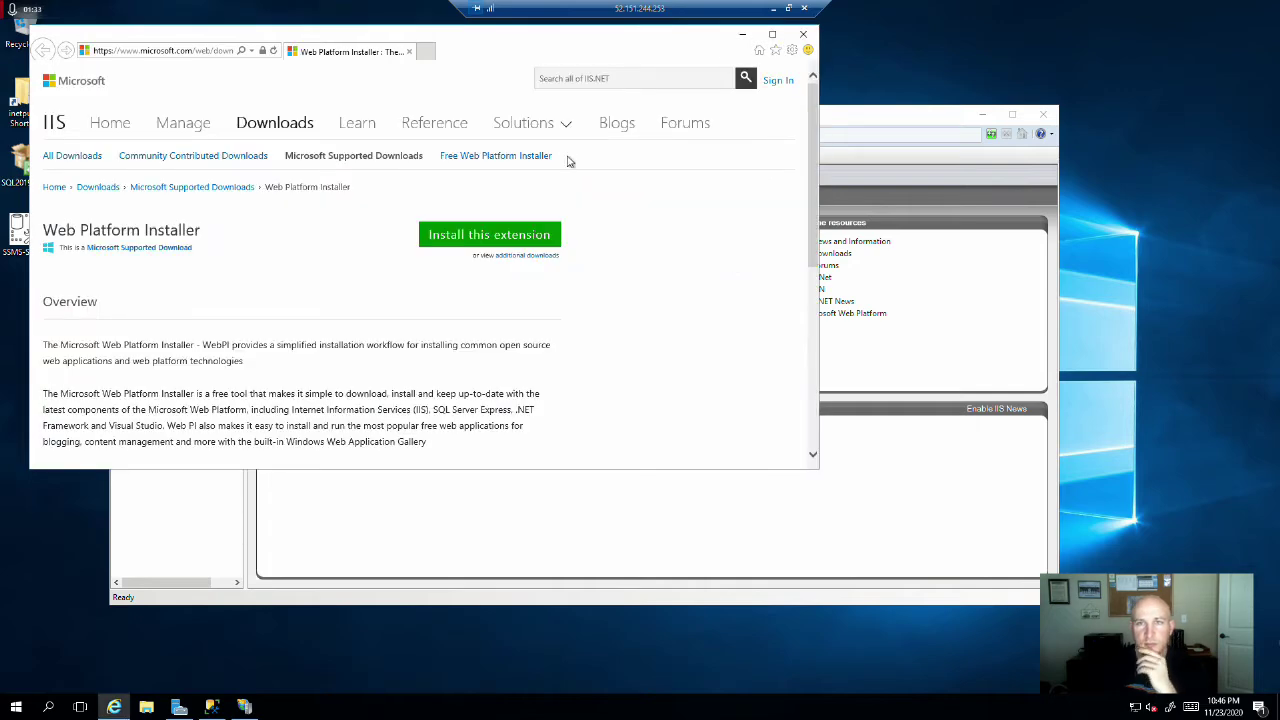
{"action": "left_click", "coordinate": [474, 238]}
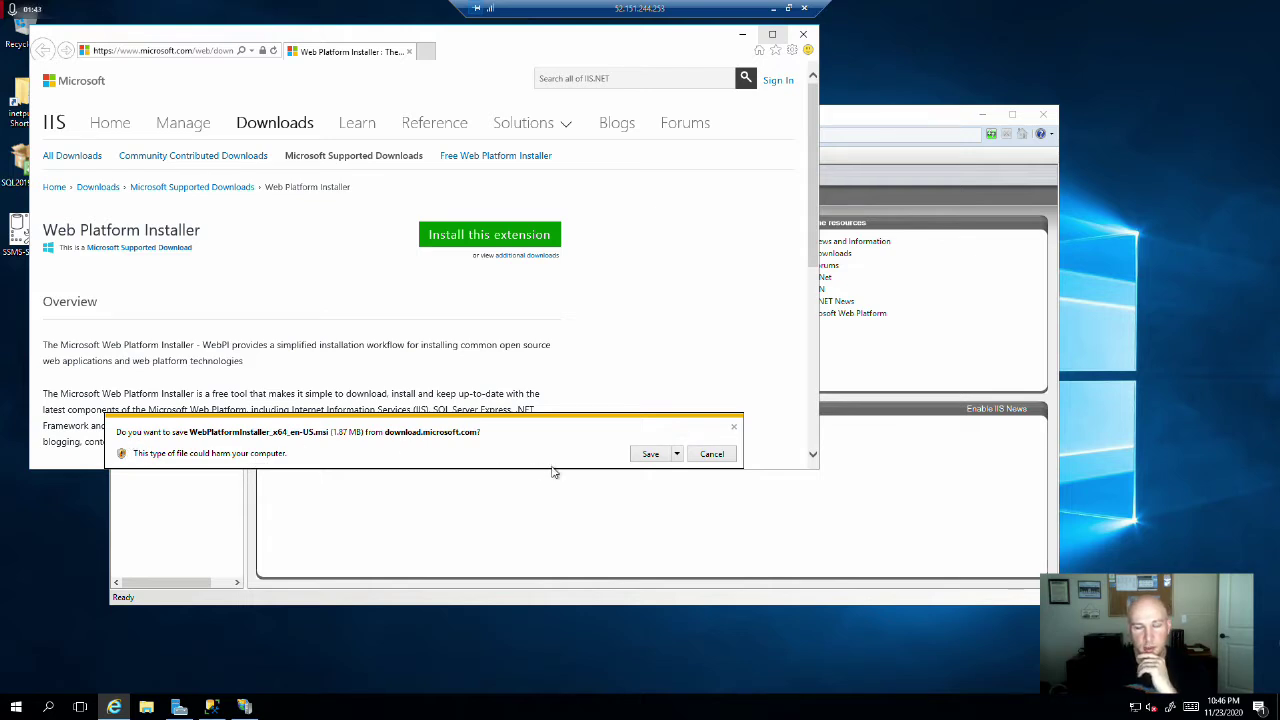
{"action": "left_click", "coordinate": [677, 455]}
{"action": "left_click", "coordinate": [669, 490]}
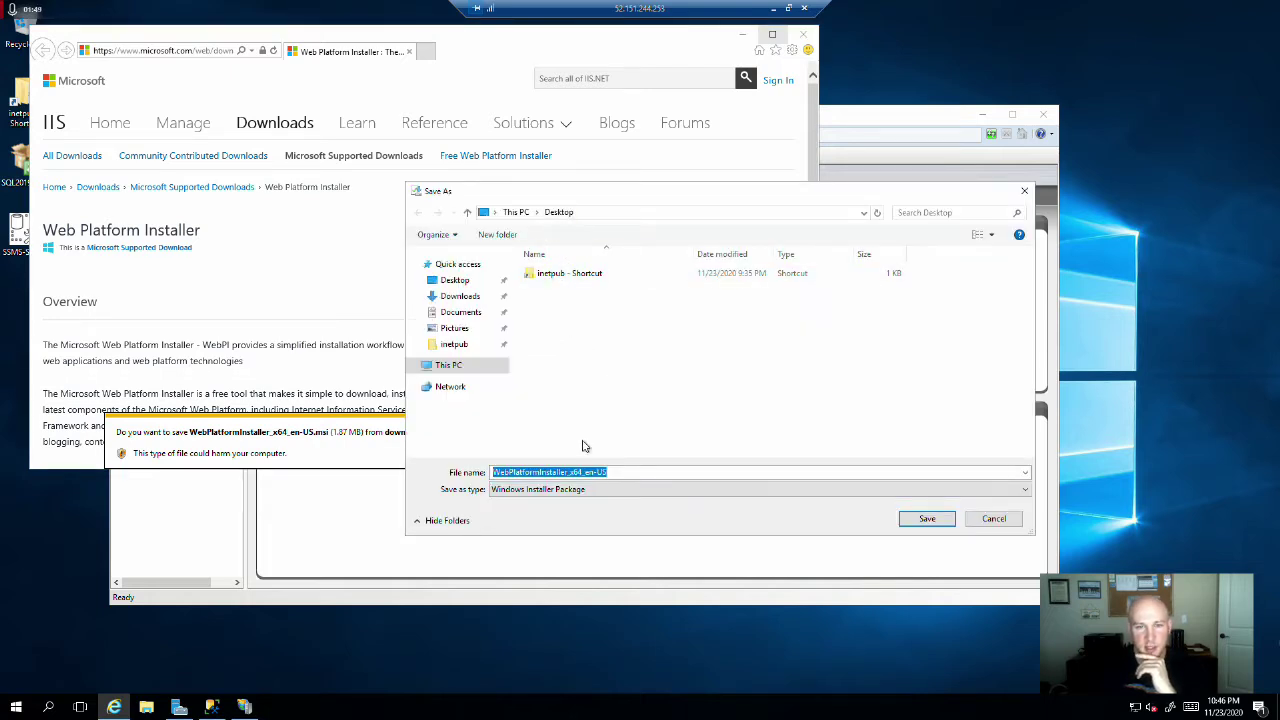
{"action": "left_click", "coordinate": [926, 520]}
{"action": "left_click_drag", "start_coordinate": [352, 30], "coordinate": [656, 71]}
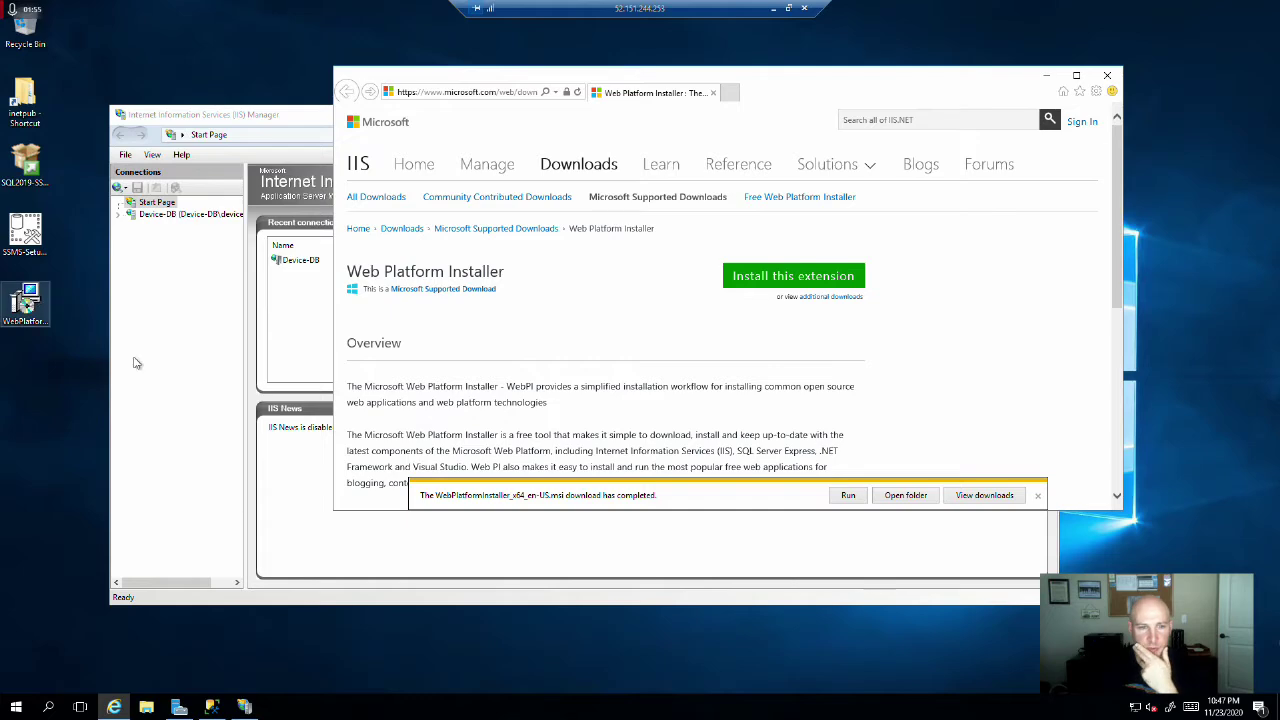
- Run the downloaded Web Platform Installer 5.1 setup, accept its license agreement, and complete the installation
{"action": "double_click", "coordinate": [42, 315]}
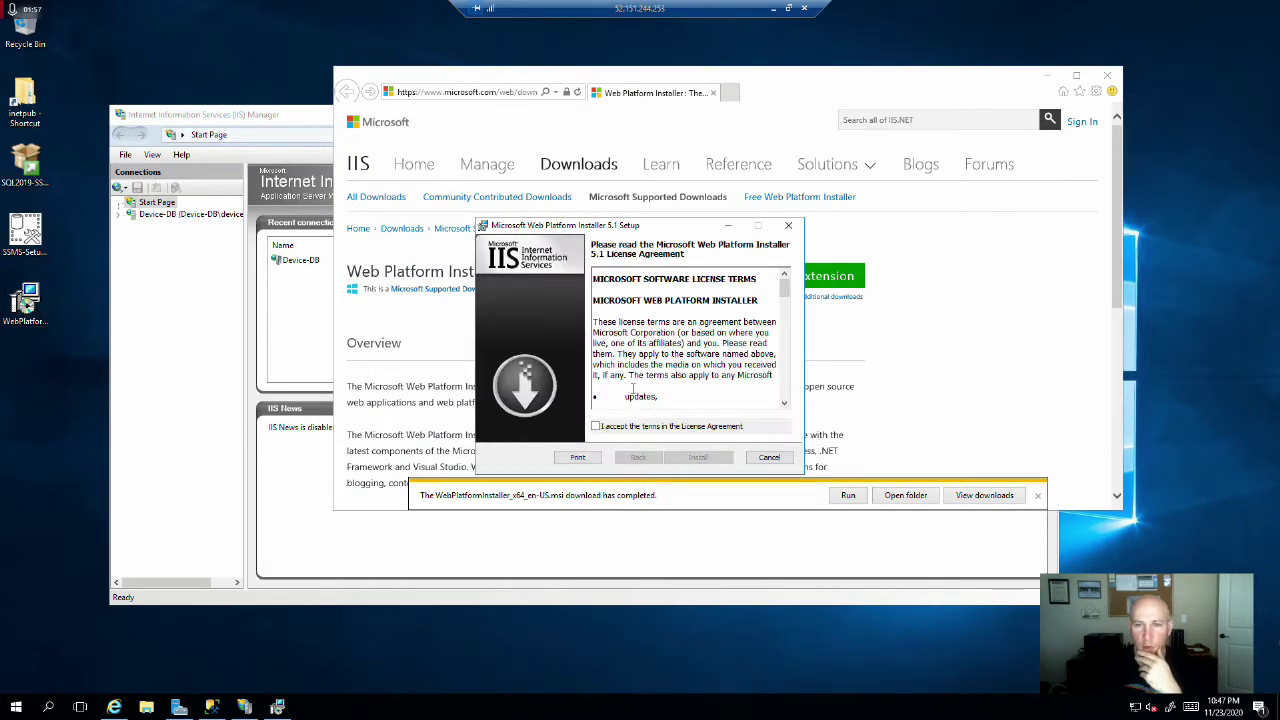
{"action": "left_click", "coordinate": [1049, 77]}
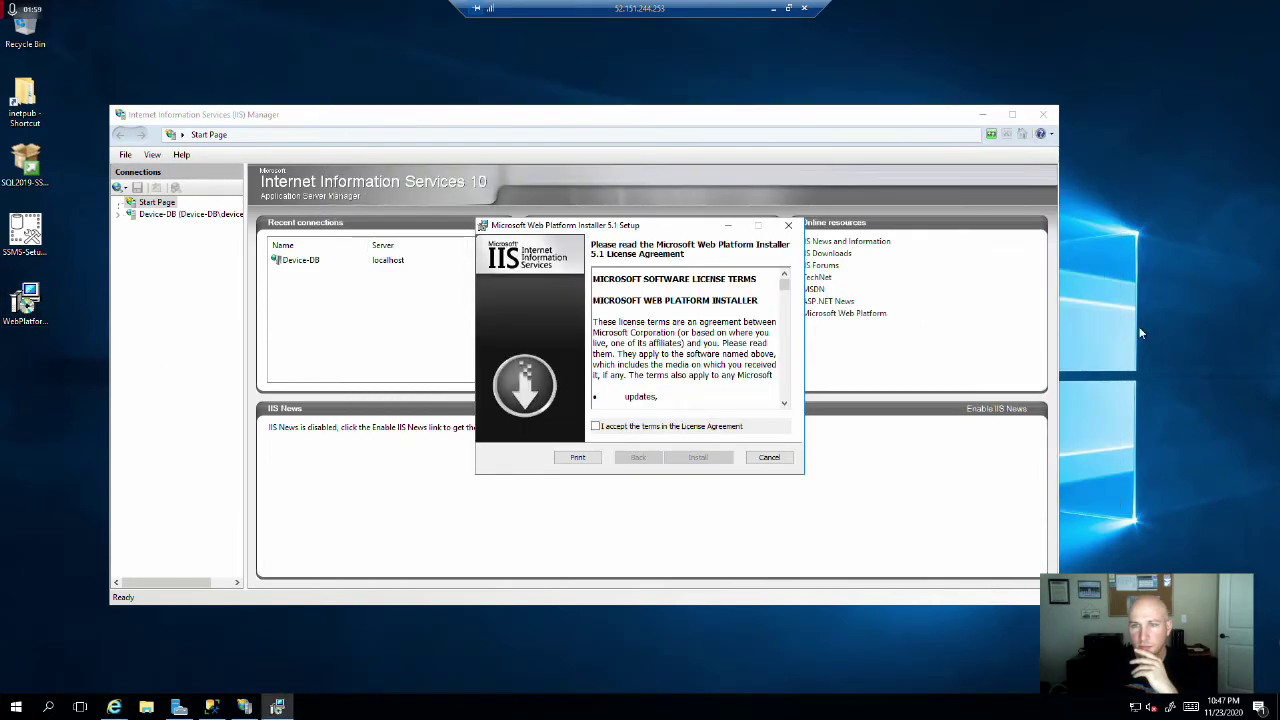
{"action": "left_click", "coordinate": [986, 114]}
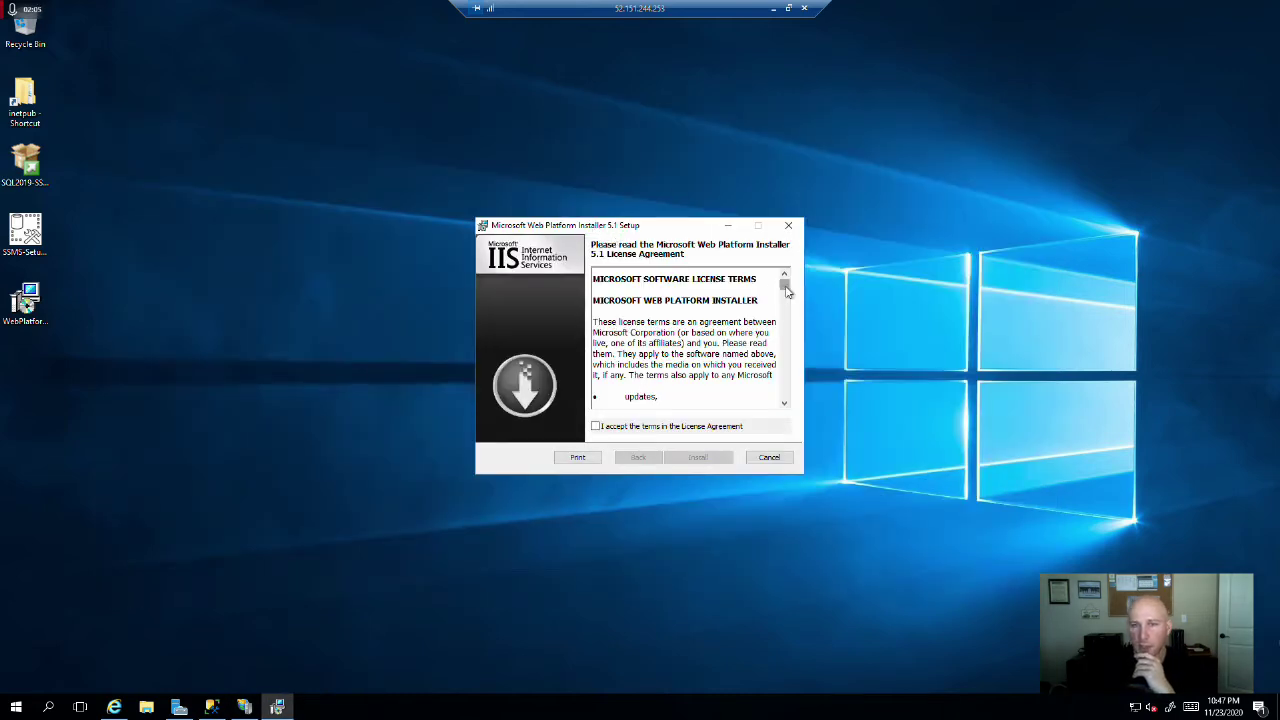
{"action": "left_click_drag", "start_coordinate": [786, 290], "coordinate": [783, 398]}
{"action": "left_click", "coordinate": [783, 398]}
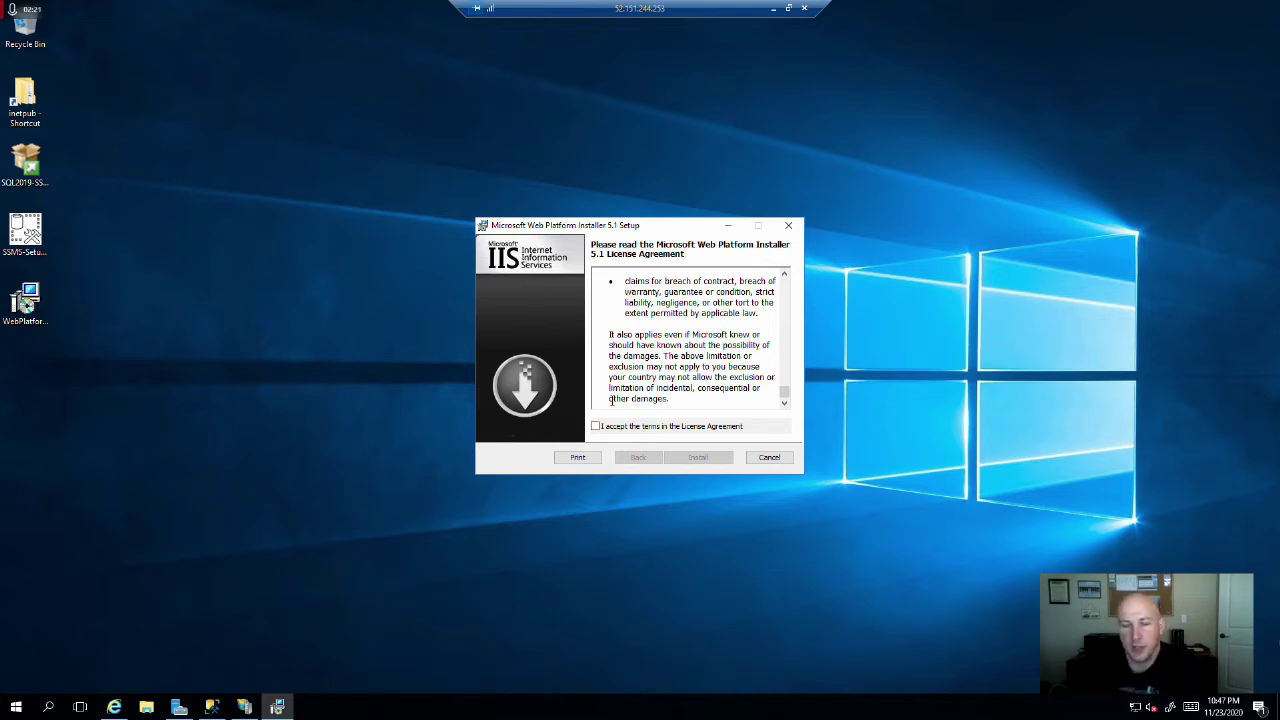
{"action": "left_click", "coordinate": [595, 428]}
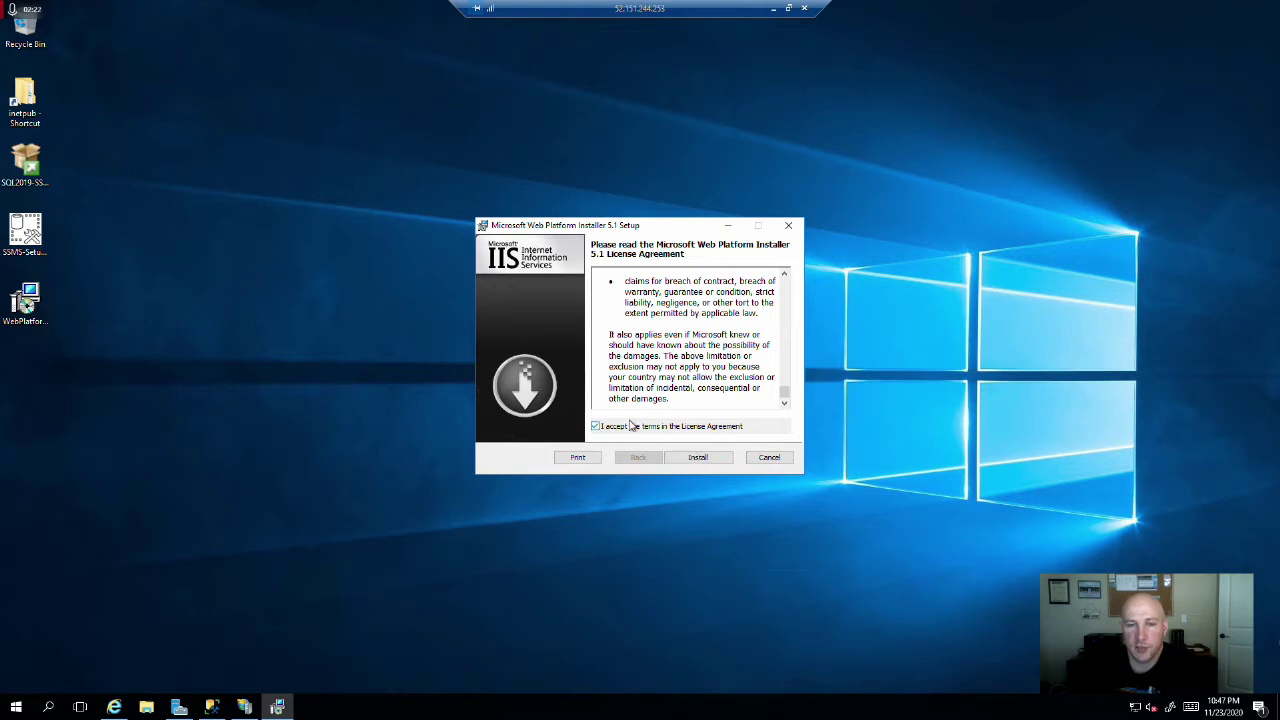
{"action": "left_click", "coordinate": [690, 458]}
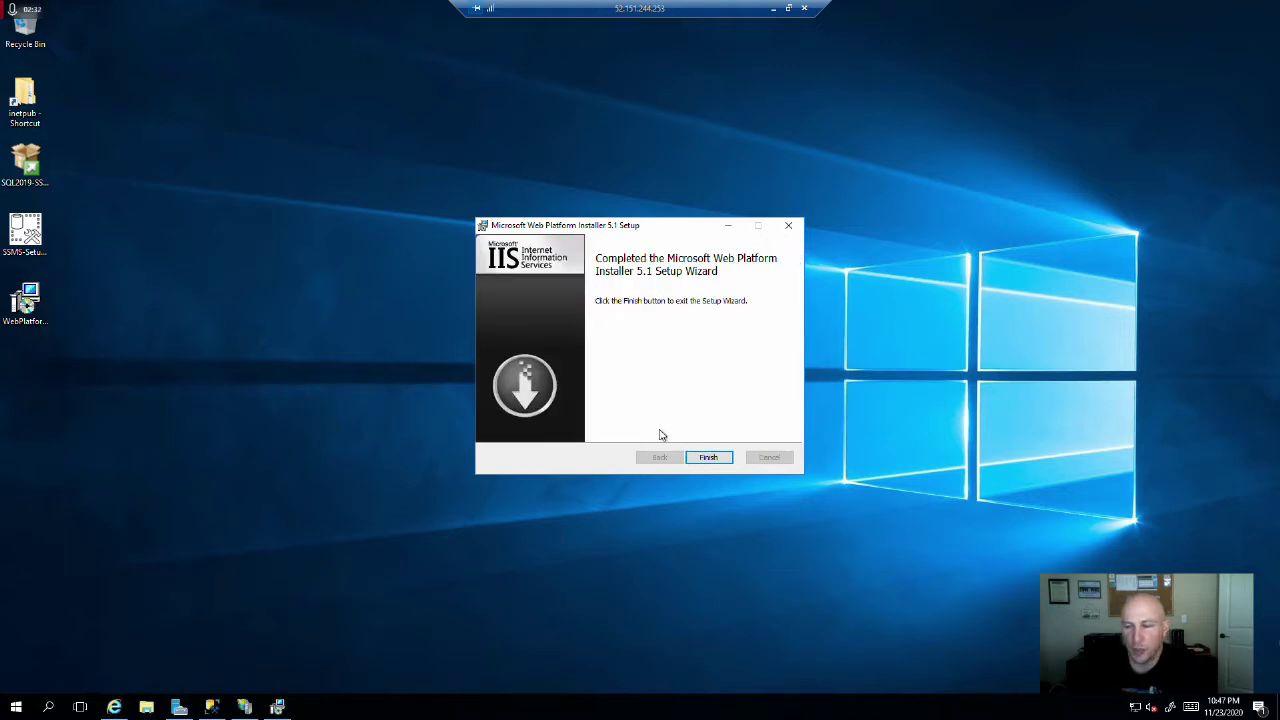
{"action": "left_click", "coordinate": [707, 457]}
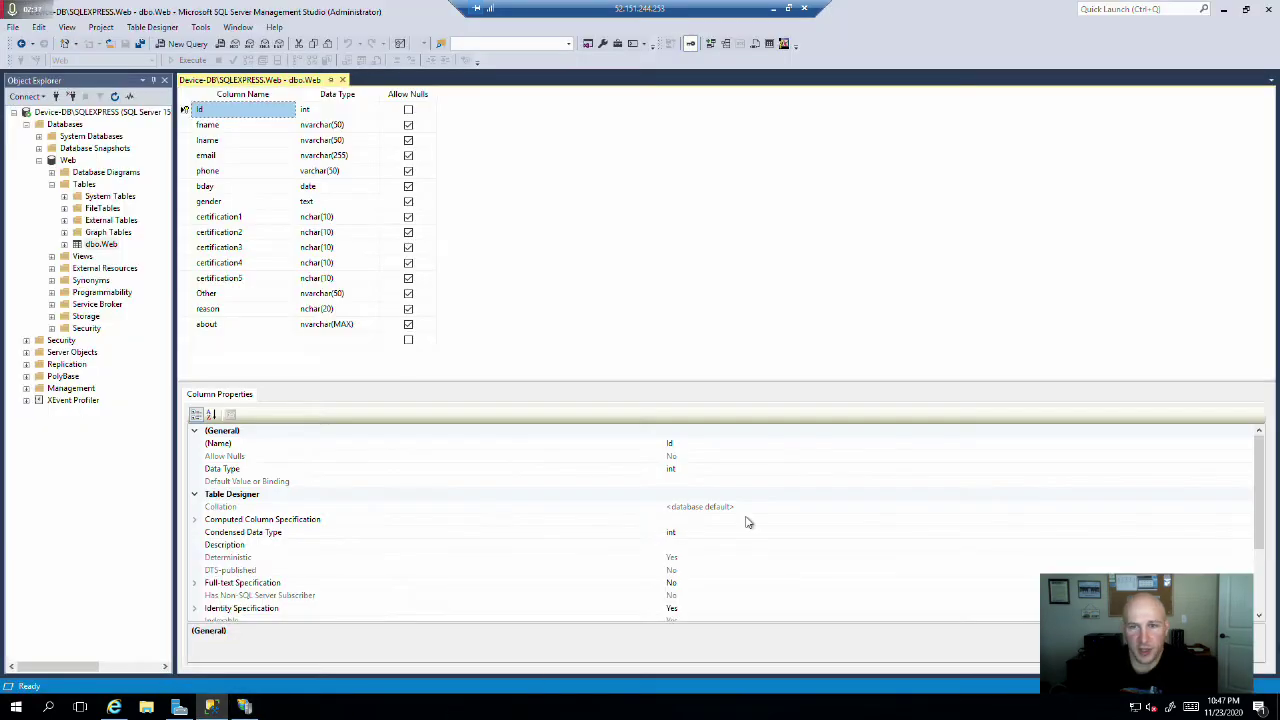
- Return to IIS Manager and open the Web Platform Installer feature for the Device-DB server
{"action": "left_click", "coordinate": [1223, 9]}
{"action": "left_click", "coordinate": [245, 707]}
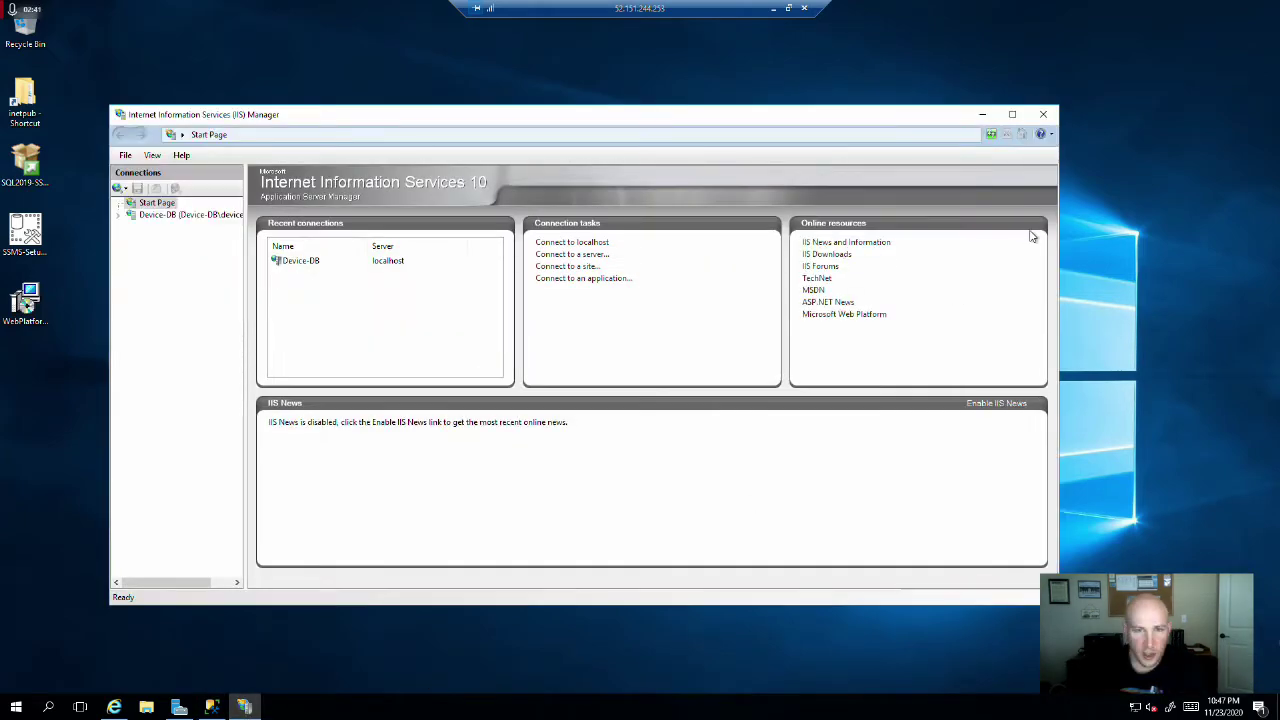
{"action": "left_click", "coordinate": [185, 215]}
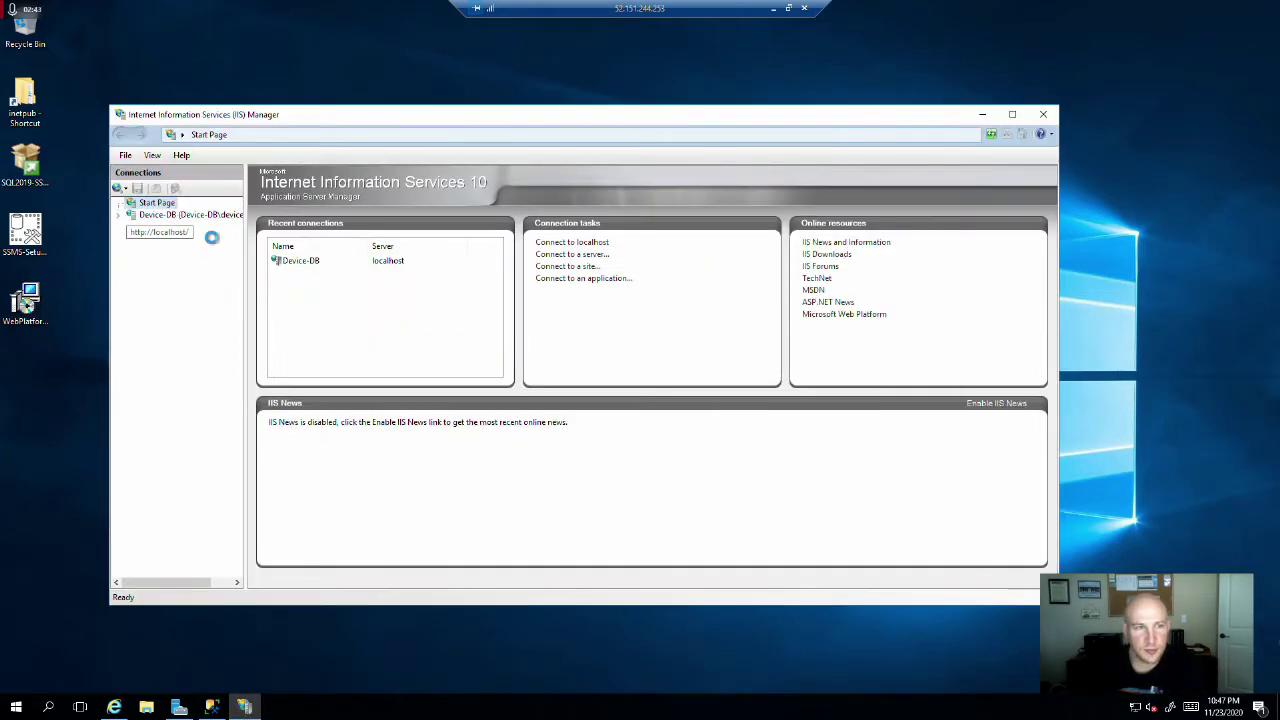
{"action": "double_click", "coordinate": [145, 216]}
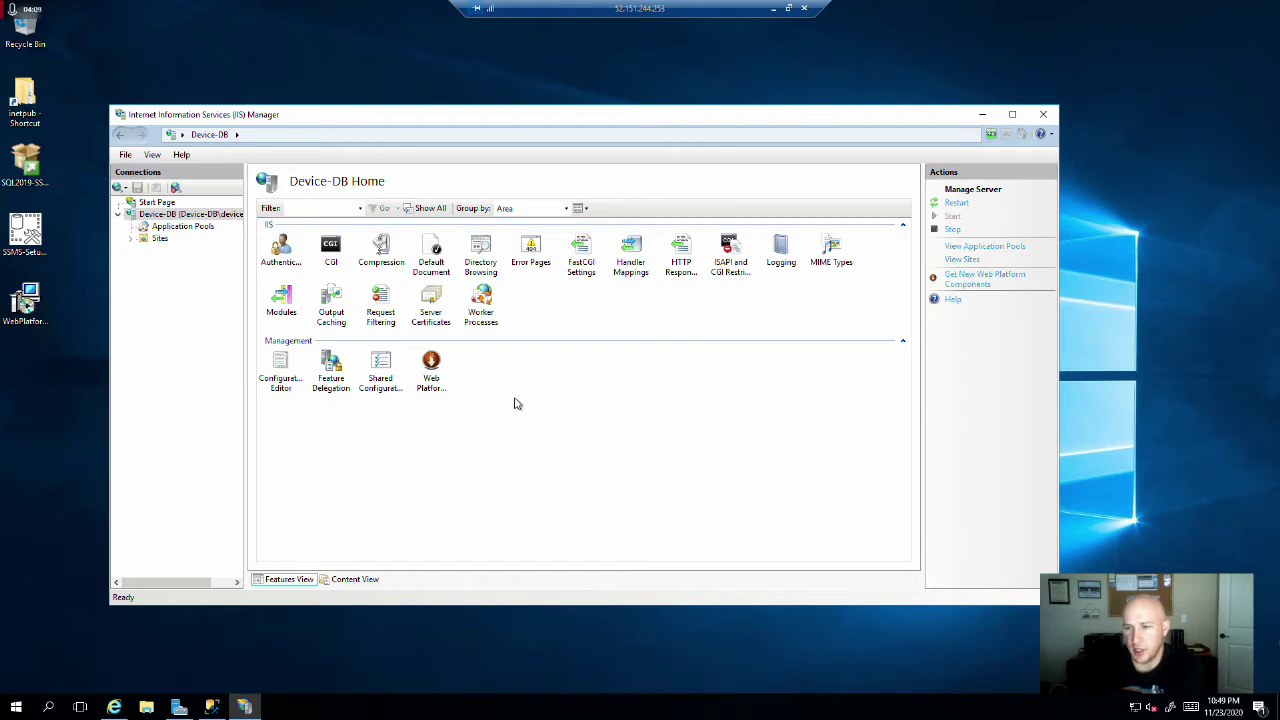
{"action": "double_click", "coordinate": [431, 362]}
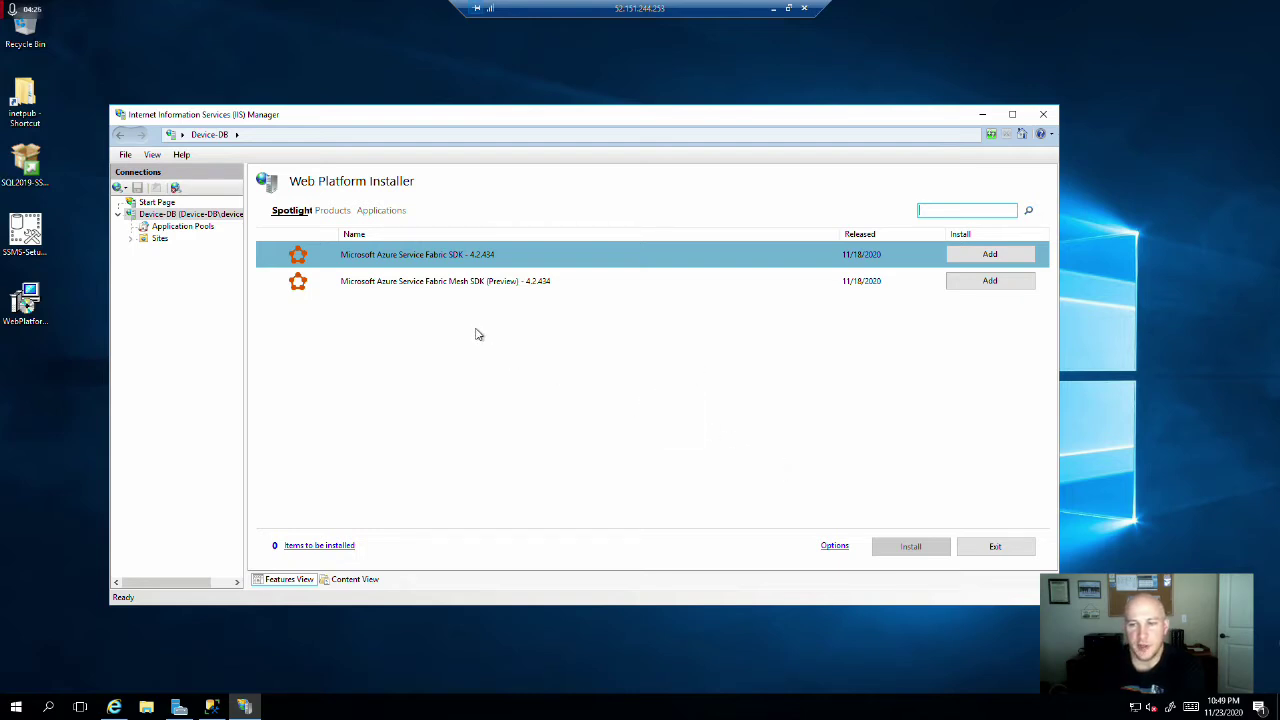
- Add PHP 7.4.1 (x86) For IIS Express from the Web Platform Installer products to the items for installation
{"action": "left_click", "coordinate": [336, 218]}
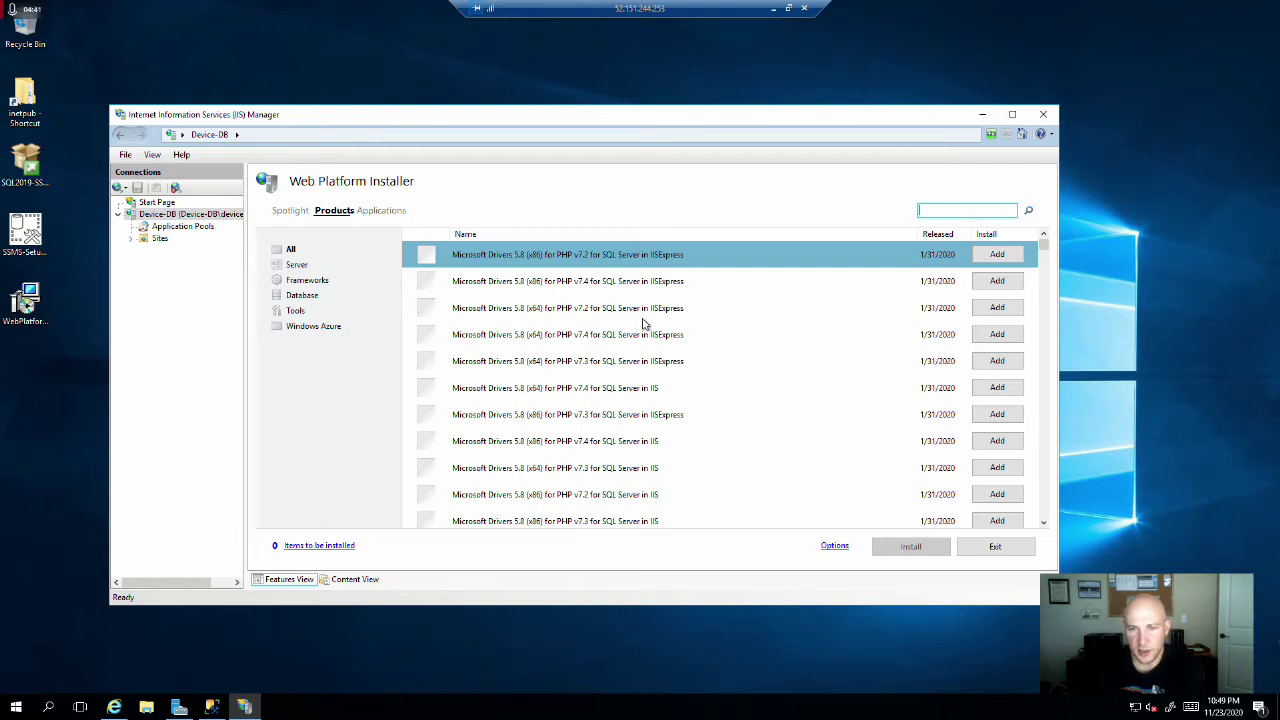
{"action": "scroll", "coordinate": [695, 411], "scroll_direction": "down", "scroll_amount": 1}
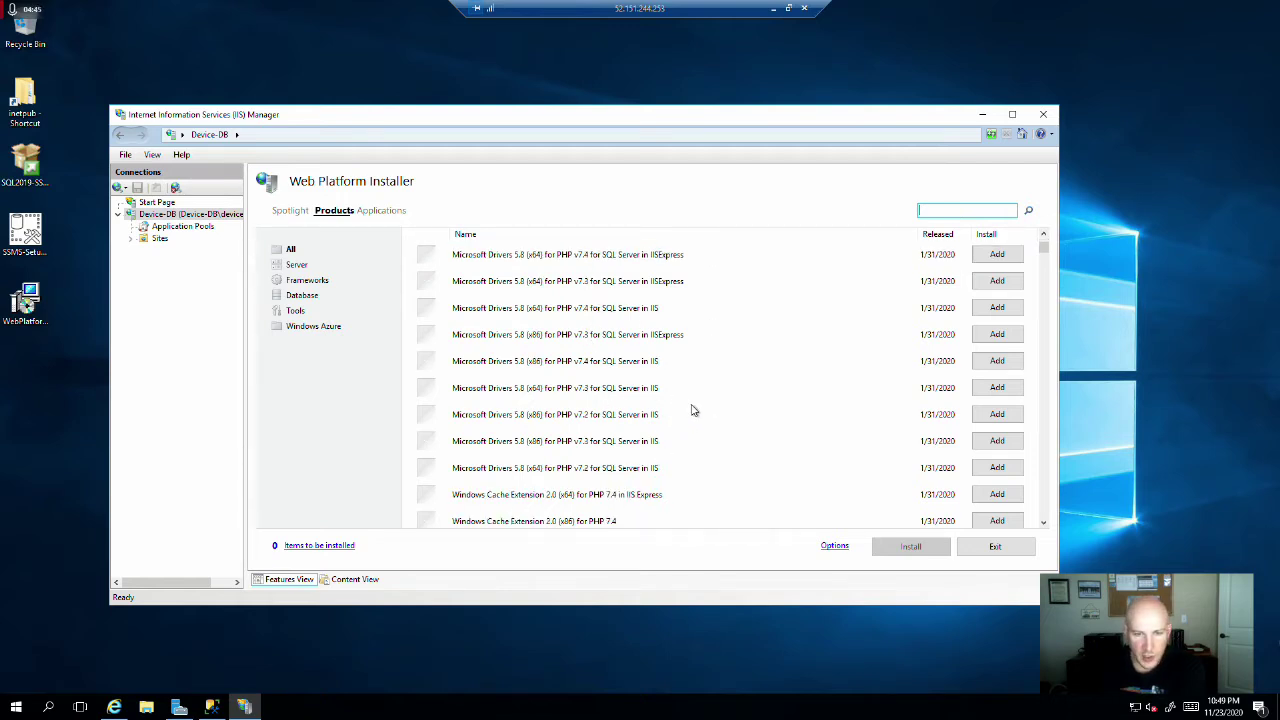
{"action": "scroll", "coordinate": [662, 468], "scroll_direction": "down", "scroll_amount": 2}
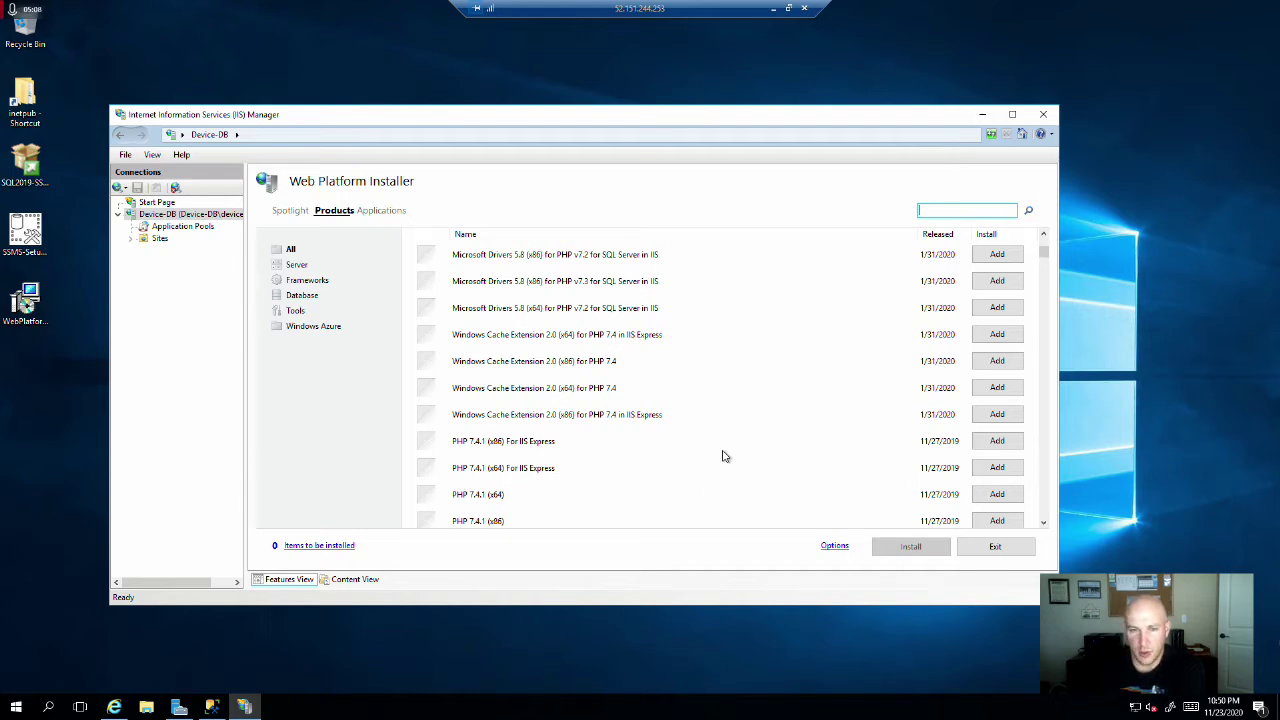
{"action": "left_click", "coordinate": [994, 449]}
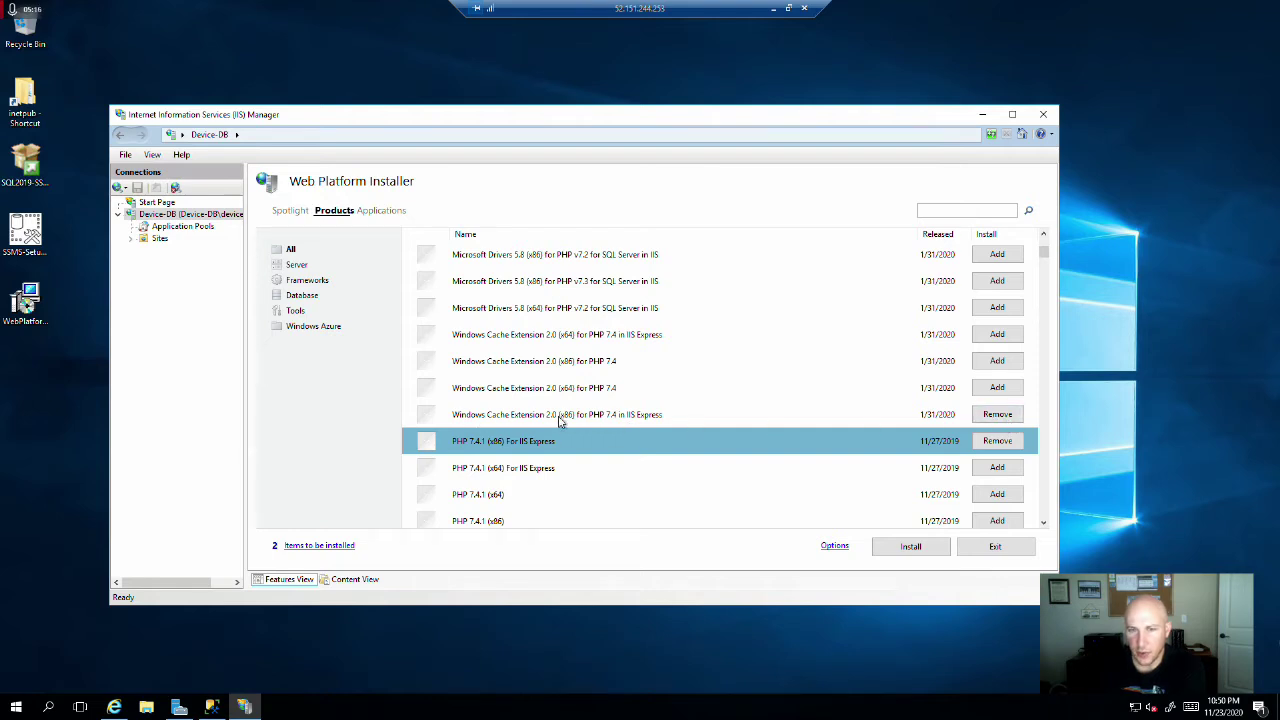
{"action": "scroll", "coordinate": [1035, 400], "scroll_direction": "down", "scroll_amount": 1}
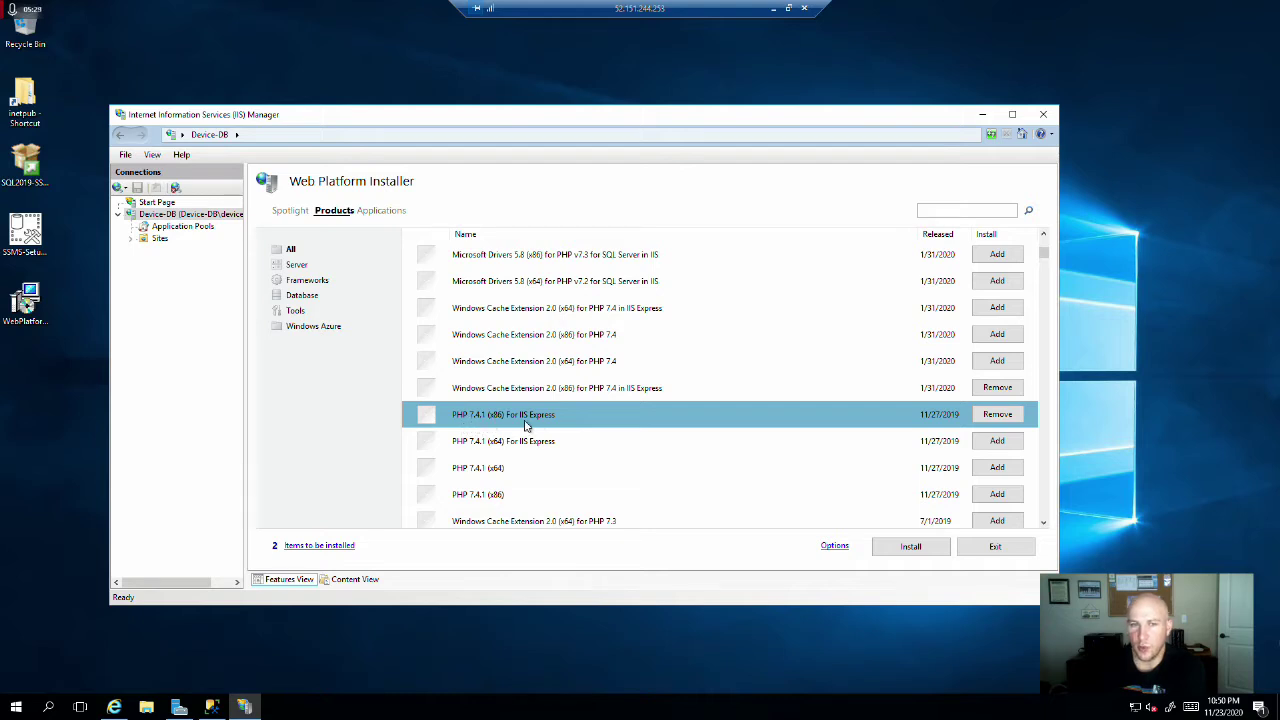
- Install the queued PHP 7.4.1 items, accepting their license terms, and exit the Web Platform Installer
{"action": "left_click", "coordinate": [909, 546]}
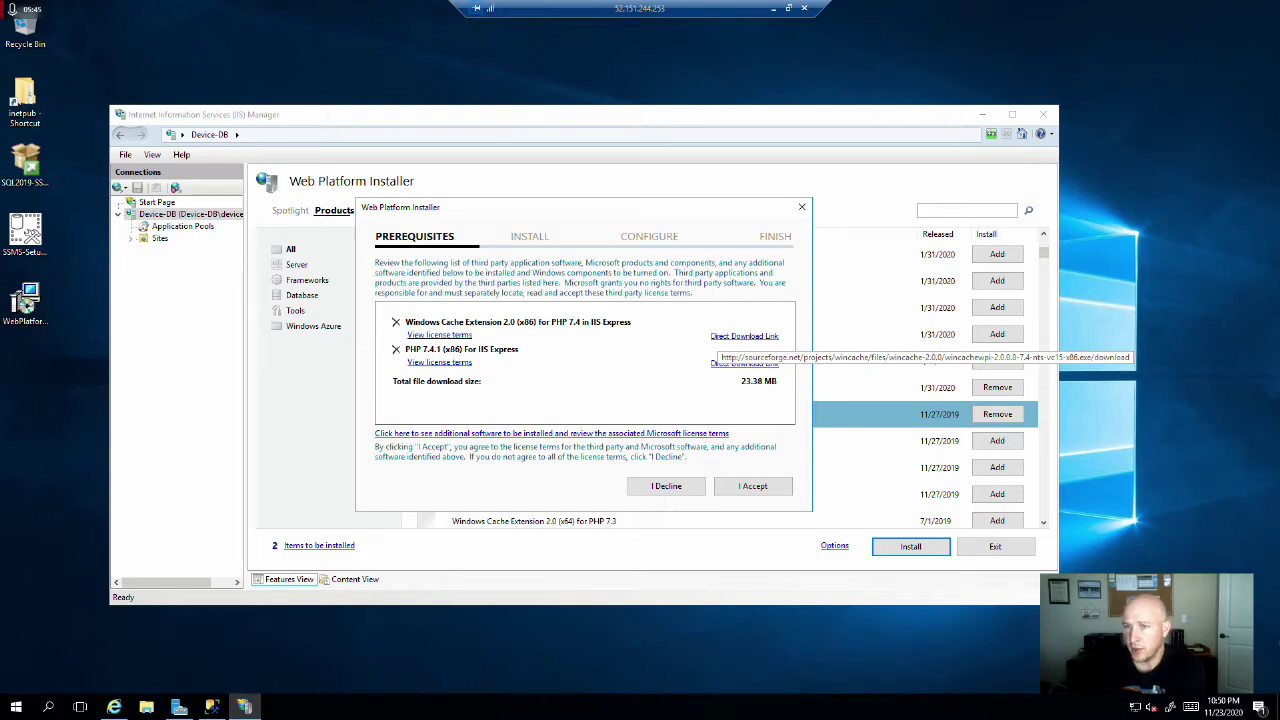
{"action": "left_click", "coordinate": [753, 488]}
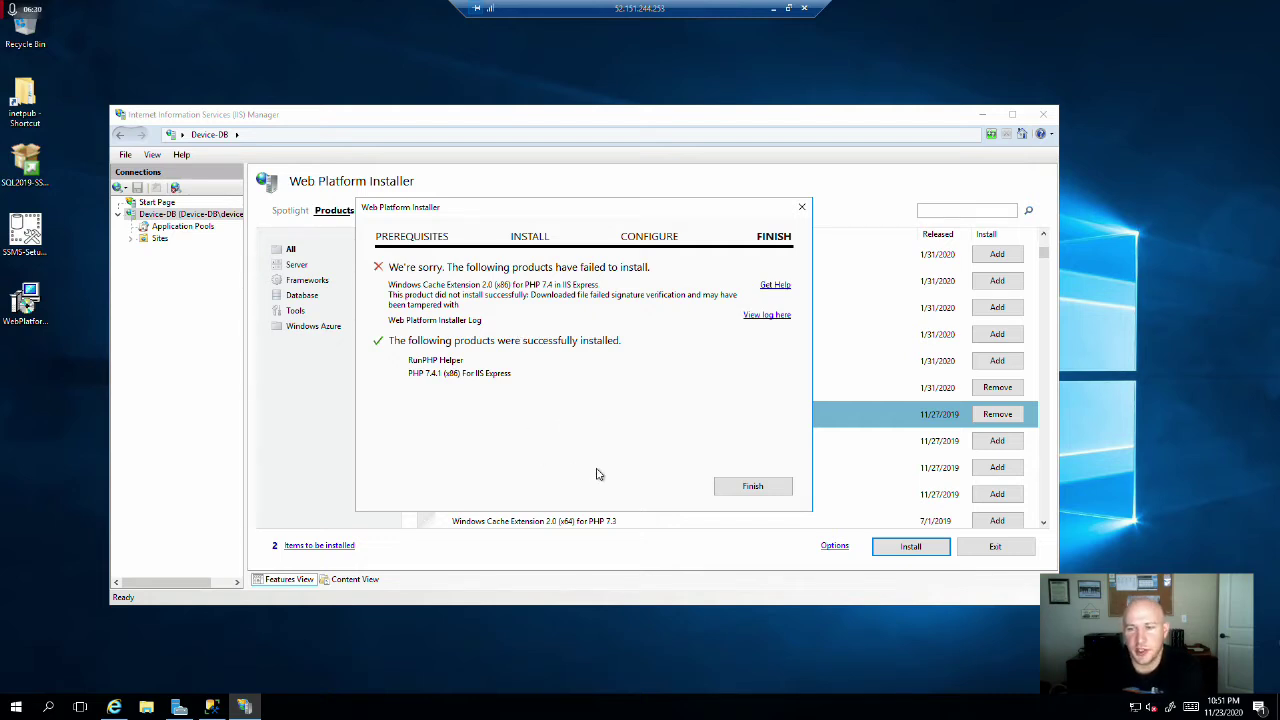
{"action": "left_click", "coordinate": [738, 491]}
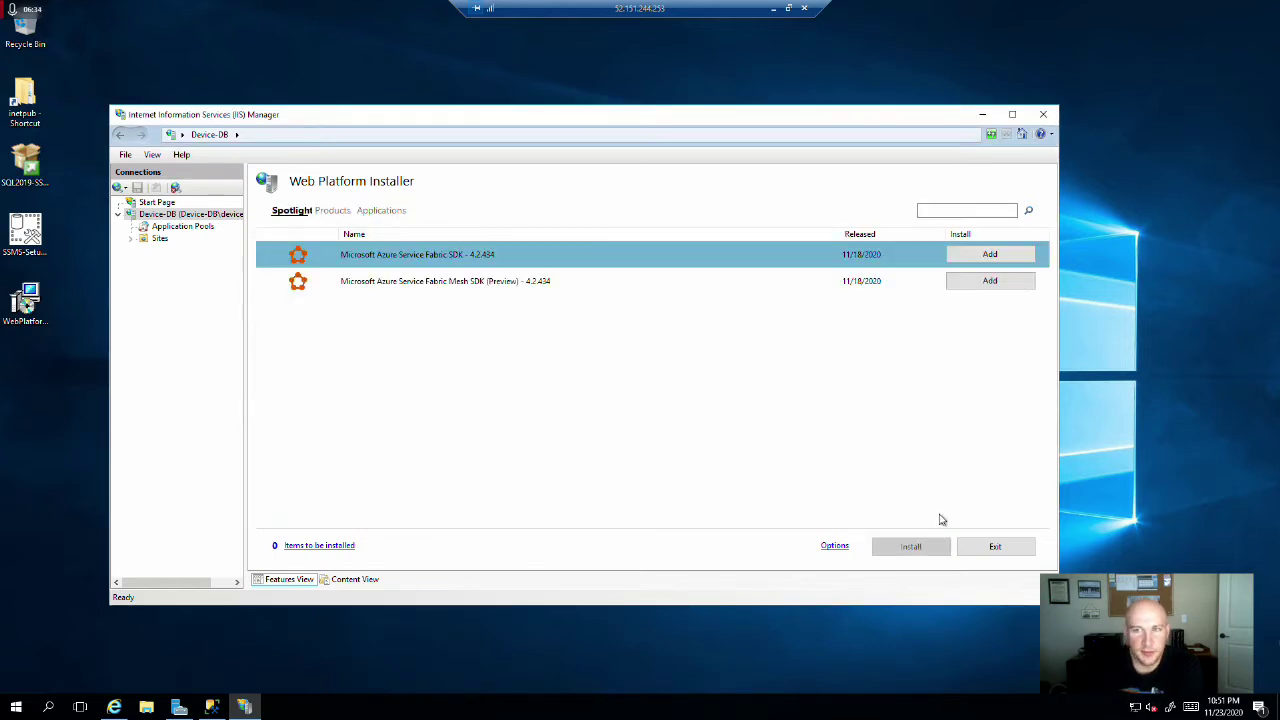
{"action": "left_click", "coordinate": [988, 549]}
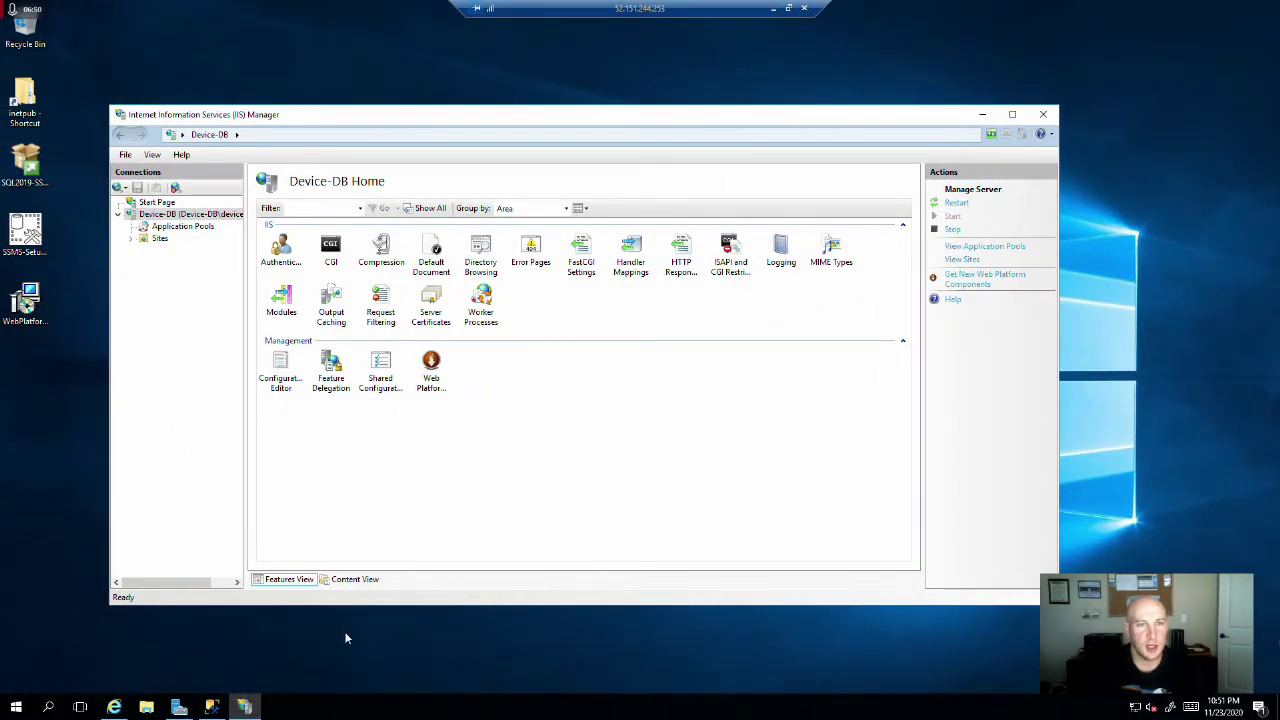
{"action": "left_click", "coordinate": [116, 707]}
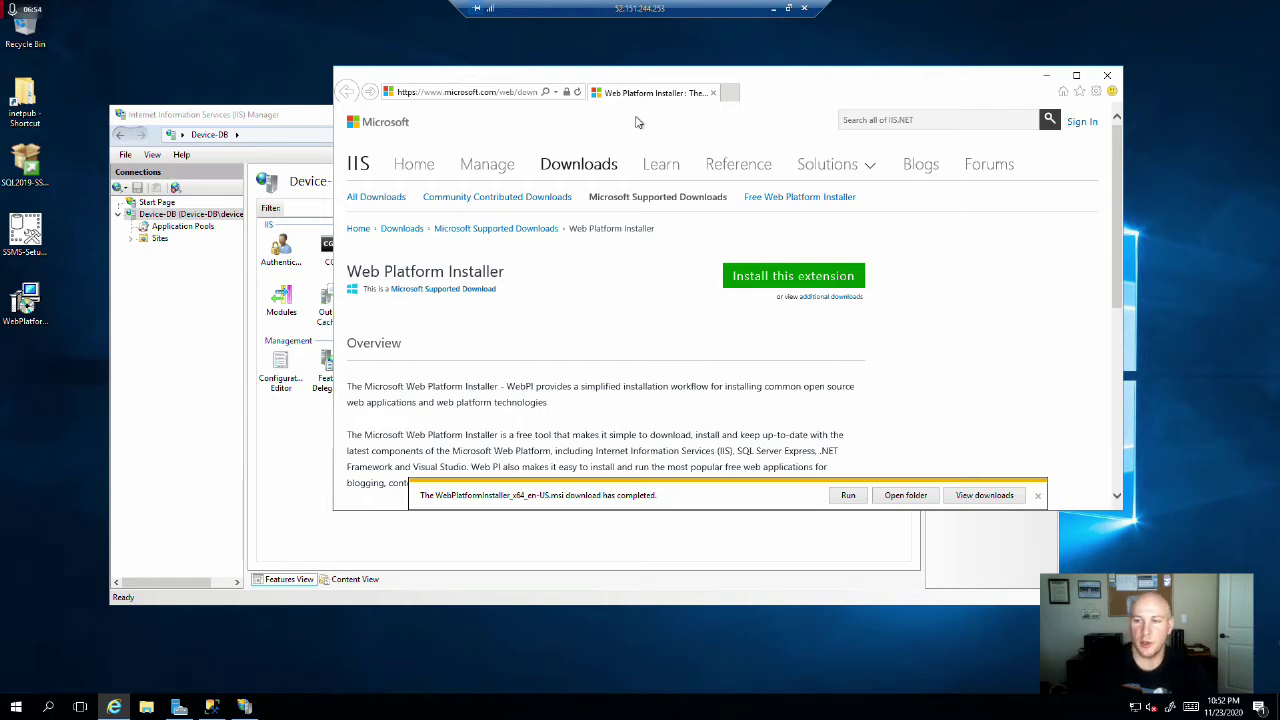
{"action": "left_click", "coordinate": [490, 91]}
{"action": "key", "text": "ctrl+v"}
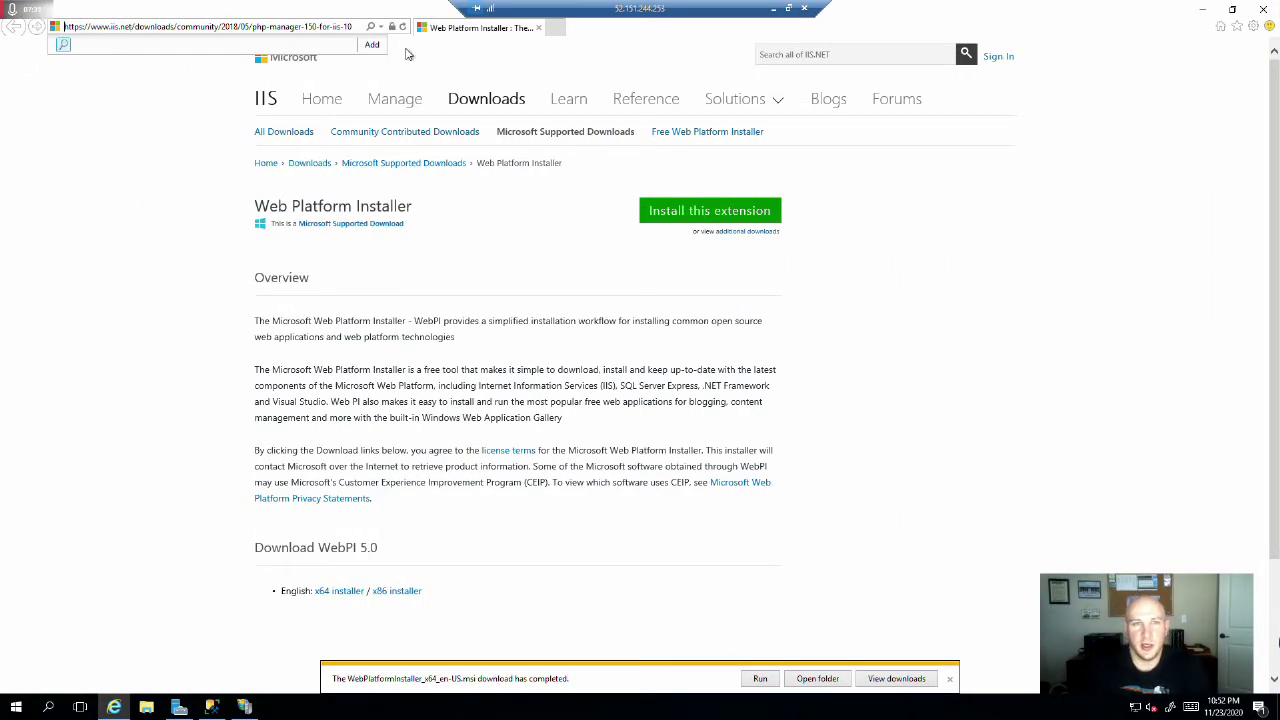
{"action": "key", "text": "Return"}
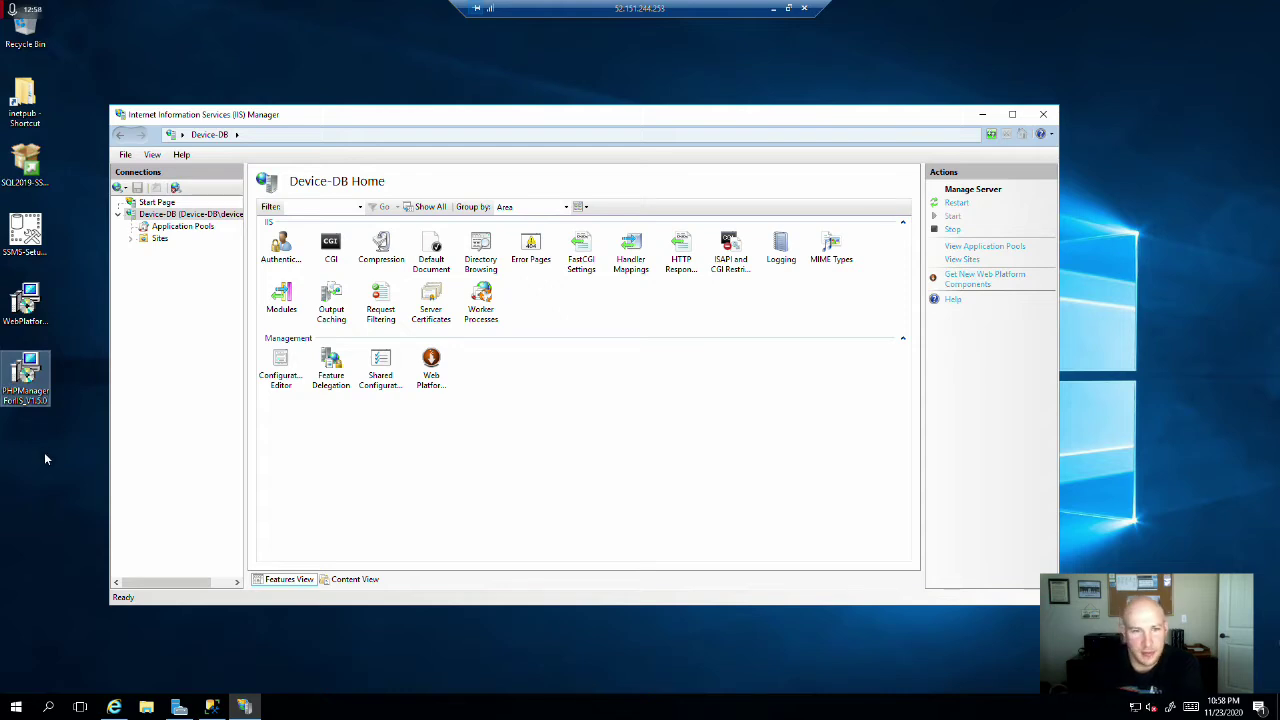
- Install PHP Manager for IIS from the installer on the desktop, reviewing and agreeing to its license, and close the setup wizard
{"action": "double_click", "coordinate": [37, 377]}
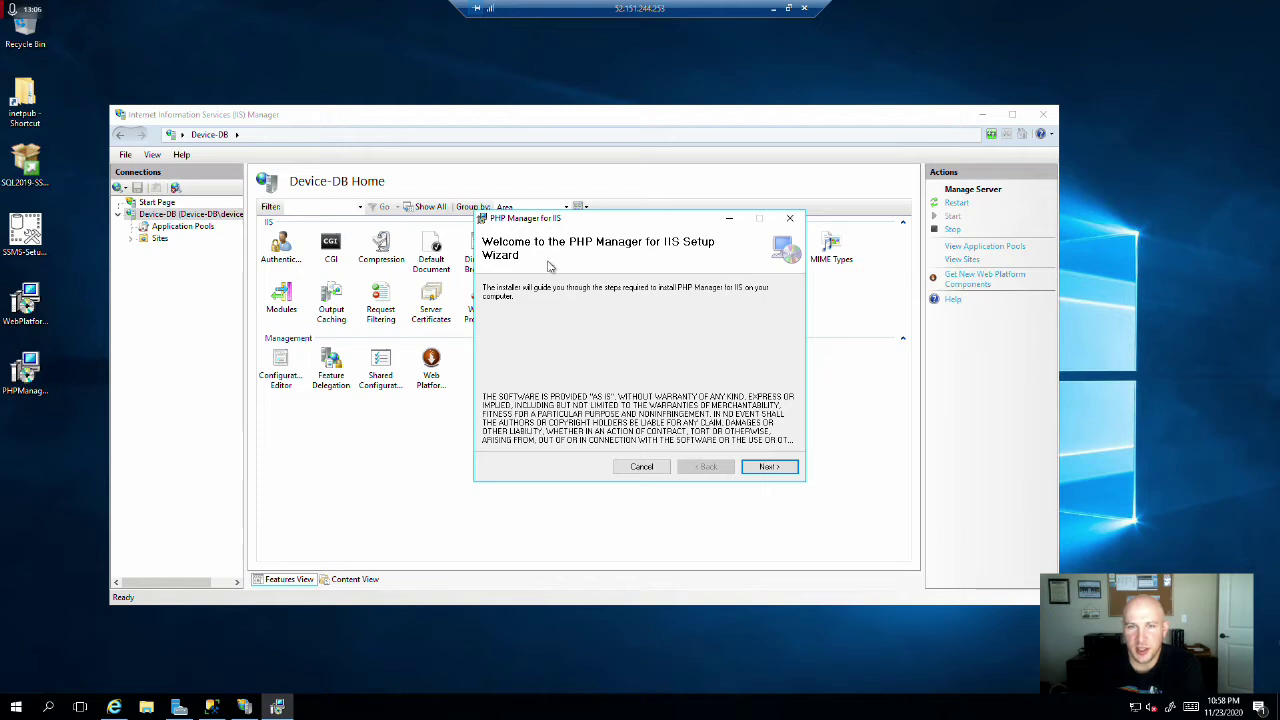
{"action": "left_click", "coordinate": [768, 467]}
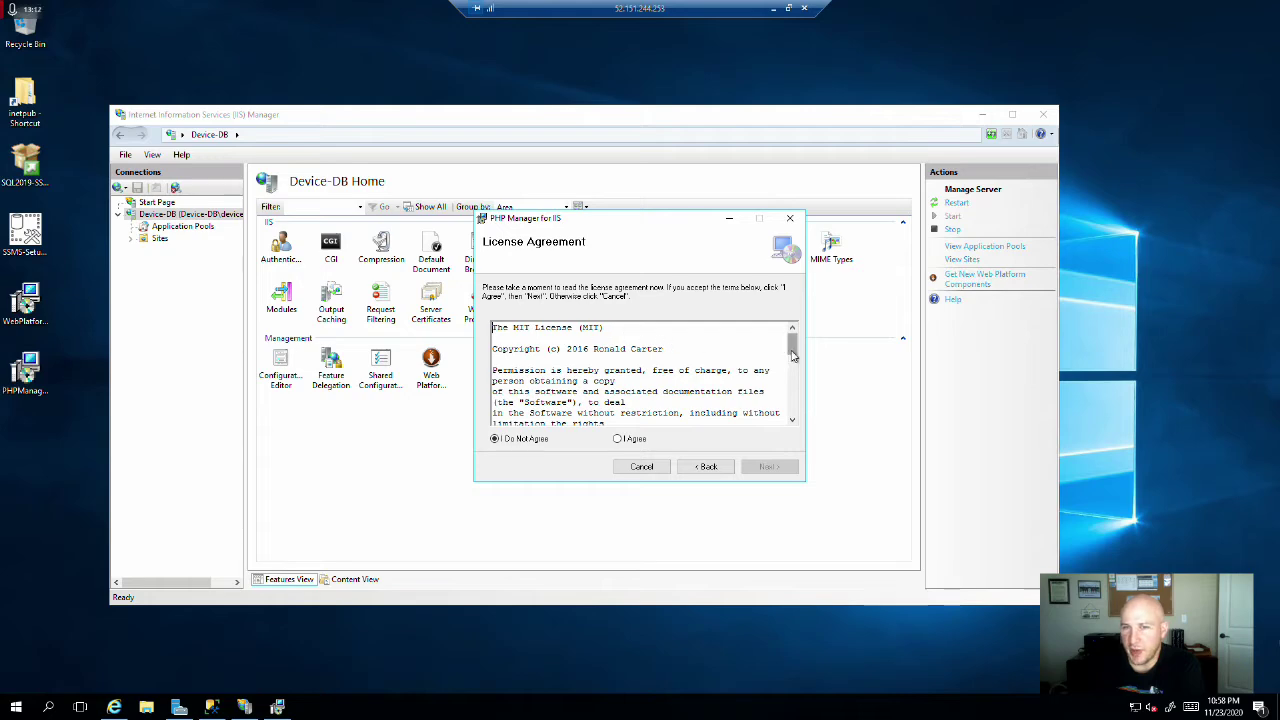
{"action": "scroll", "coordinate": [790, 412], "scroll_direction": "down", "scroll_amount": 6}
{"action": "scroll", "coordinate": [790, 412], "scroll_direction": "down", "scroll_amount": 2}
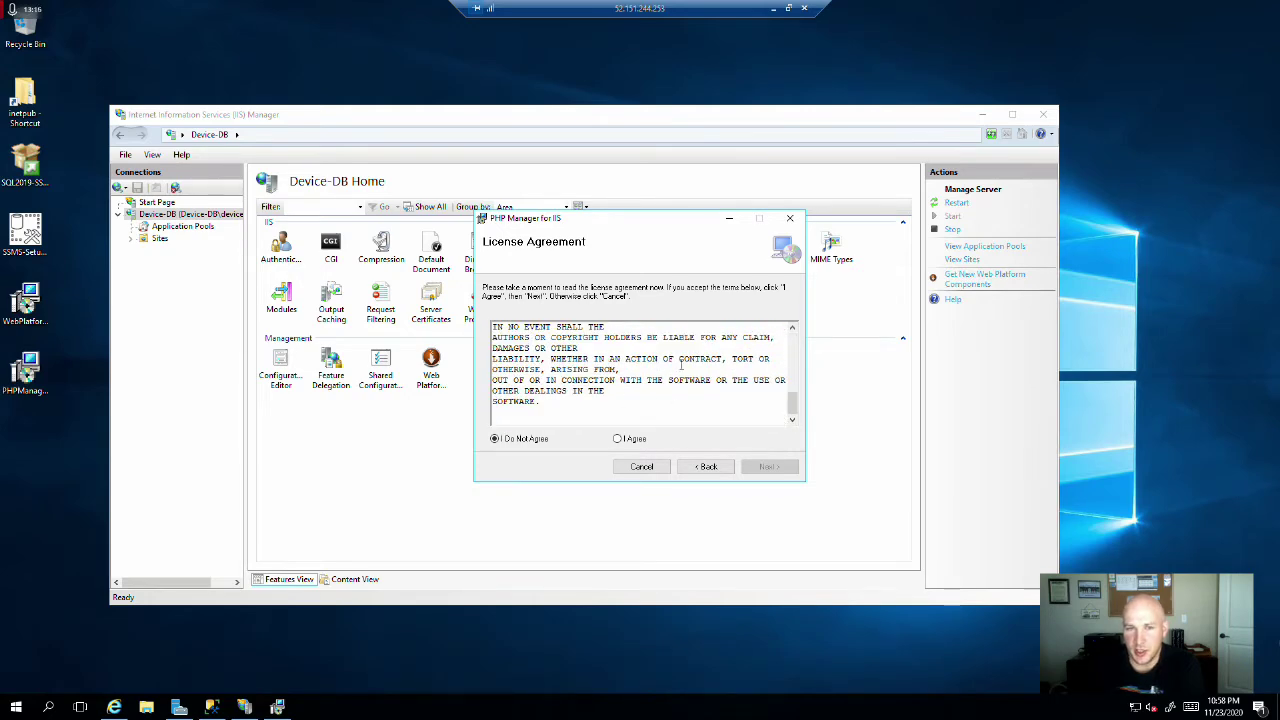
{"action": "scroll", "coordinate": [681, 366], "scroll_direction": "up", "scroll_amount": 3}
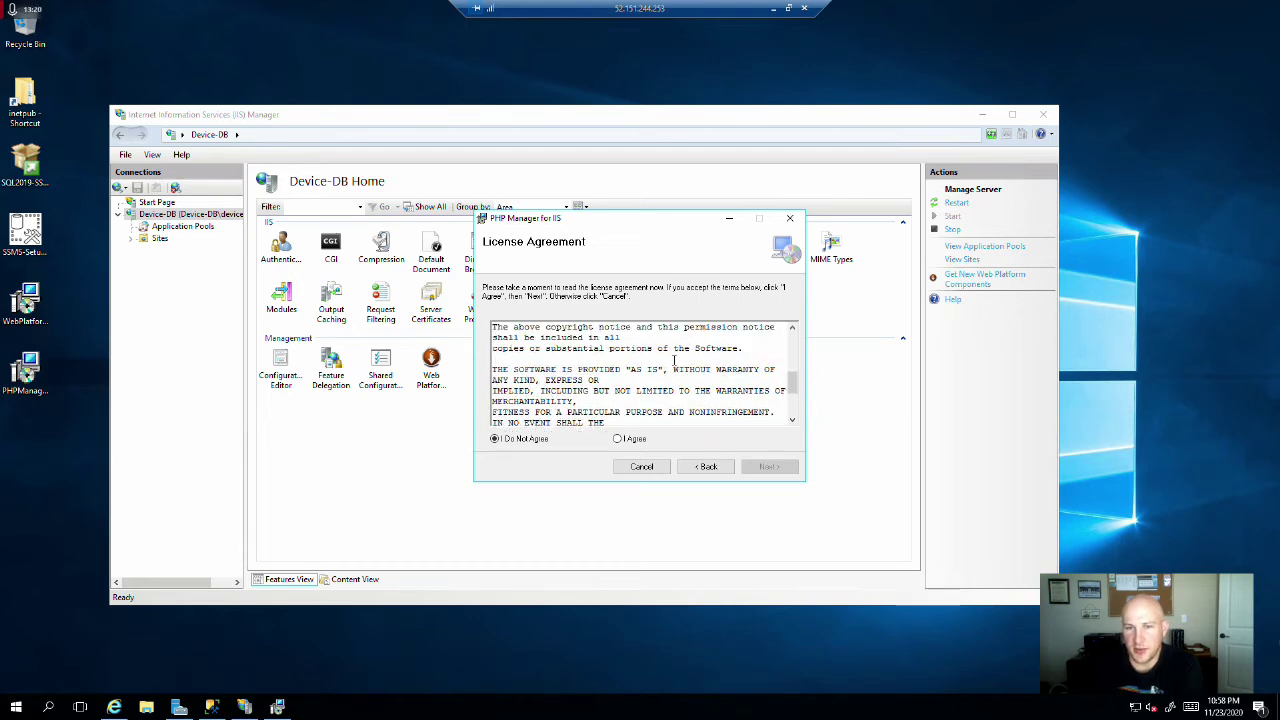
{"action": "scroll", "coordinate": [700, 367], "scroll_direction": "up", "scroll_amount": 5}
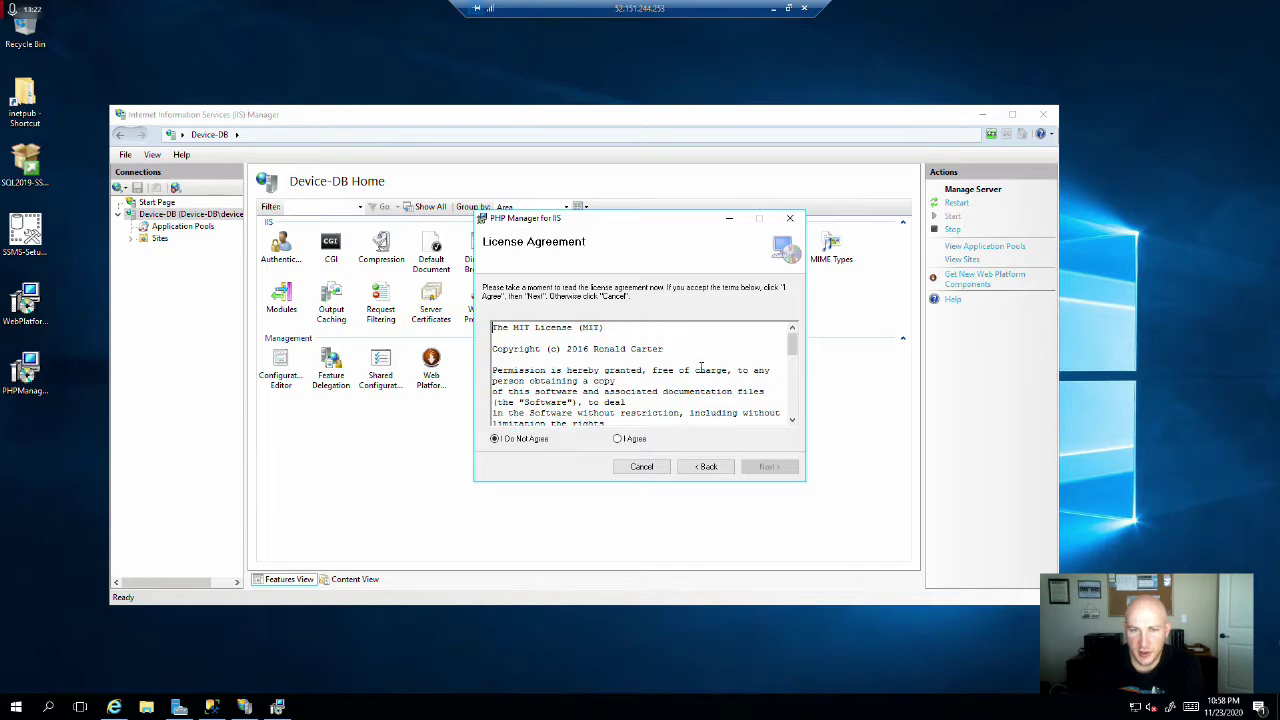
{"action": "scroll", "coordinate": [703, 370], "scroll_direction": "down", "scroll_amount": 4}
{"action": "scroll", "coordinate": [680, 368], "scroll_direction": "up", "scroll_amount": 4}
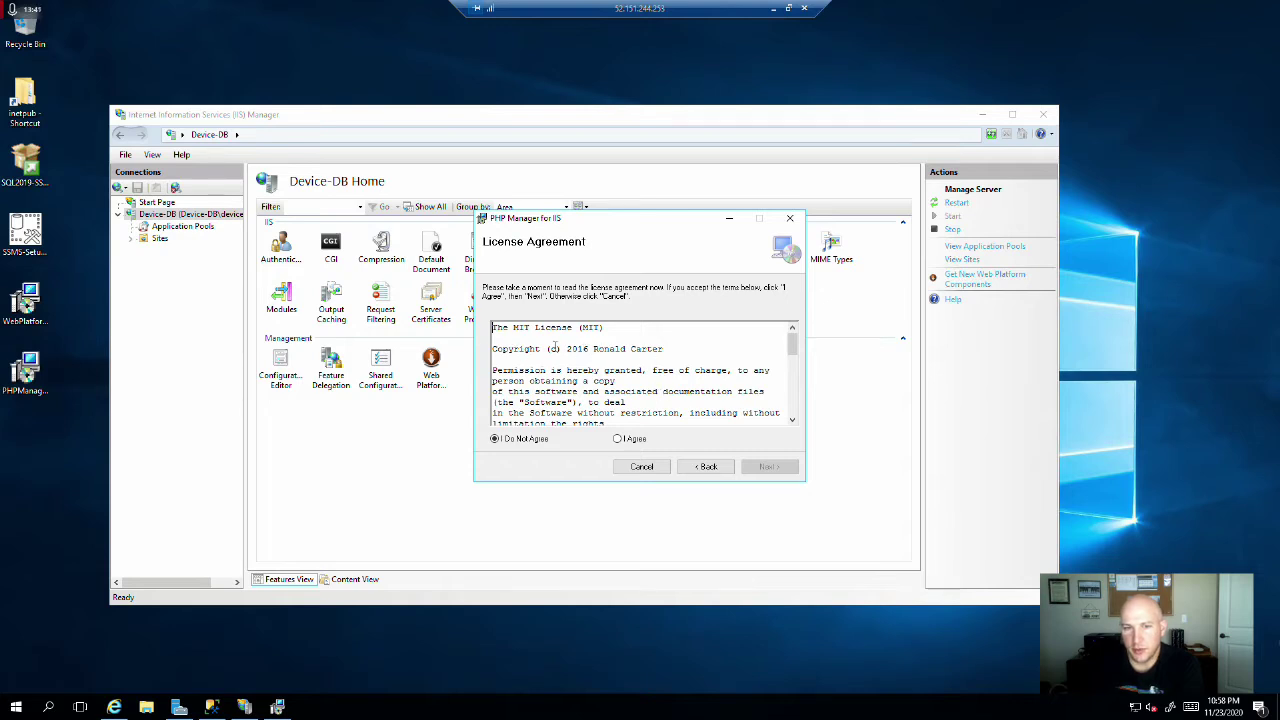
{"action": "left_click", "coordinate": [618, 439]}
{"action": "left_click", "coordinate": [769, 467]}
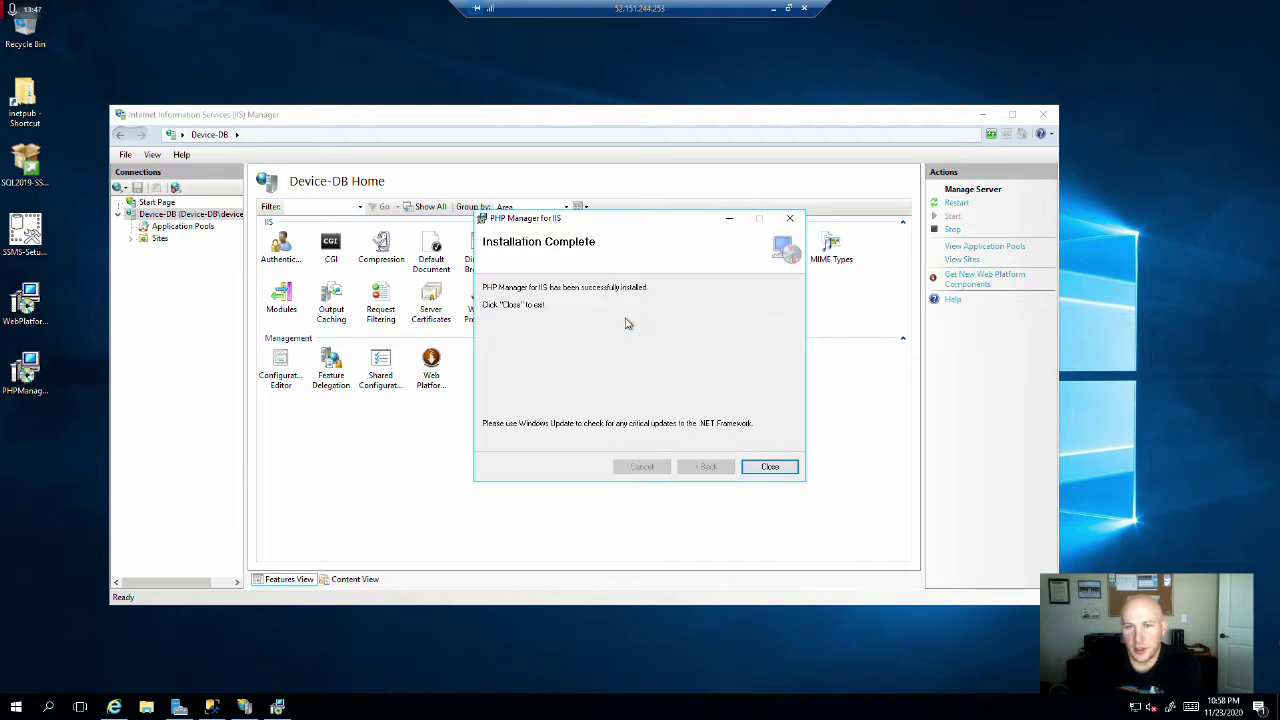
{"action": "left_click", "coordinate": [775, 467]}
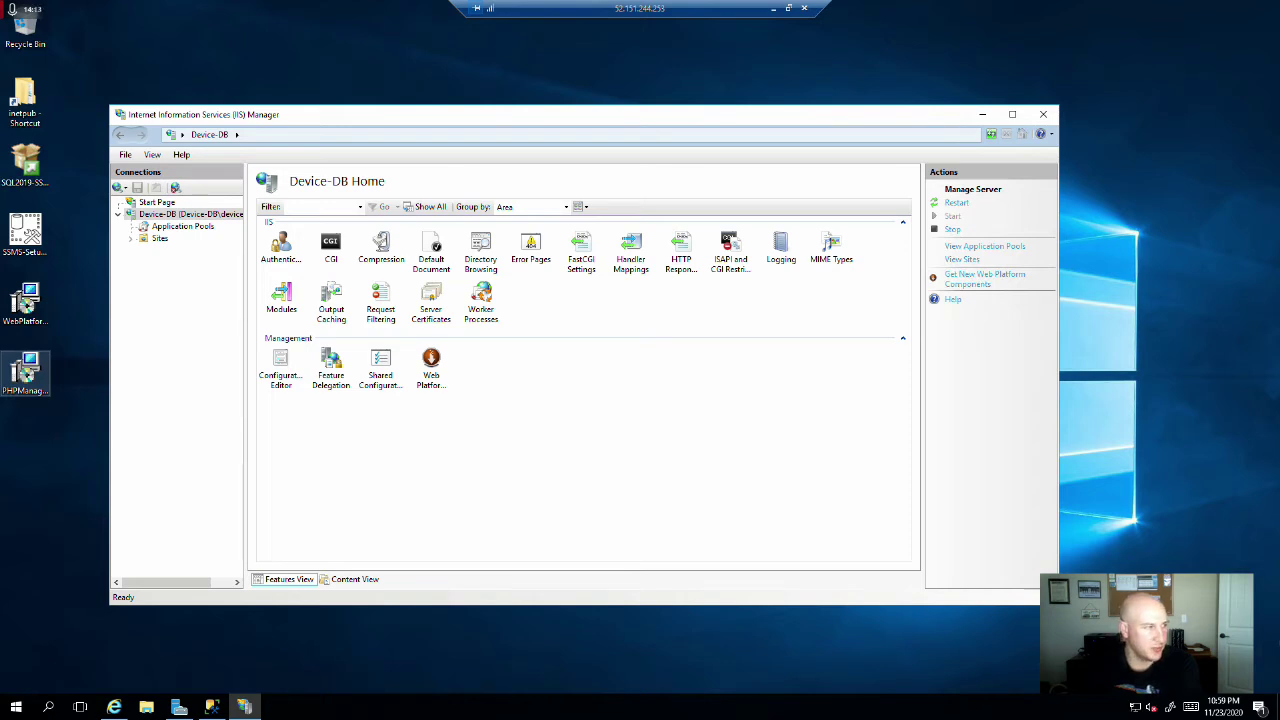
{"action": "left_click", "coordinate": [114, 707]}
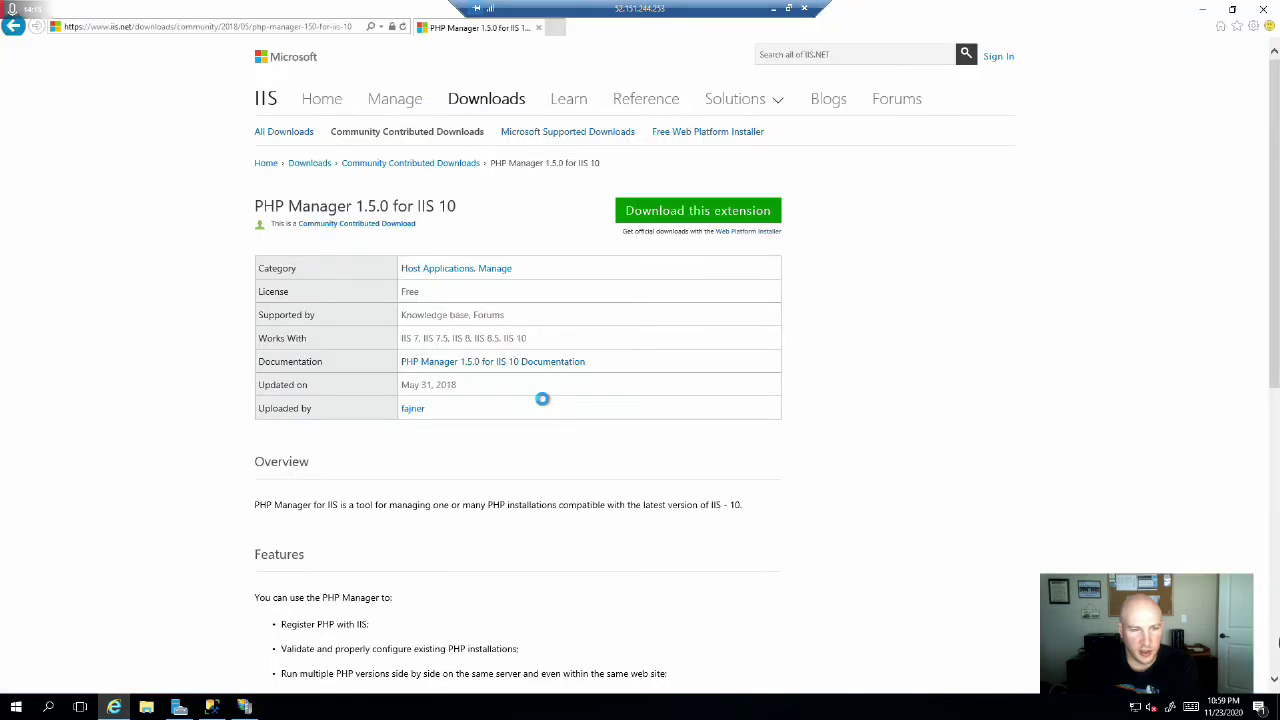
{"action": "left_click", "coordinate": [1229, 11]}
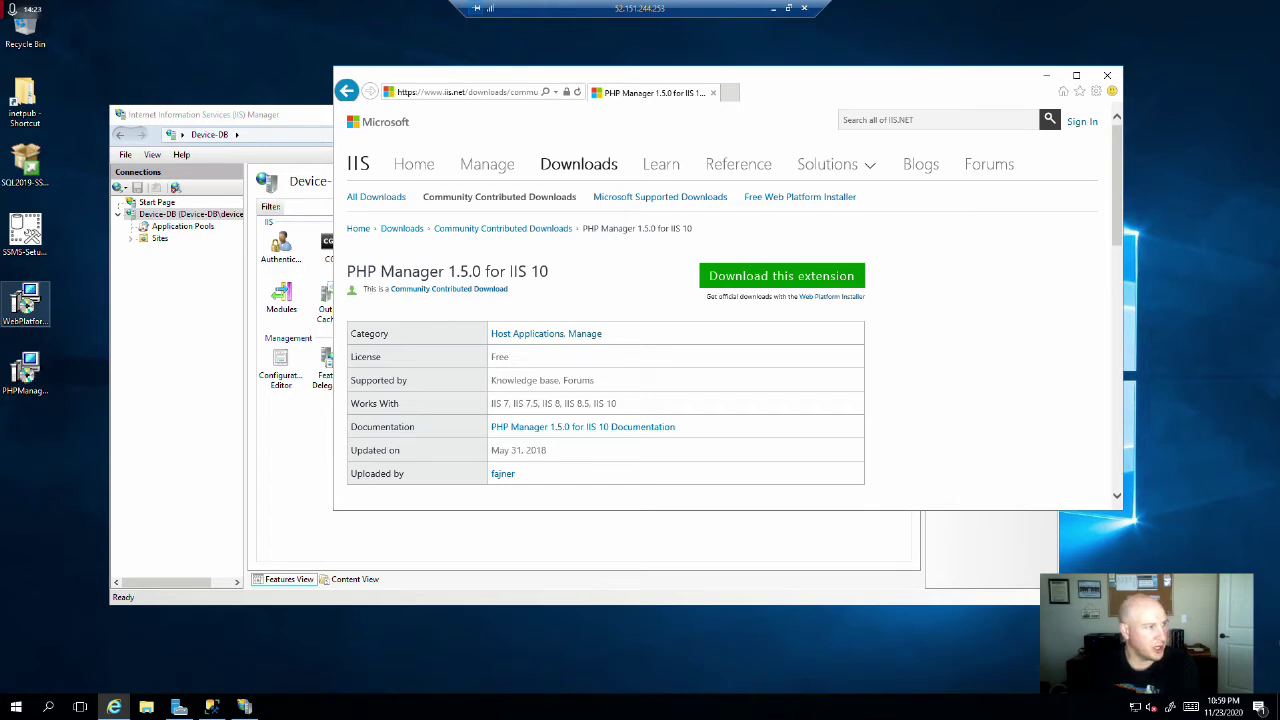
{"action": "left_click", "coordinate": [420, 95]}
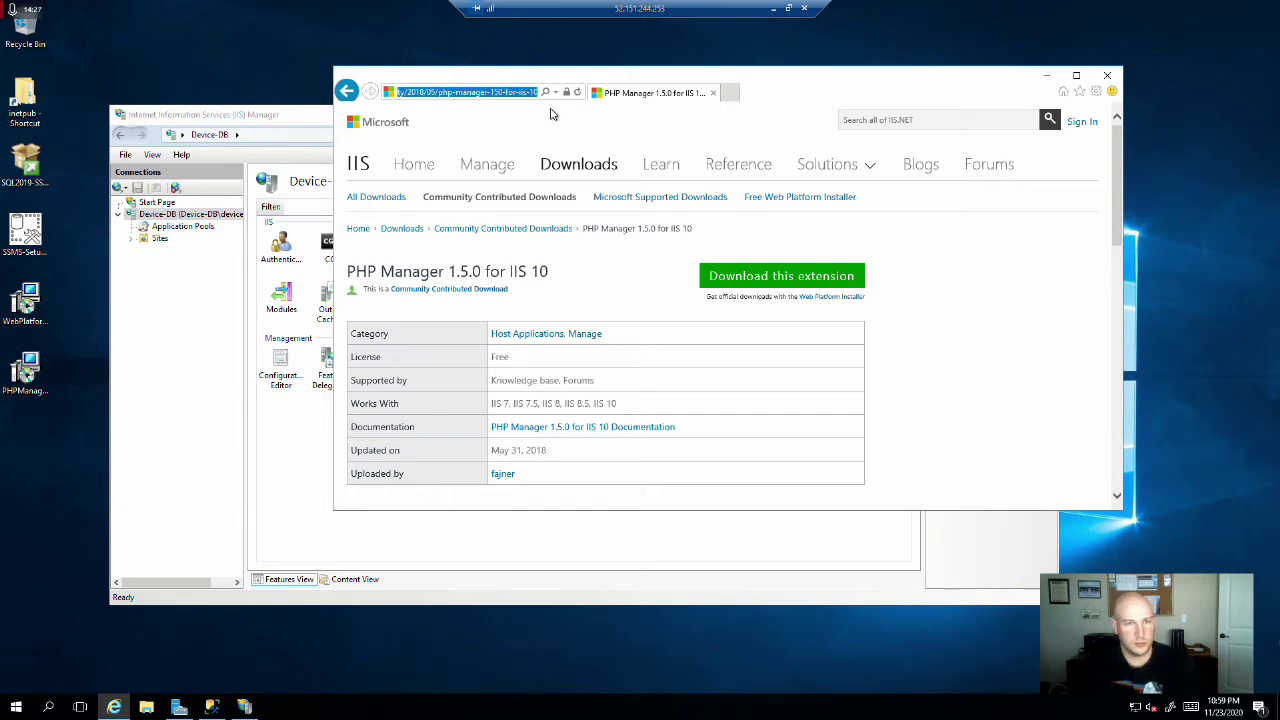
{"action": "type", "text": "https://secure.php.net/downloads.php"}
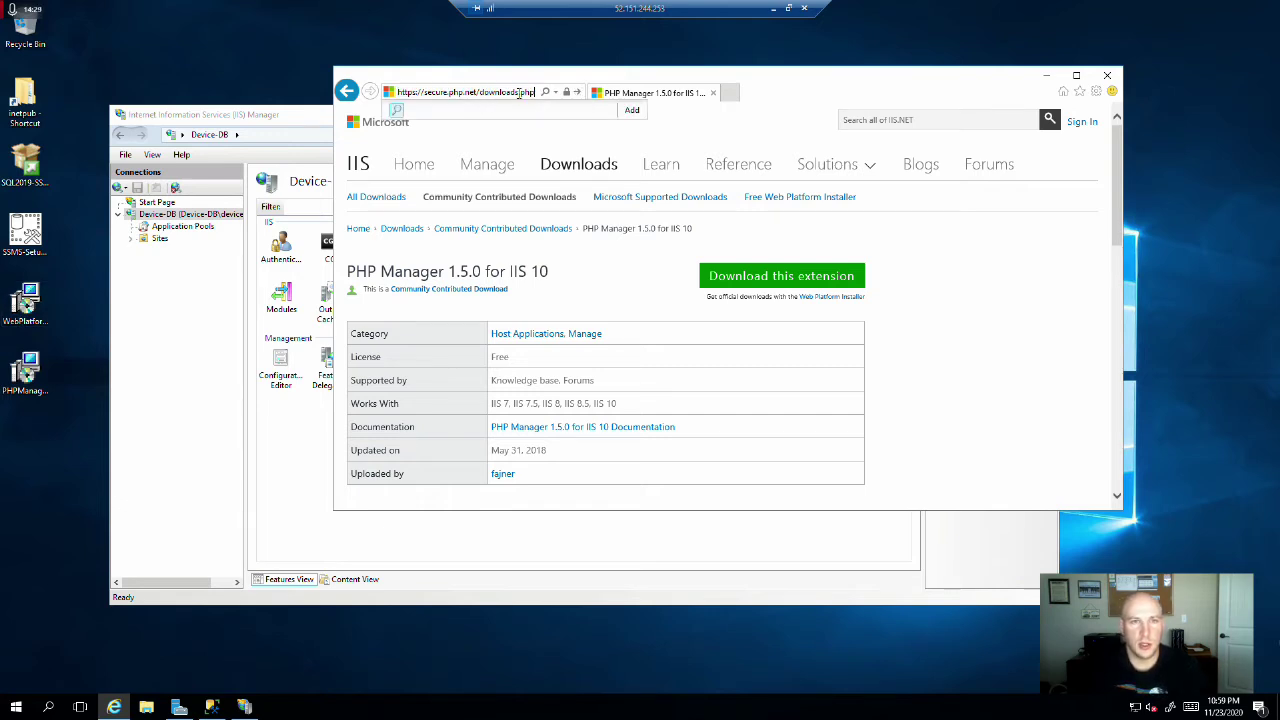
{"action": "left_click", "coordinate": [577, 92]}
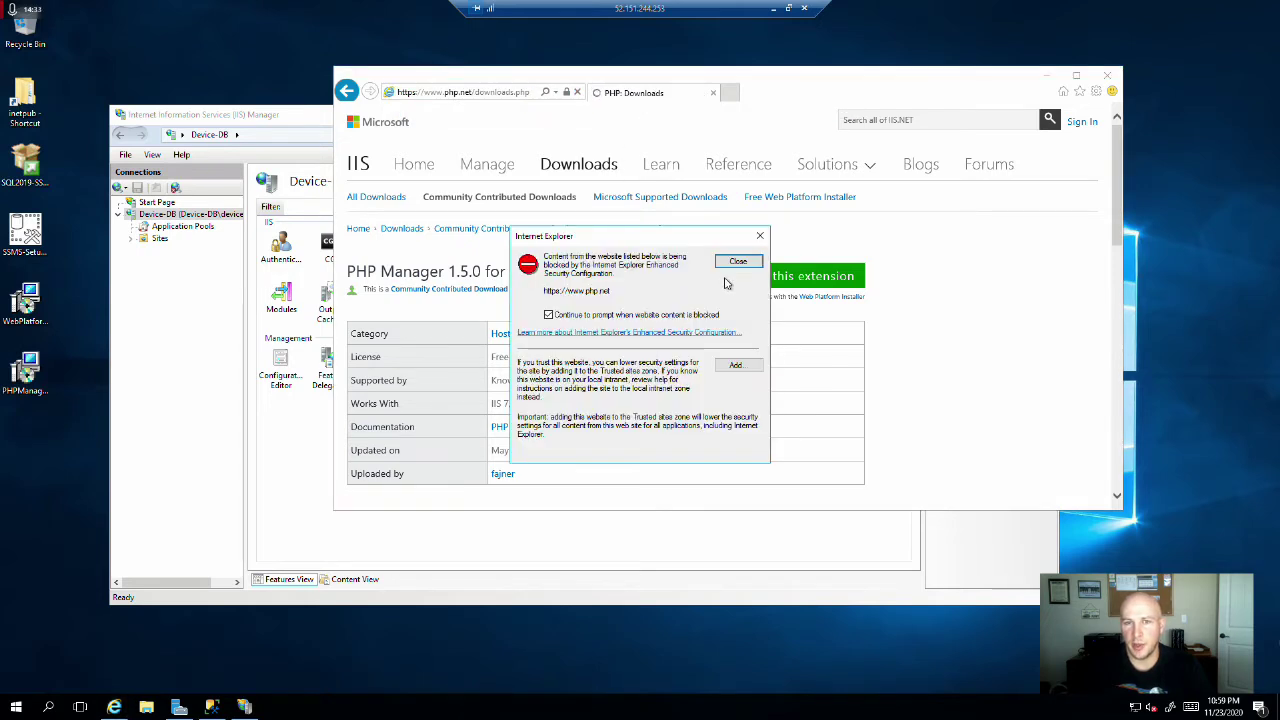
{"action": "left_click", "coordinate": [736, 366]}
{"action": "left_click", "coordinate": [731, 337]}
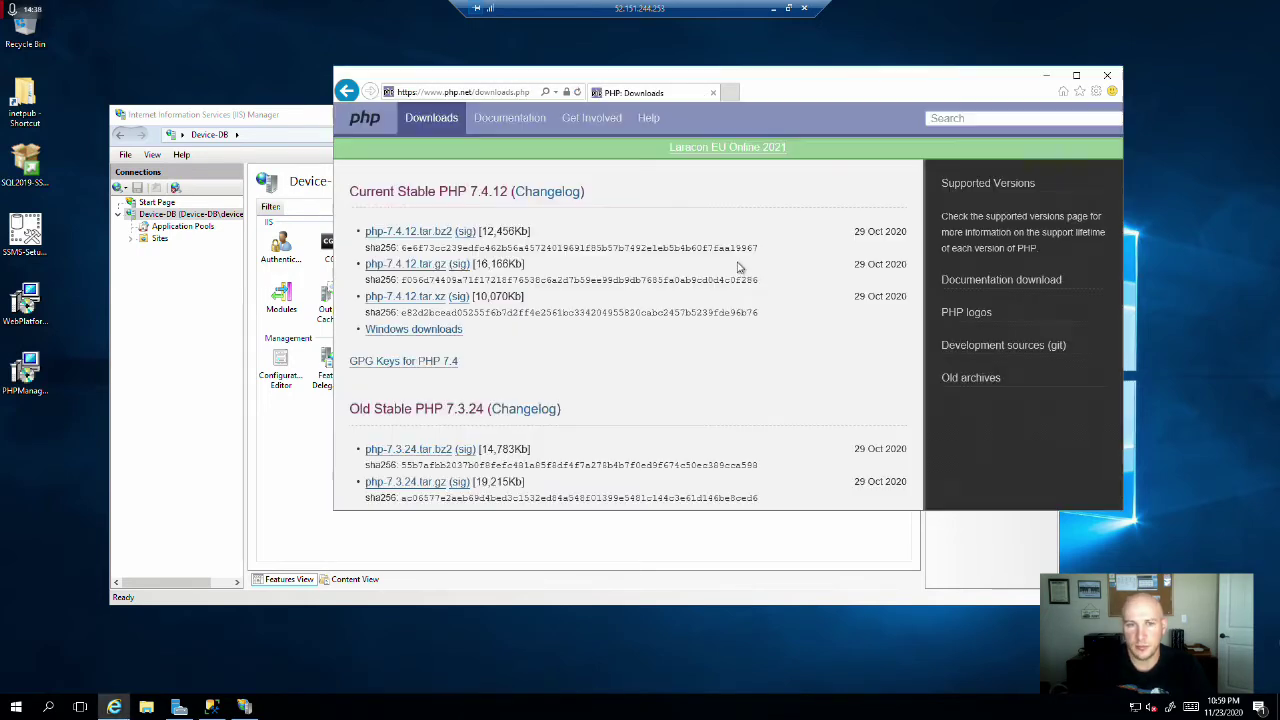
- Maximize the browser window, look over the listed PHP releases and open the Windows downloads for PHP 7.4.12
{"action": "left_click", "coordinate": [1076, 75]}
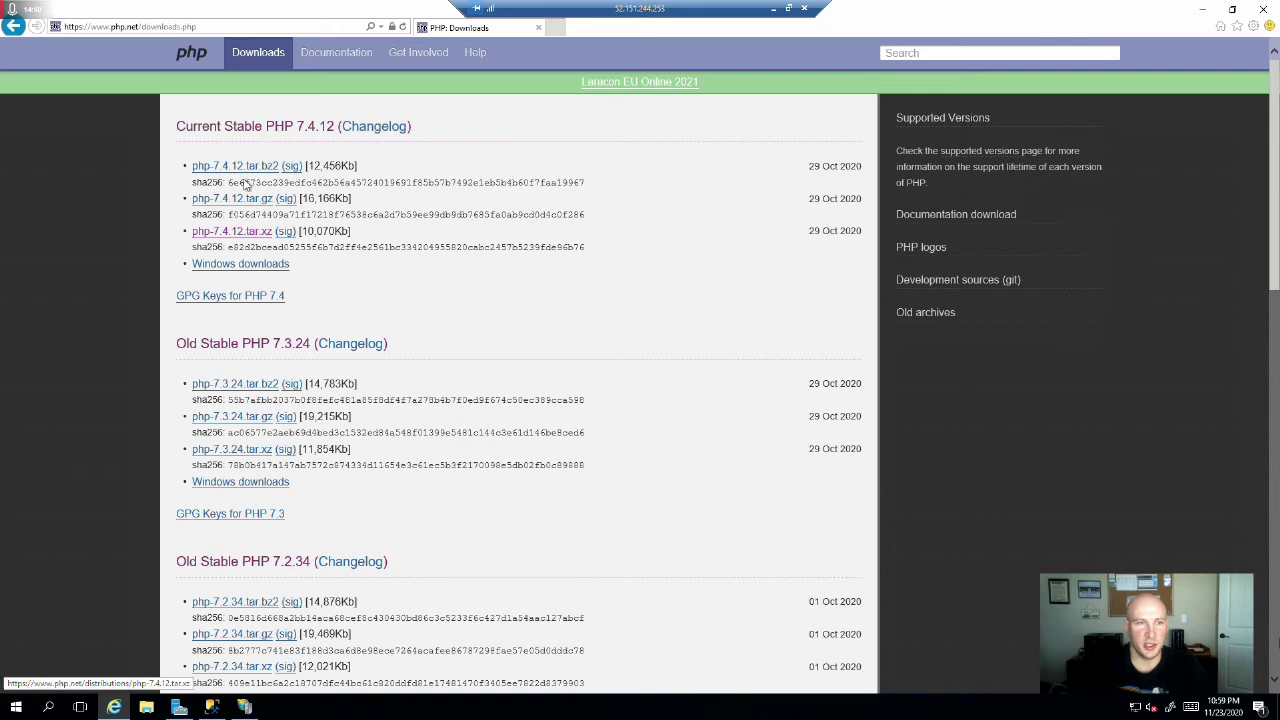
{"action": "scroll", "coordinate": [330, 282], "scroll_direction": "down", "scroll_amount": 2}
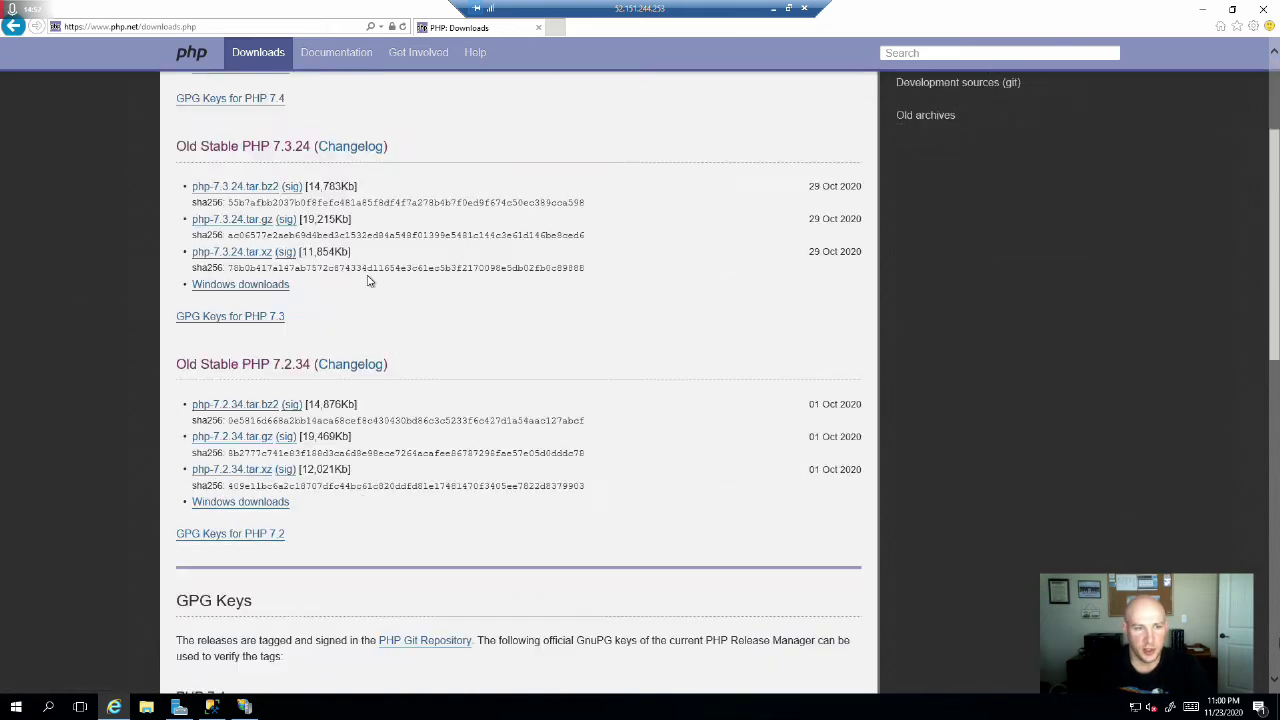
{"action": "scroll", "coordinate": [228, 297], "scroll_direction": "up", "scroll_amount": 2}
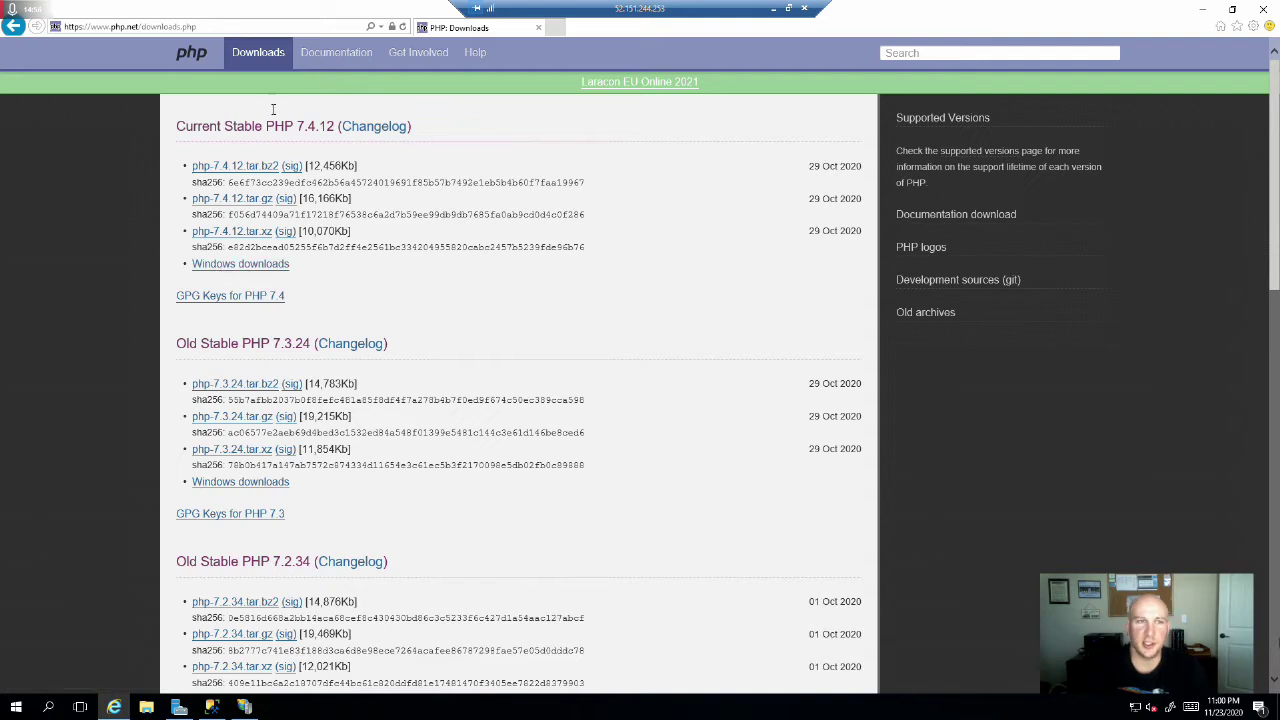
{"action": "left_click", "coordinate": [277, 268]}
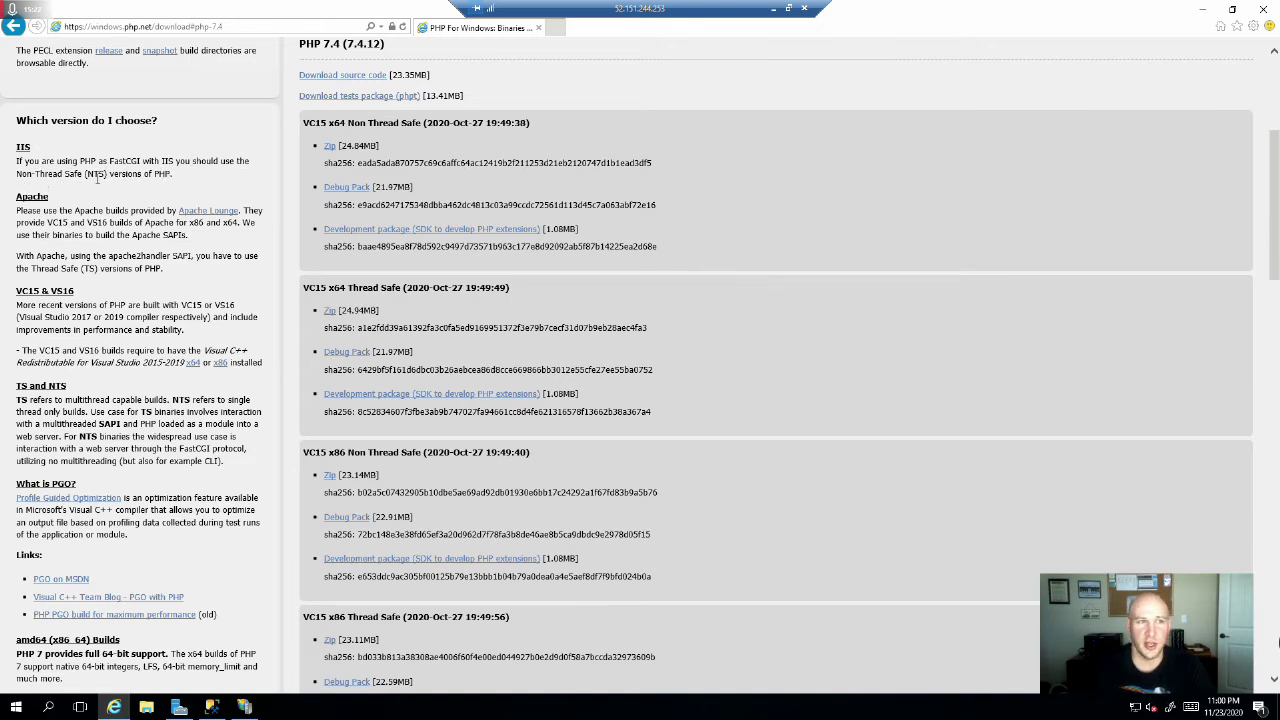
- Highlight the IIS version advice and save the PHP 7.4.12 VC15 x64 Non Thread Safe zip to the Desktop
{"action": "left_click_drag", "start_coordinate": [172, 175], "coordinate": [18, 148]}
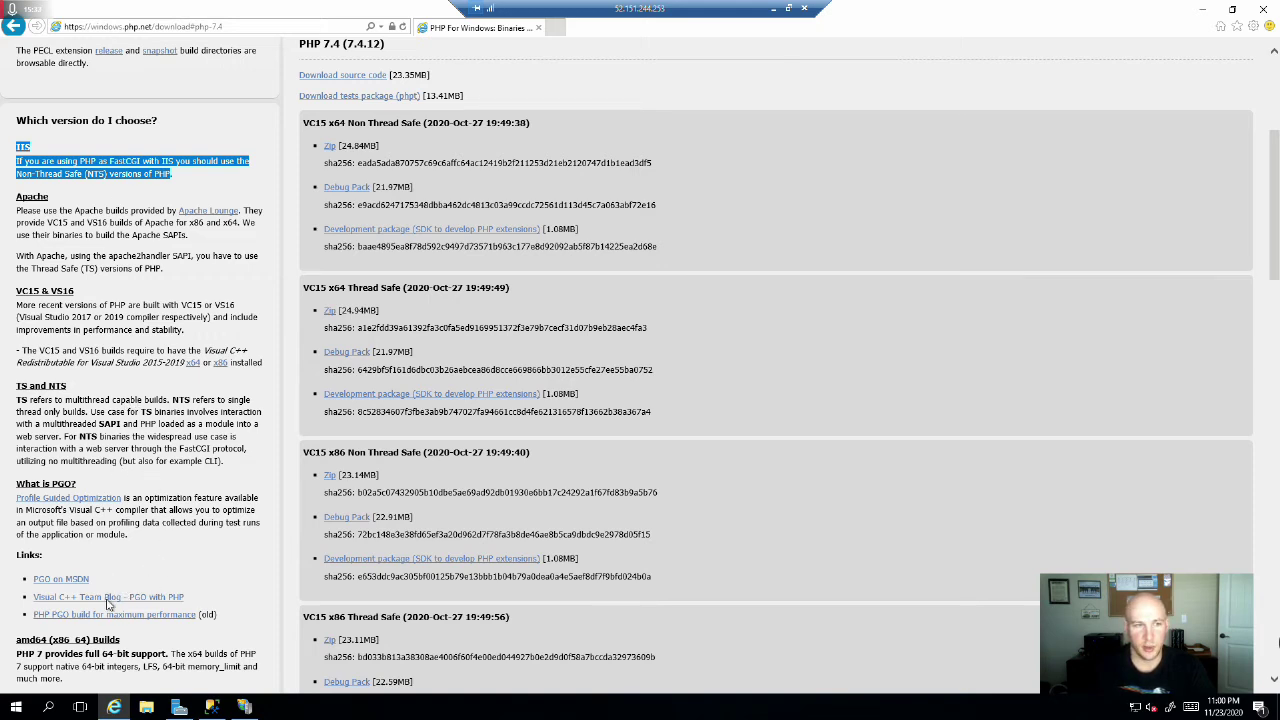
{"action": "scroll", "coordinate": [140, 560], "scroll_direction": "down", "scroll_amount": 3}
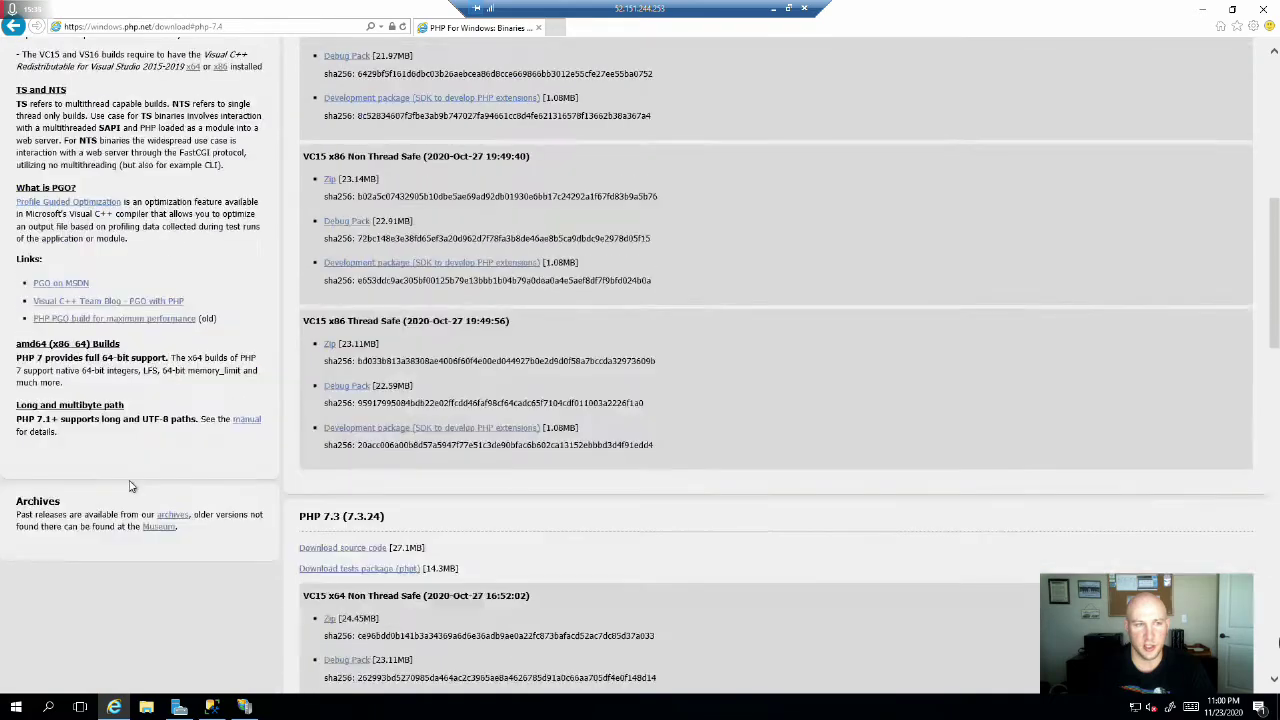
{"action": "scroll", "coordinate": [129, 486], "scroll_direction": "up", "scroll_amount": 6}
{"action": "scroll", "coordinate": [333, 265], "scroll_direction": "down", "scroll_amount": 2}
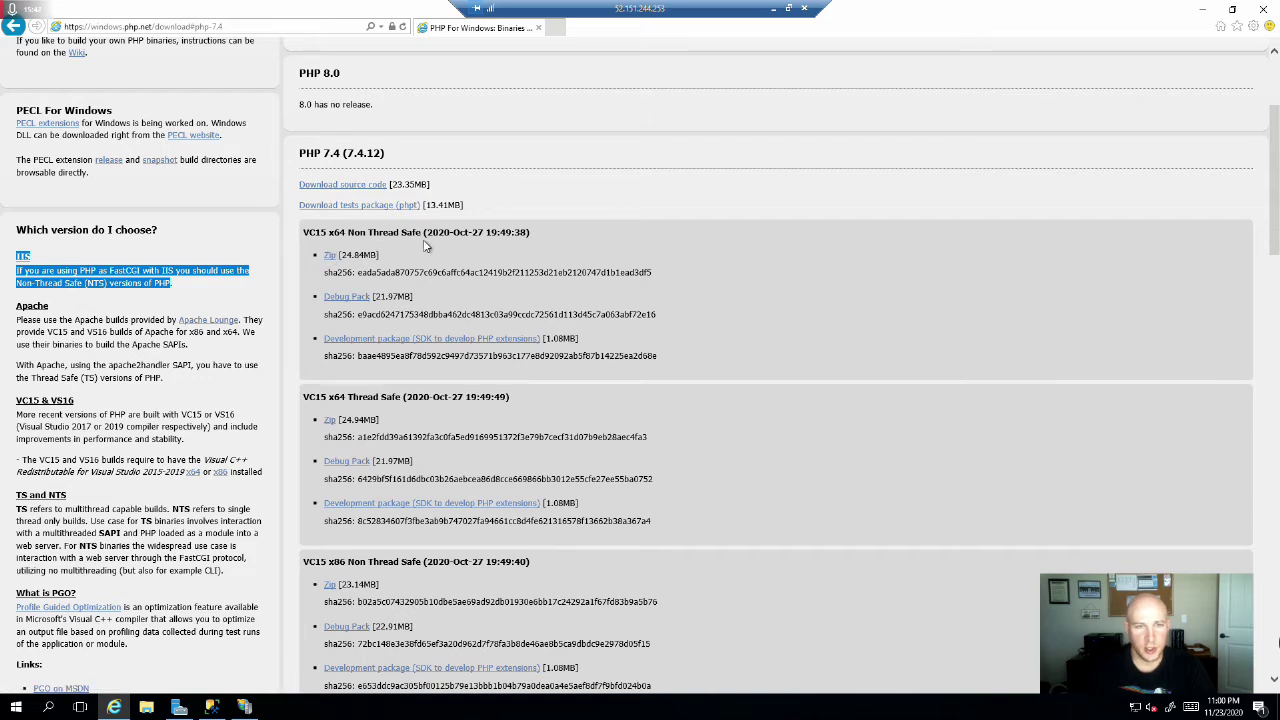
{"action": "left_click", "coordinate": [330, 256]}
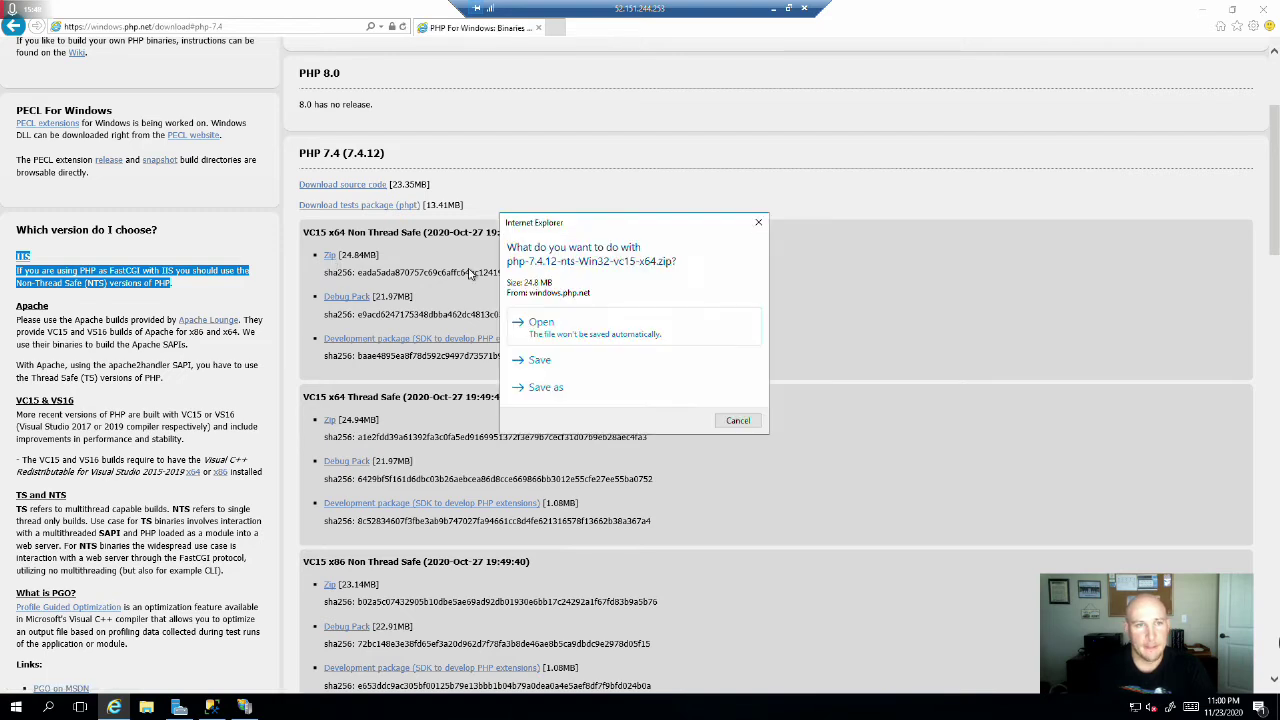
{"action": "left_click", "coordinate": [546, 397]}
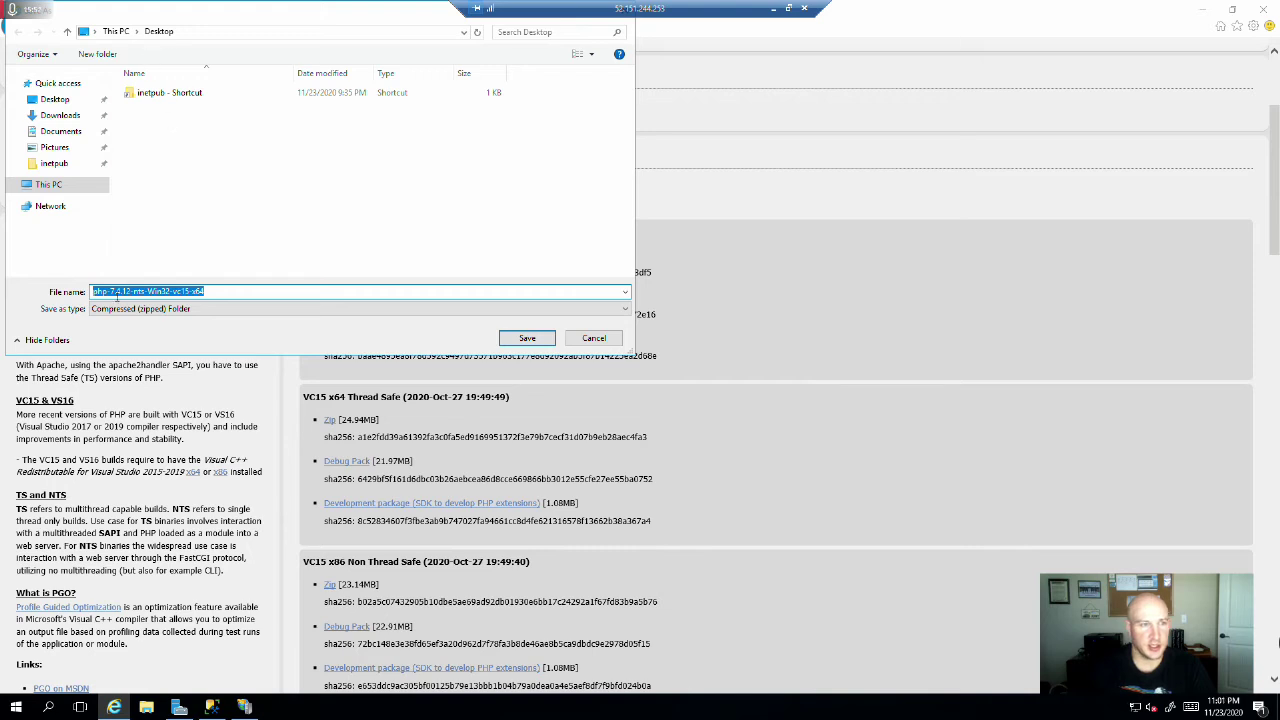
{"action": "left_click", "coordinate": [526, 338]}
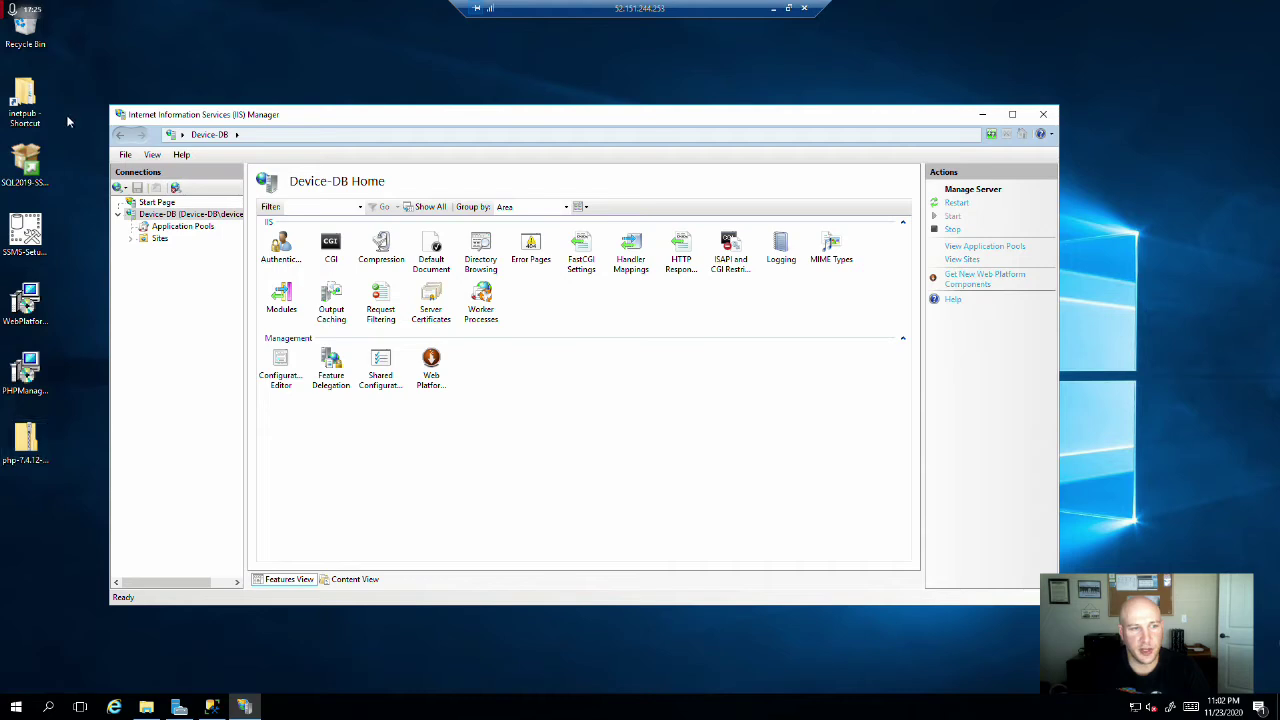
- Start extracting the php-7.4.12 zip on the desktop and open the browser for a destination folder
{"action": "left_click", "coordinate": [73, 553]}
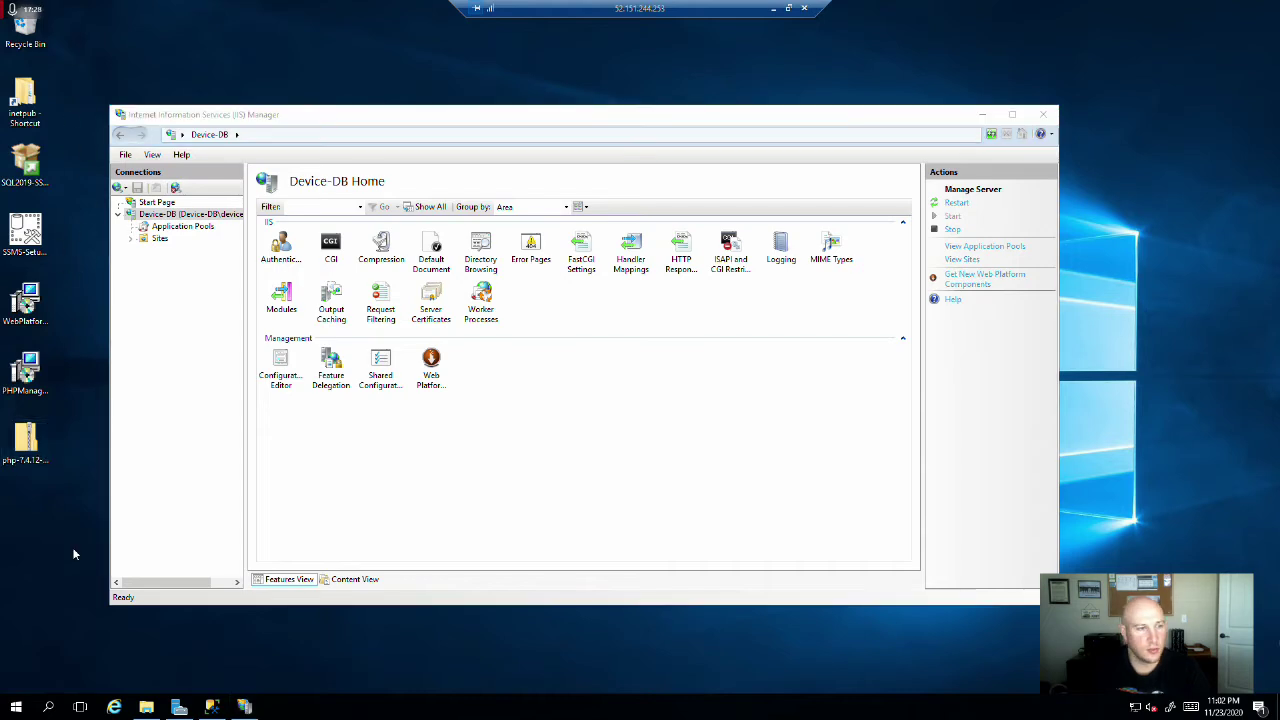
{"action": "right_click", "coordinate": [38, 448]}
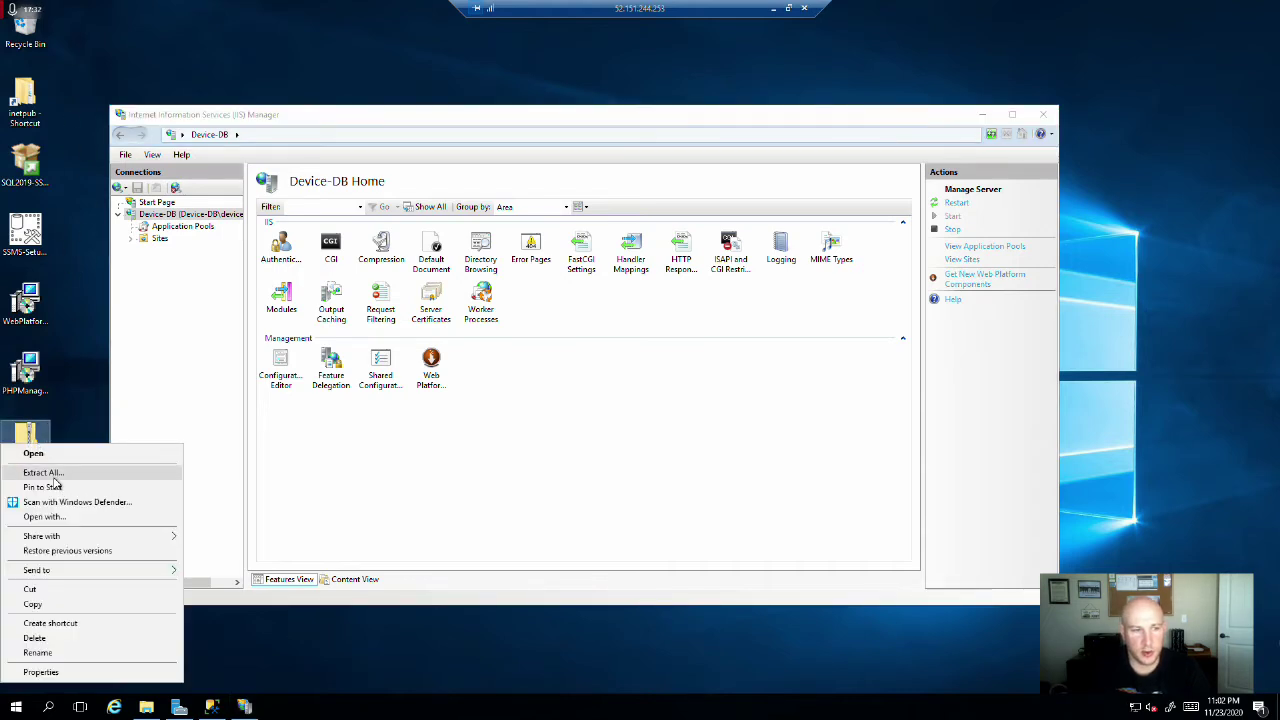
{"action": "left_click", "coordinate": [53, 476]}
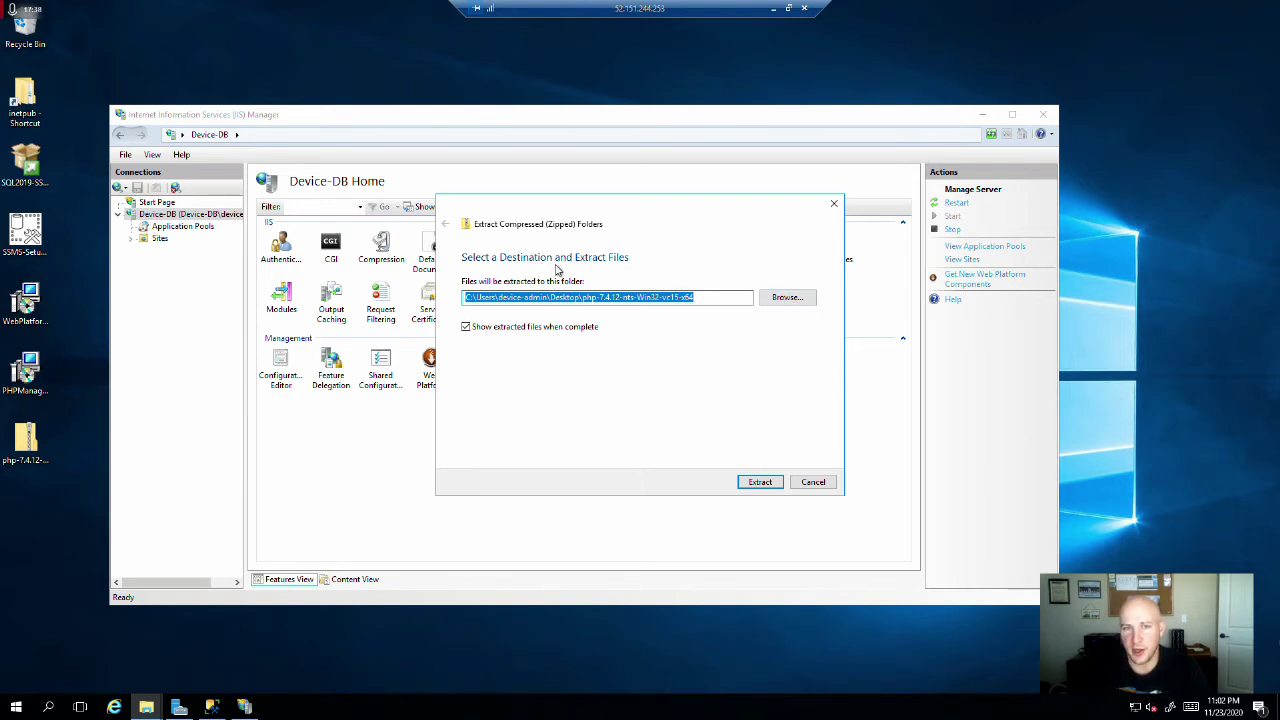
{"action": "left_click", "coordinate": [785, 298]}
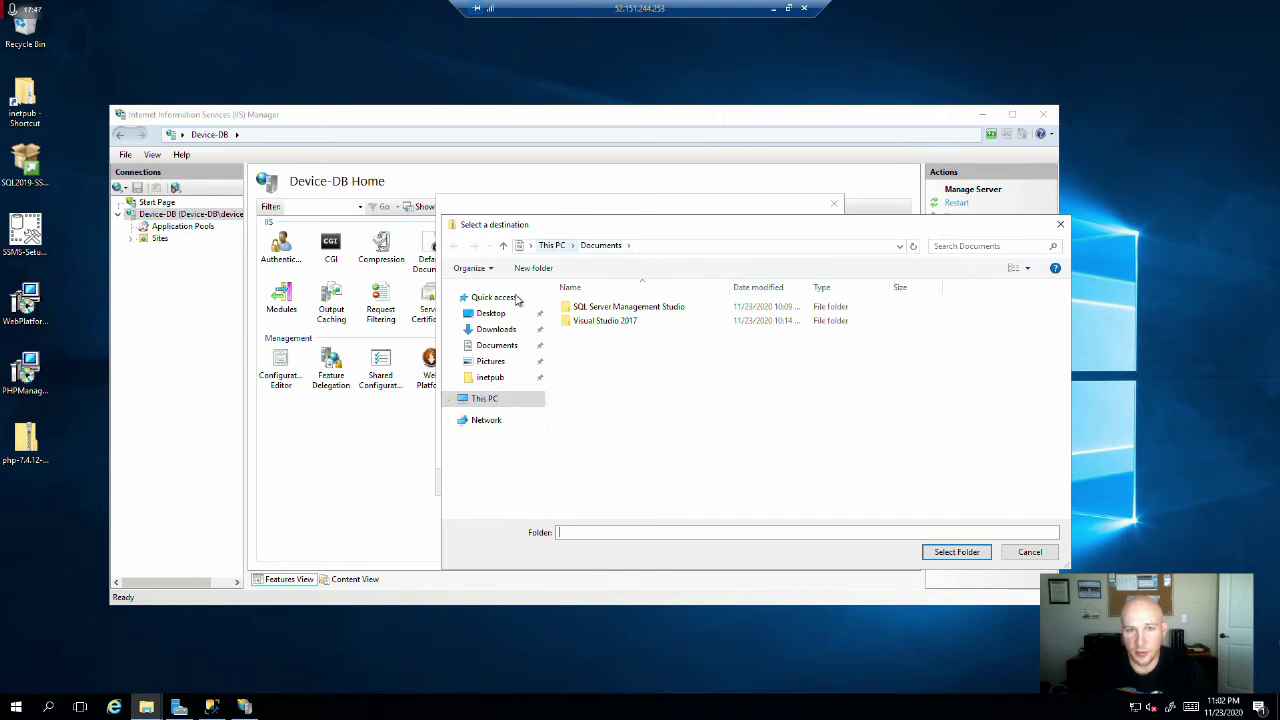
- Create a folder named php on the Windows (C:) drive and select it as the extraction destination
{"action": "left_click", "coordinate": [480, 400]}
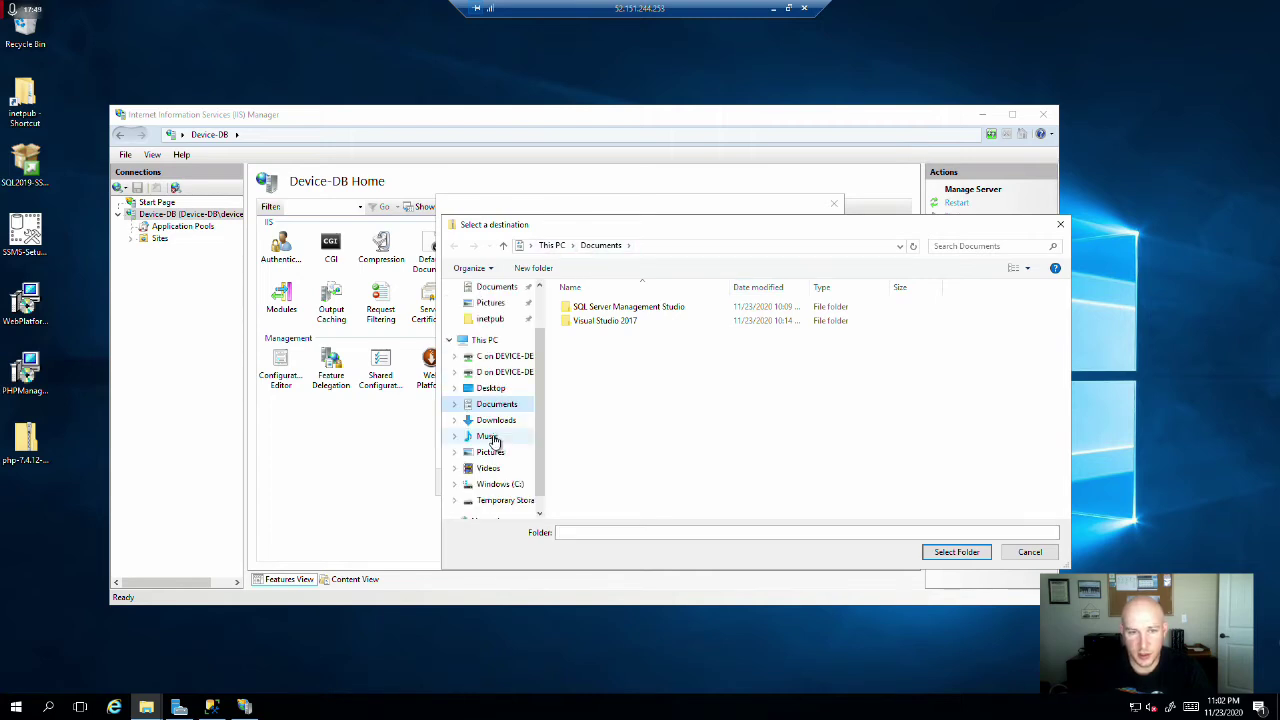
{"action": "left_click", "coordinate": [490, 484]}
{"action": "right_click", "coordinate": [583, 465]}
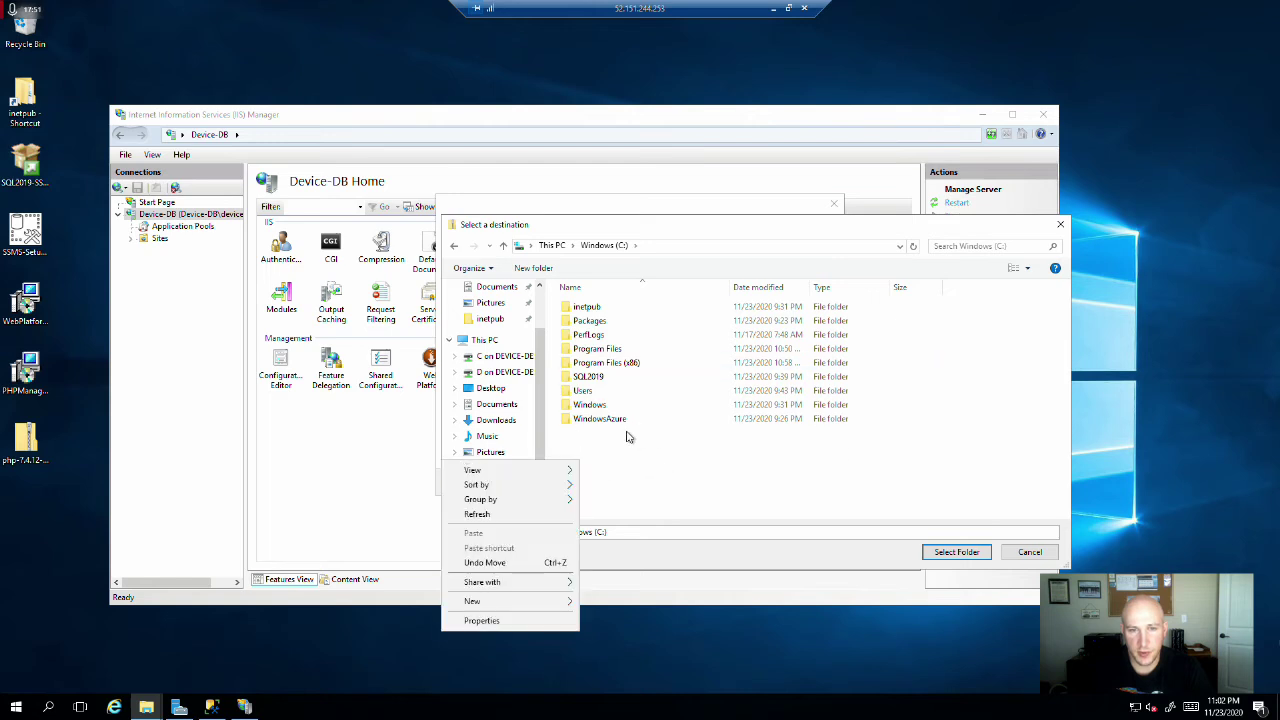
{"action": "mouse_move", "coordinate": [487, 601]}
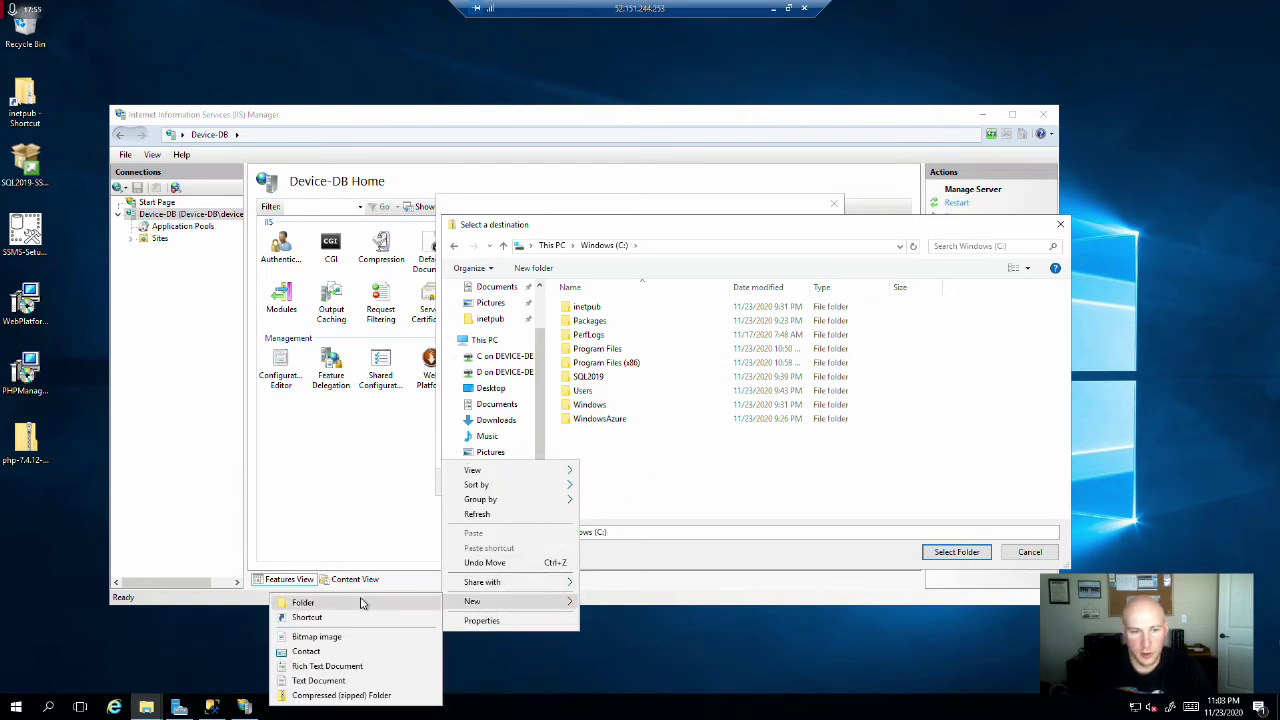
{"action": "left_click", "coordinate": [381, 605]}
{"action": "type", "text": "php"}
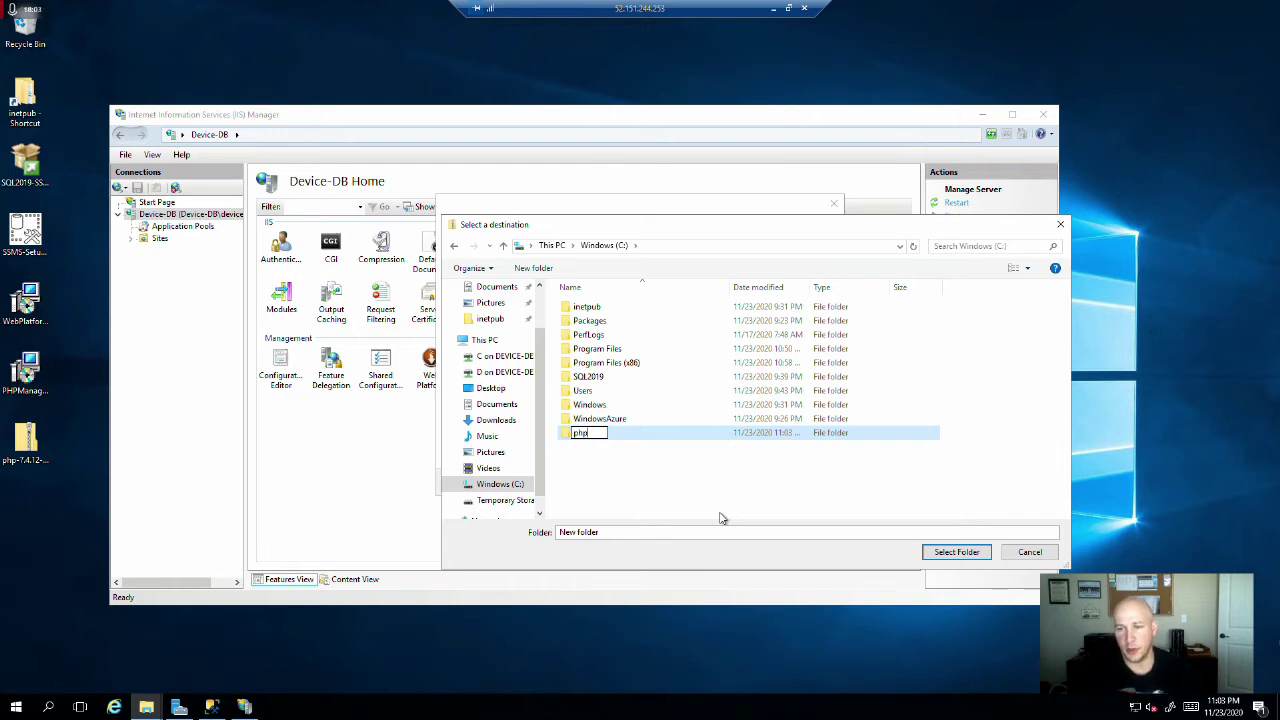
{"action": "left_click", "coordinate": [678, 491]}
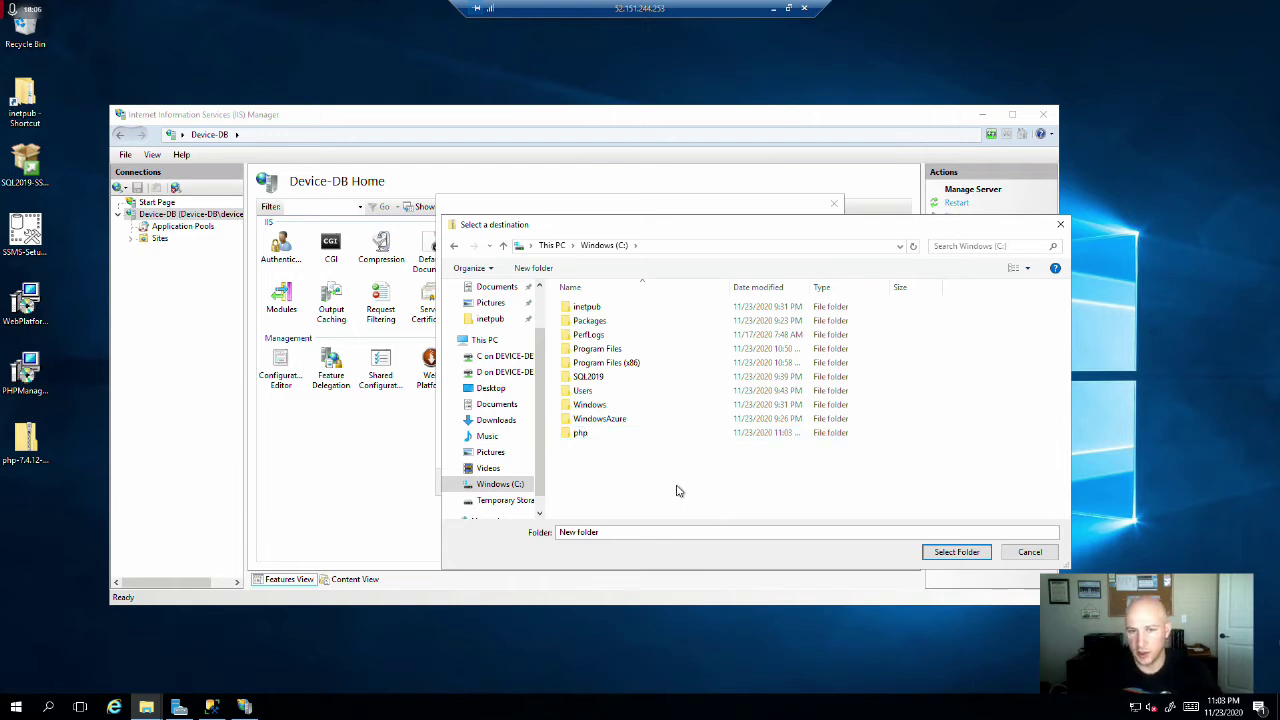
{"action": "double_click", "coordinate": [585, 433]}
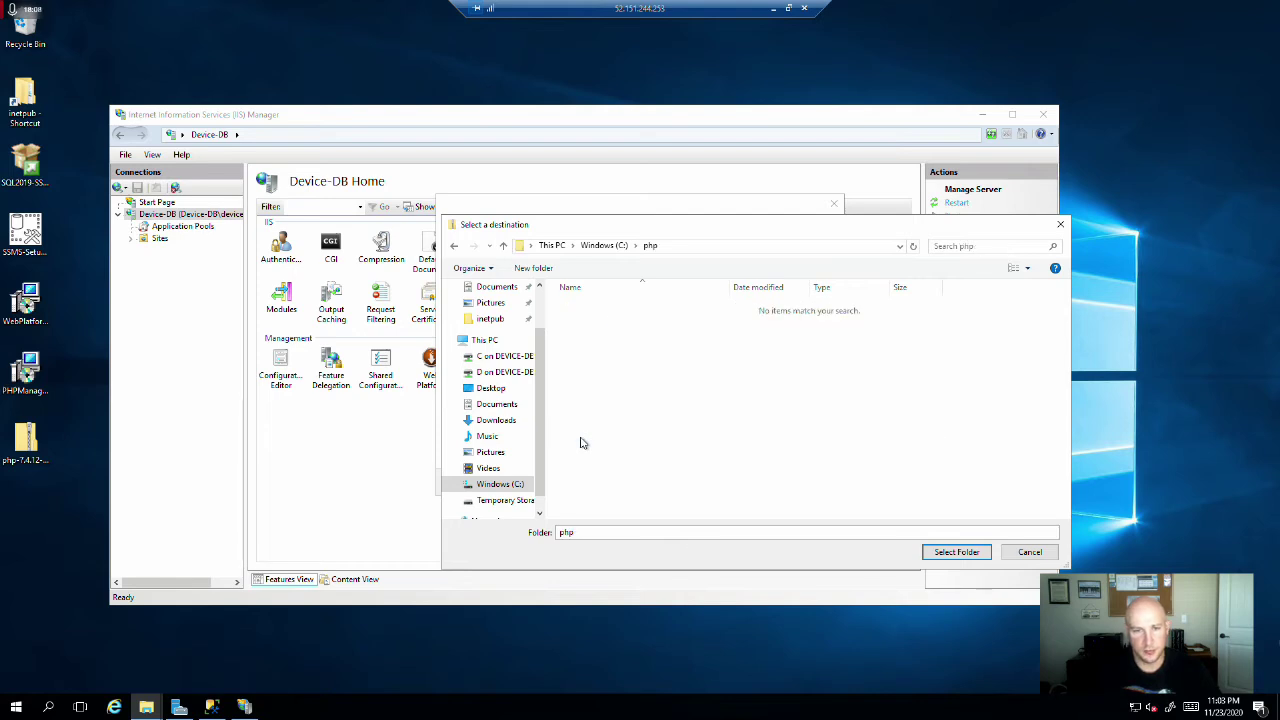
{"action": "left_click", "coordinate": [956, 552]}
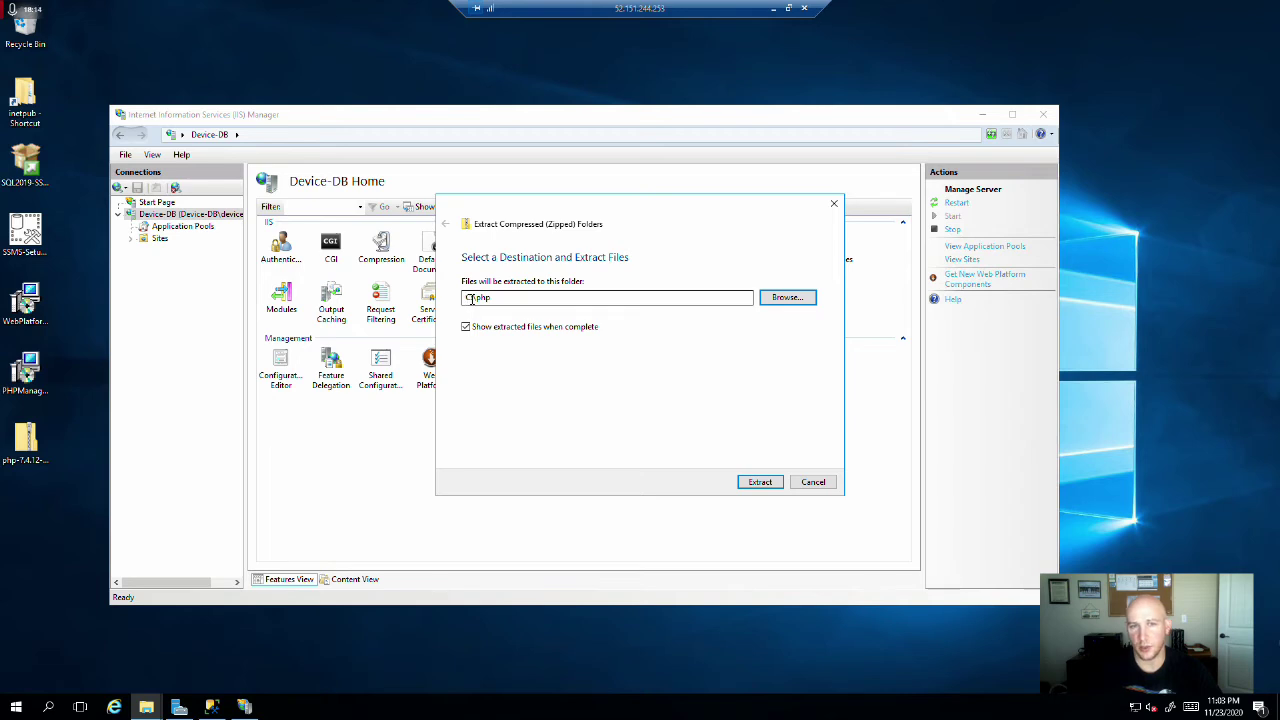
- Extract the zip contents to C:\php, then look over the extracted files and the ext folder
{"action": "left_click", "coordinate": [757, 481]}
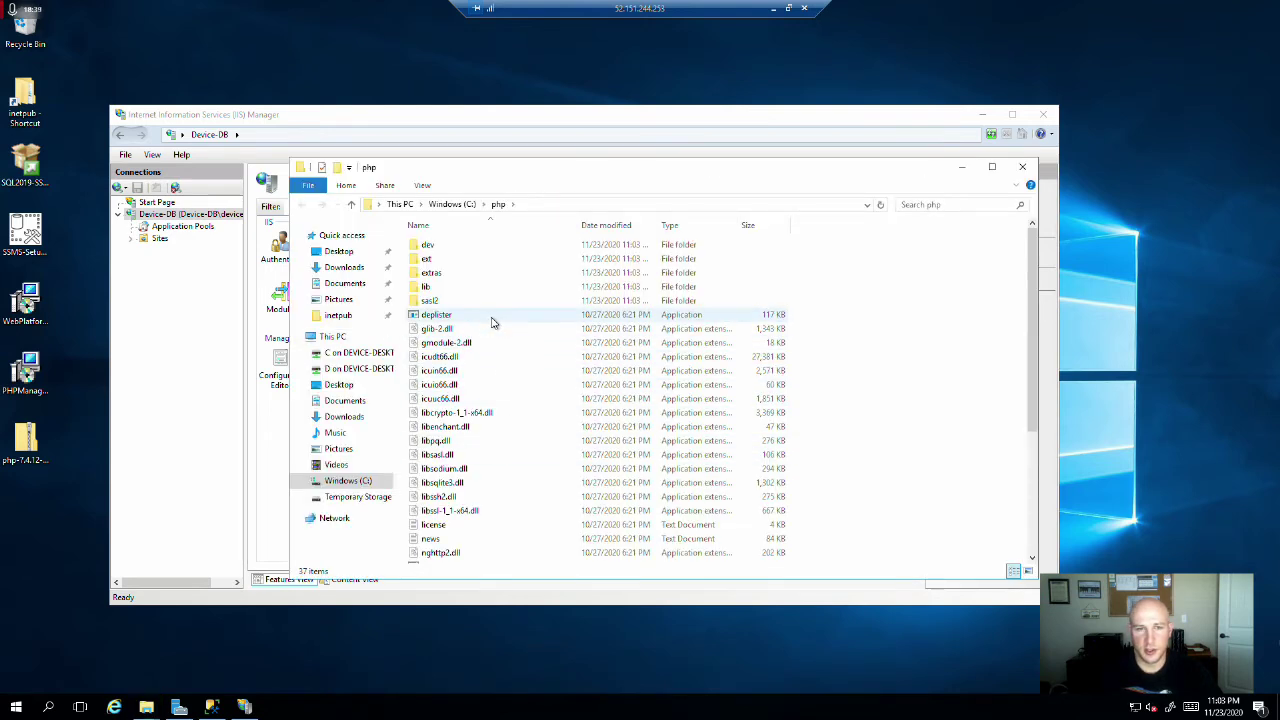
{"action": "scroll", "coordinate": [506, 400], "scroll_direction": "down", "scroll_amount": 1}
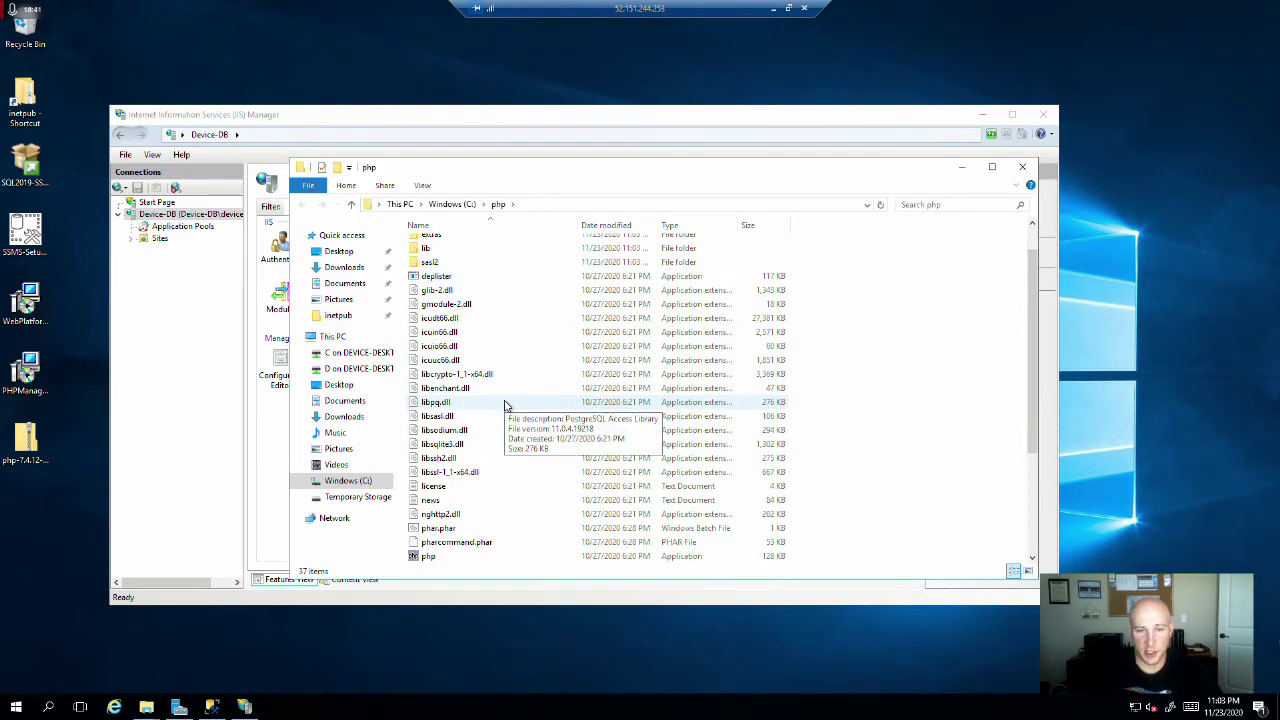
{"action": "scroll", "coordinate": [506, 404], "scroll_direction": "down", "scroll_amount": 3}
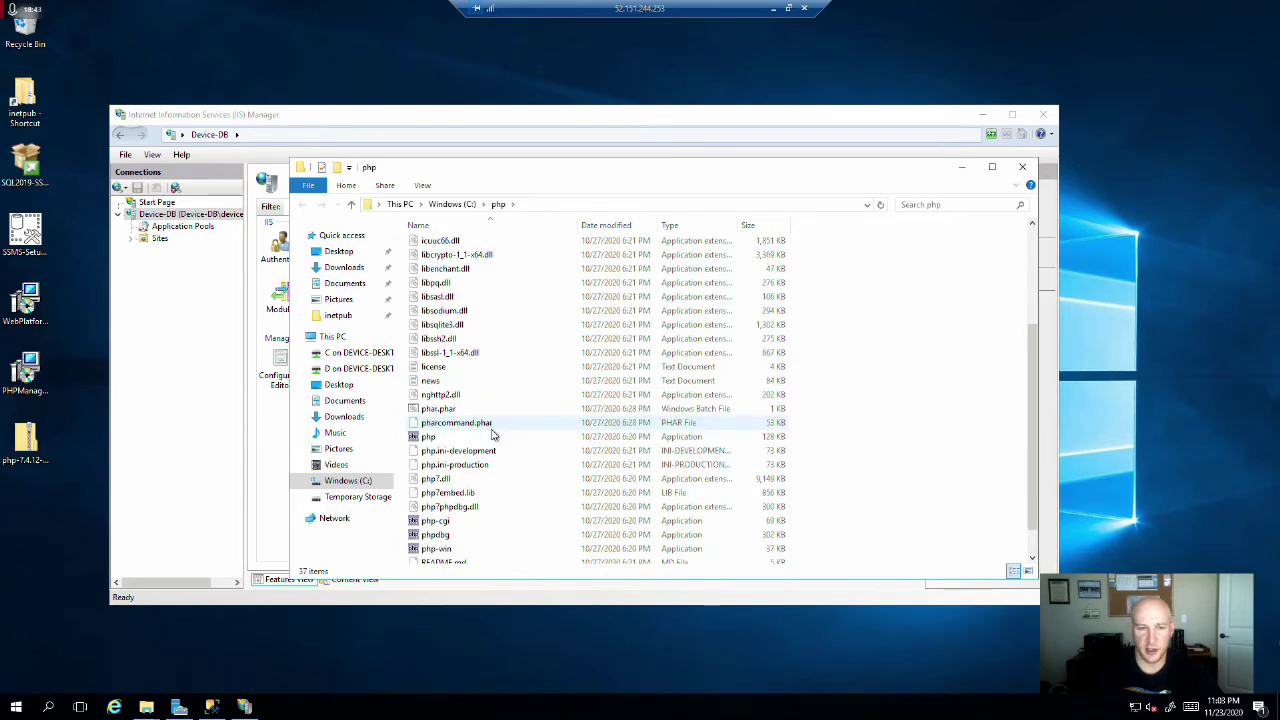
{"action": "scroll", "coordinate": [492, 434], "scroll_direction": "up", "scroll_amount": 4}
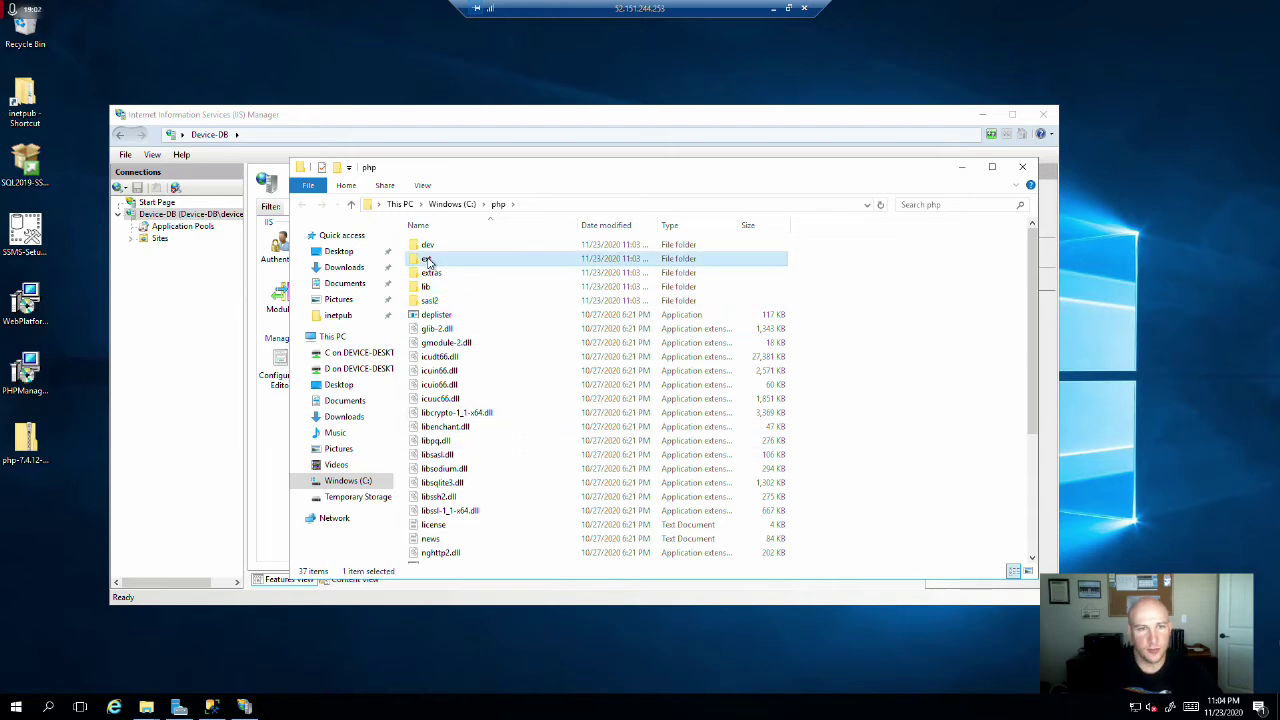
{"action": "double_click", "coordinate": [430, 259]}
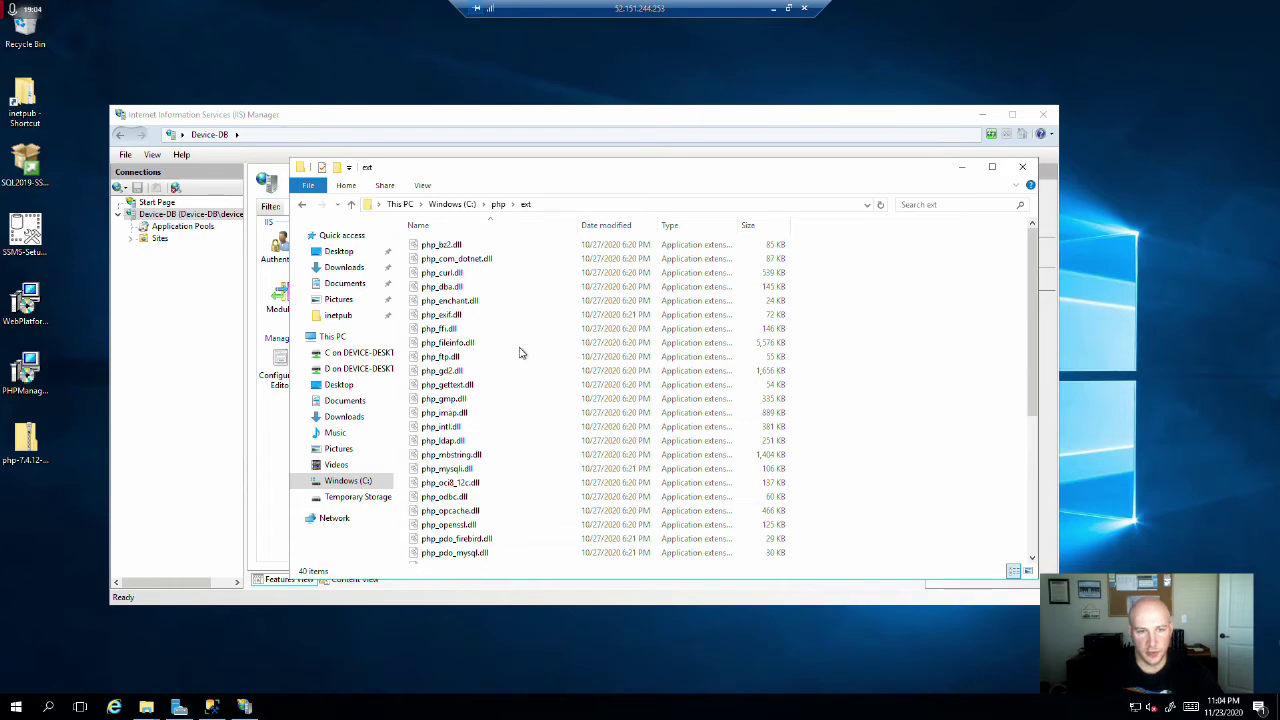
{"action": "left_click", "coordinate": [303, 206]}
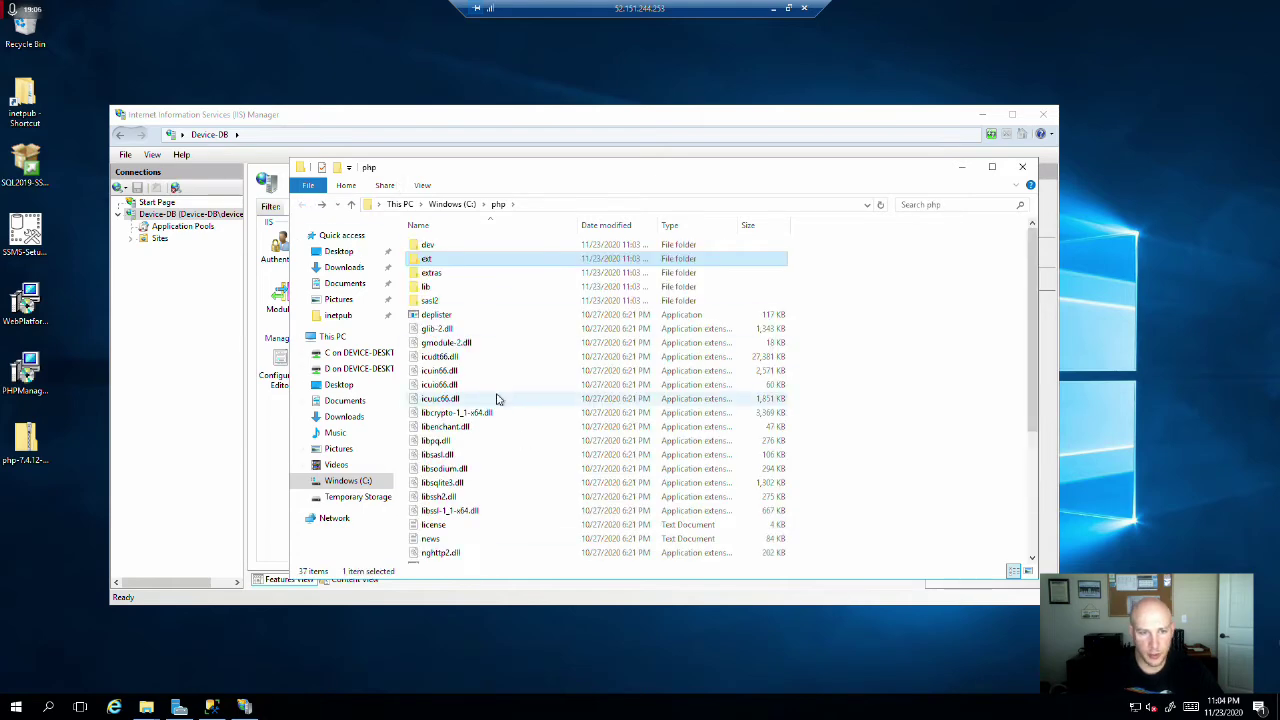
- Open the php.ini-development file from the php folder in Notepad
{"action": "scroll", "coordinate": [490, 476], "scroll_direction": "down", "scroll_amount": 5}
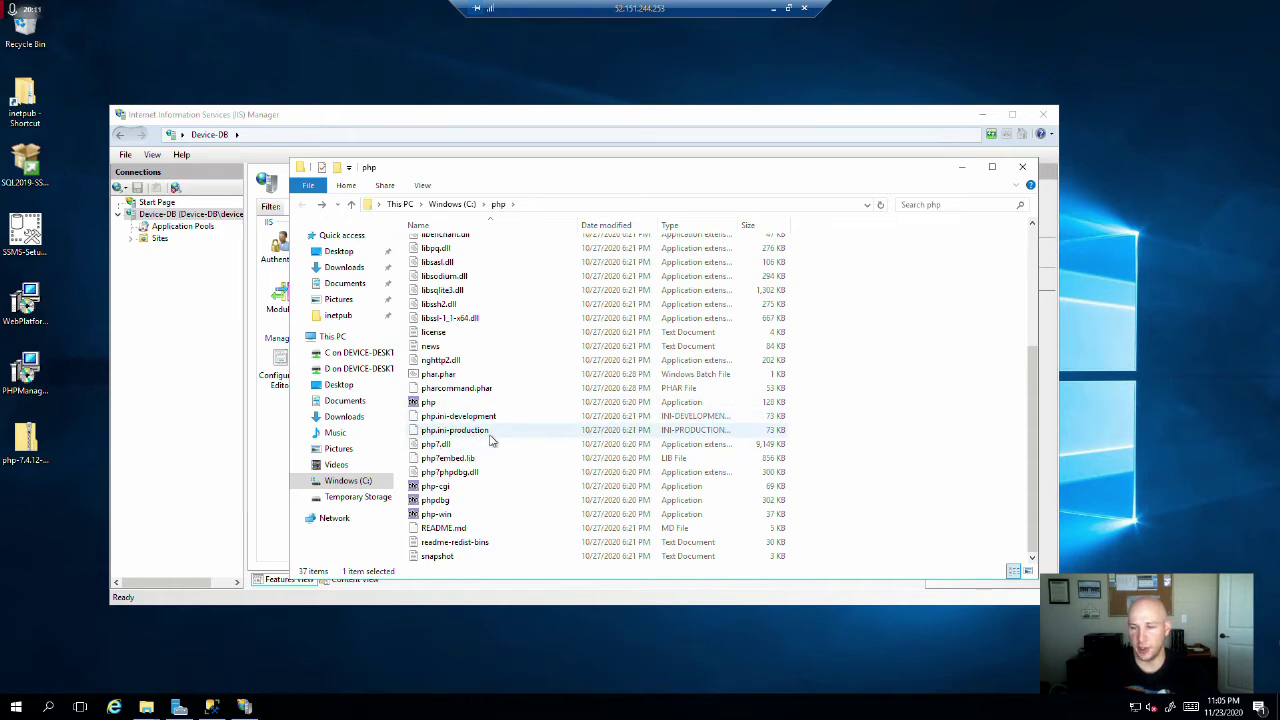
{"action": "left_click", "coordinate": [481, 436]}
{"action": "left_click", "coordinate": [452, 420]}
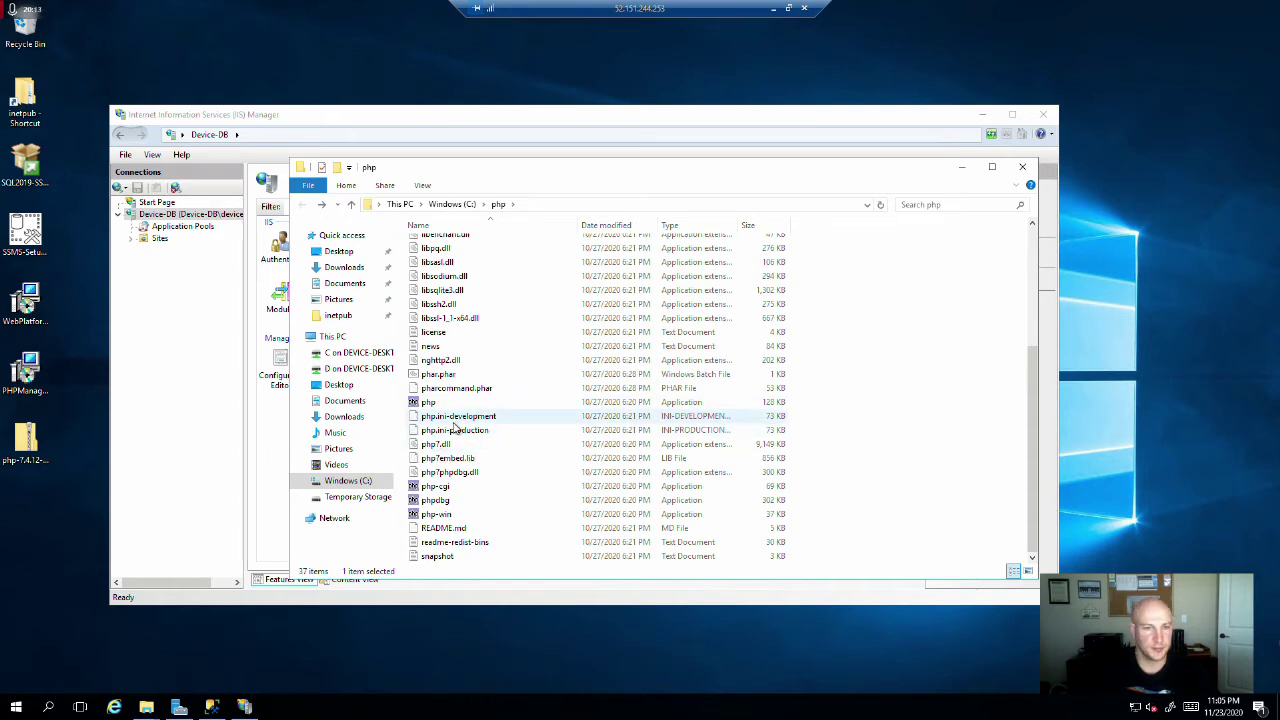
{"action": "right_click", "coordinate": [437, 418]}
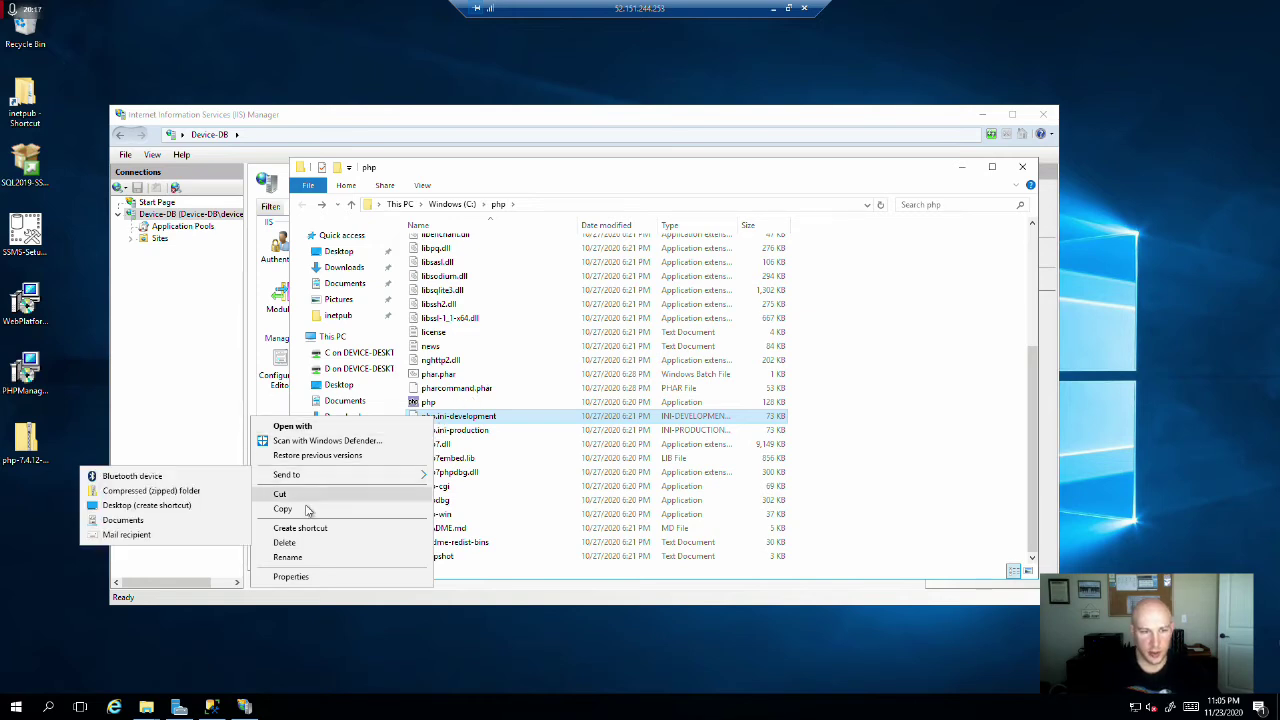
{"action": "left_click", "coordinate": [350, 428]}
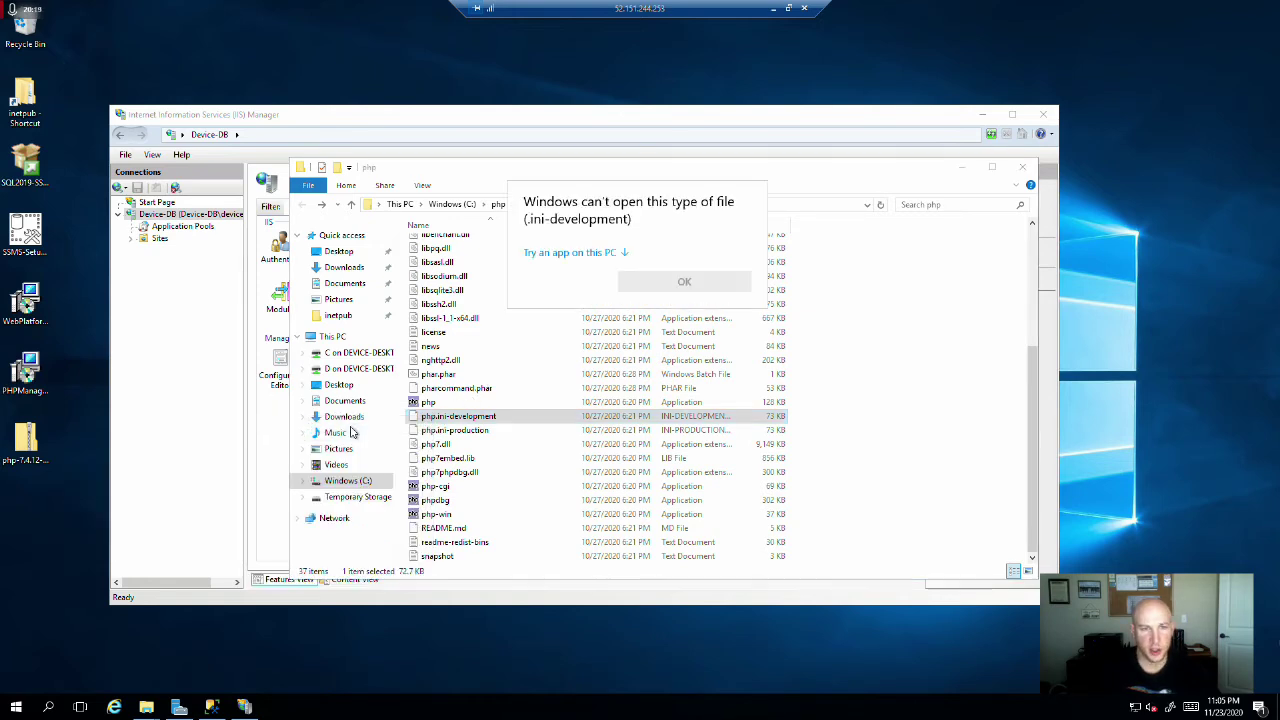
{"action": "left_click", "coordinate": [595, 253]}
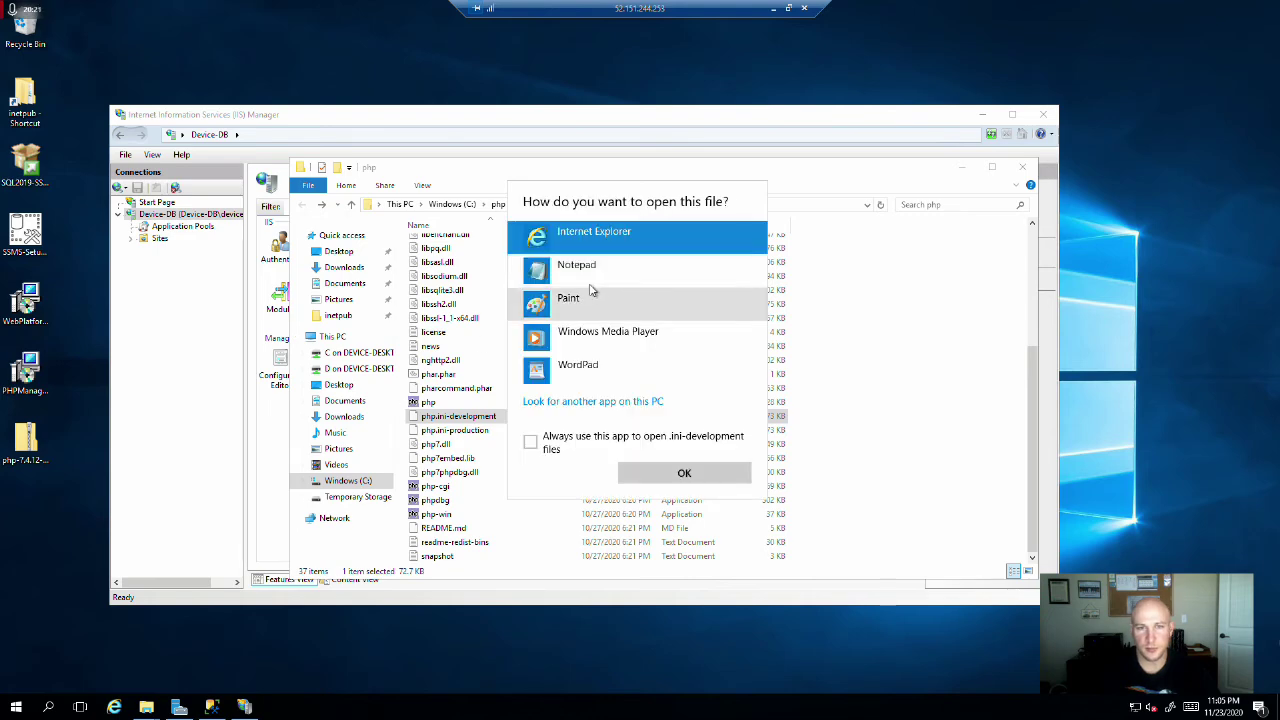
{"action": "double_click", "coordinate": [660, 265]}
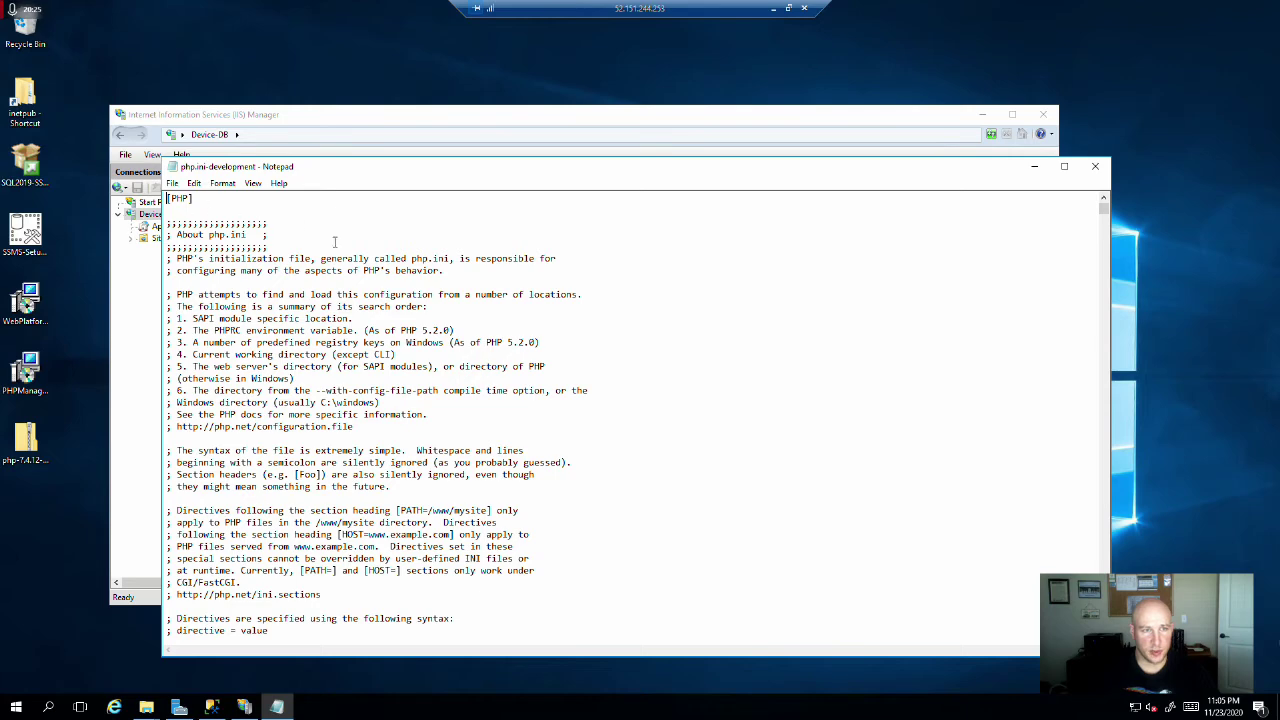
- Read through php.ini-development down to the list of Windows extension entries and close the file
{"action": "scroll", "coordinate": [981, 292], "scroll_direction": "down", "scroll_amount": 3}
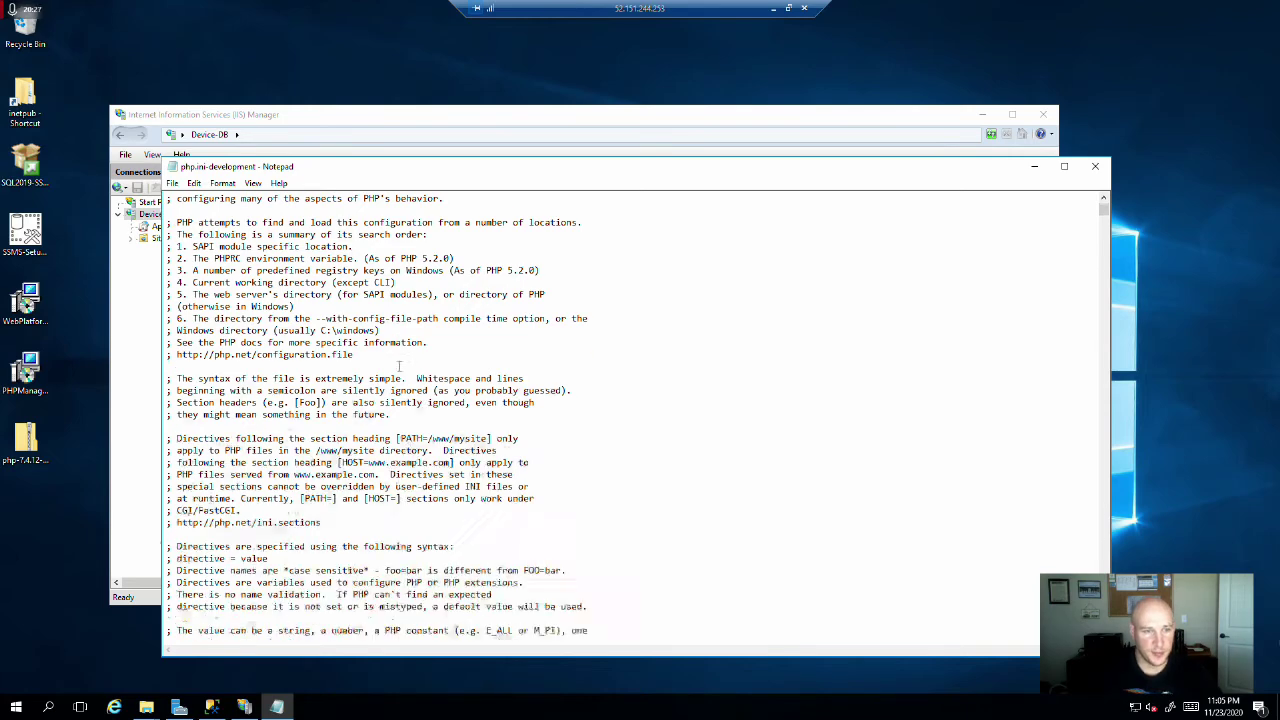
{"action": "scroll", "coordinate": [981, 292], "scroll_direction": "down", "scroll_amount": 6}
{"action": "scroll", "coordinate": [490, 436], "scroll_direction": "down", "scroll_amount": 10}
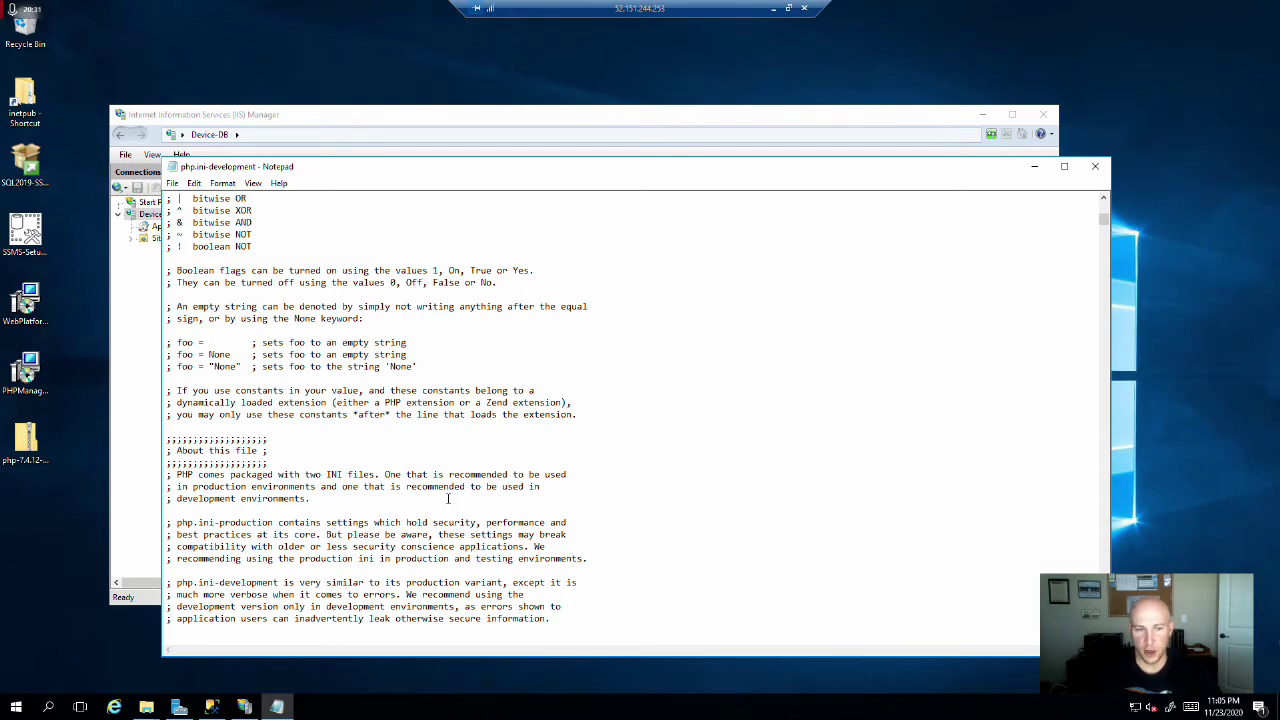
{"action": "scroll", "coordinate": [448, 498], "scroll_direction": "down", "scroll_amount": 20}
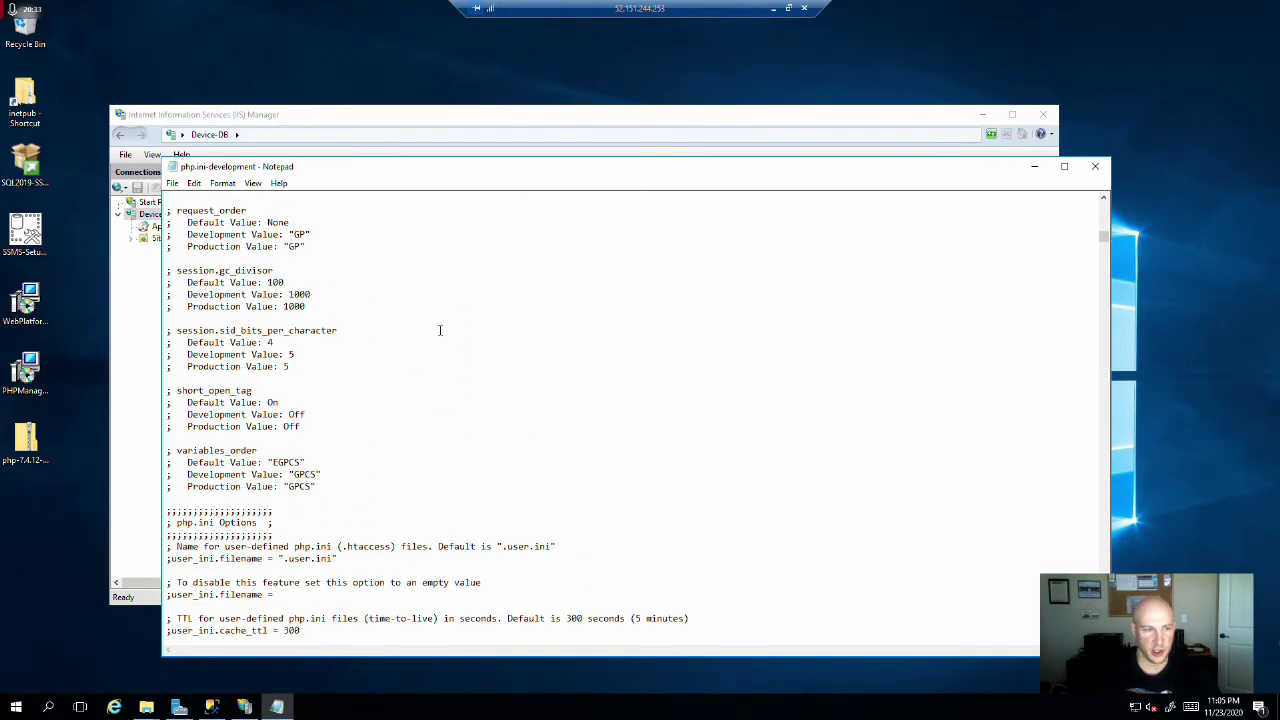
{"action": "left_click_drag", "start_coordinate": [588, 170], "coordinate": [606, 80]}
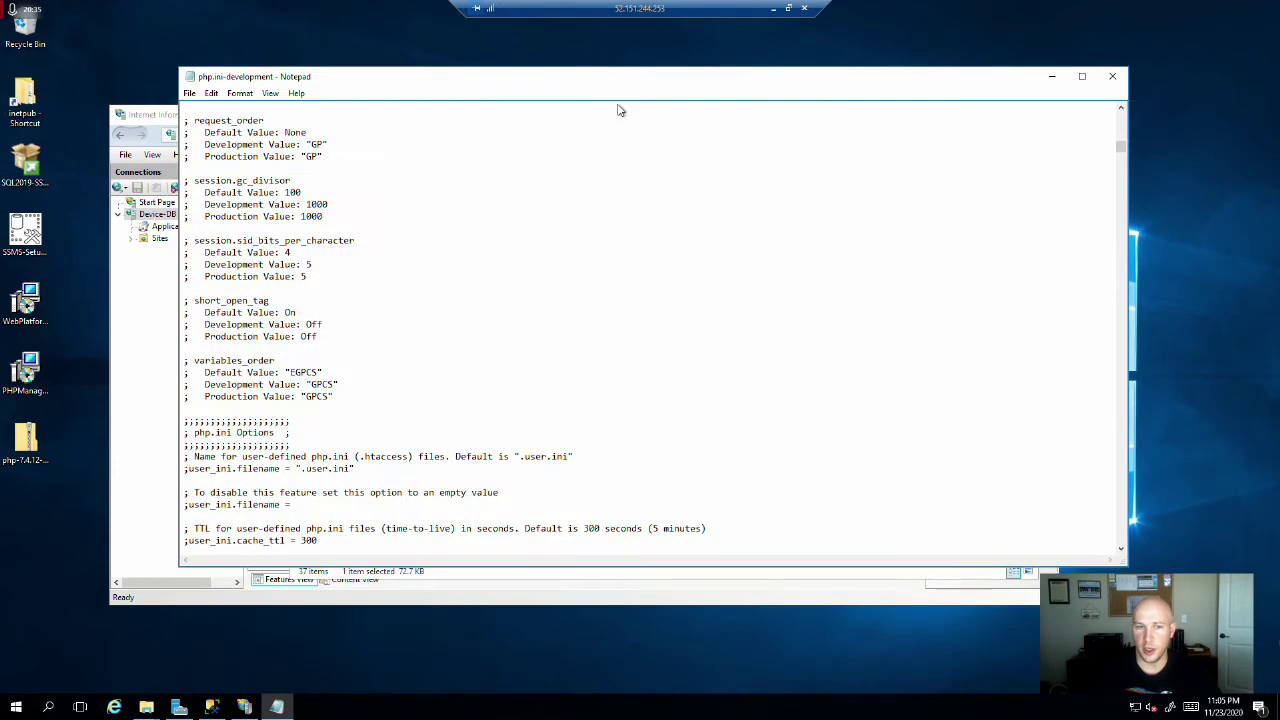
{"action": "left_click_drag", "start_coordinate": [1122, 146], "coordinate": [1138, 317]}
{"action": "scroll", "coordinate": [428, 341], "scroll_direction": "up", "scroll_amount": 1}
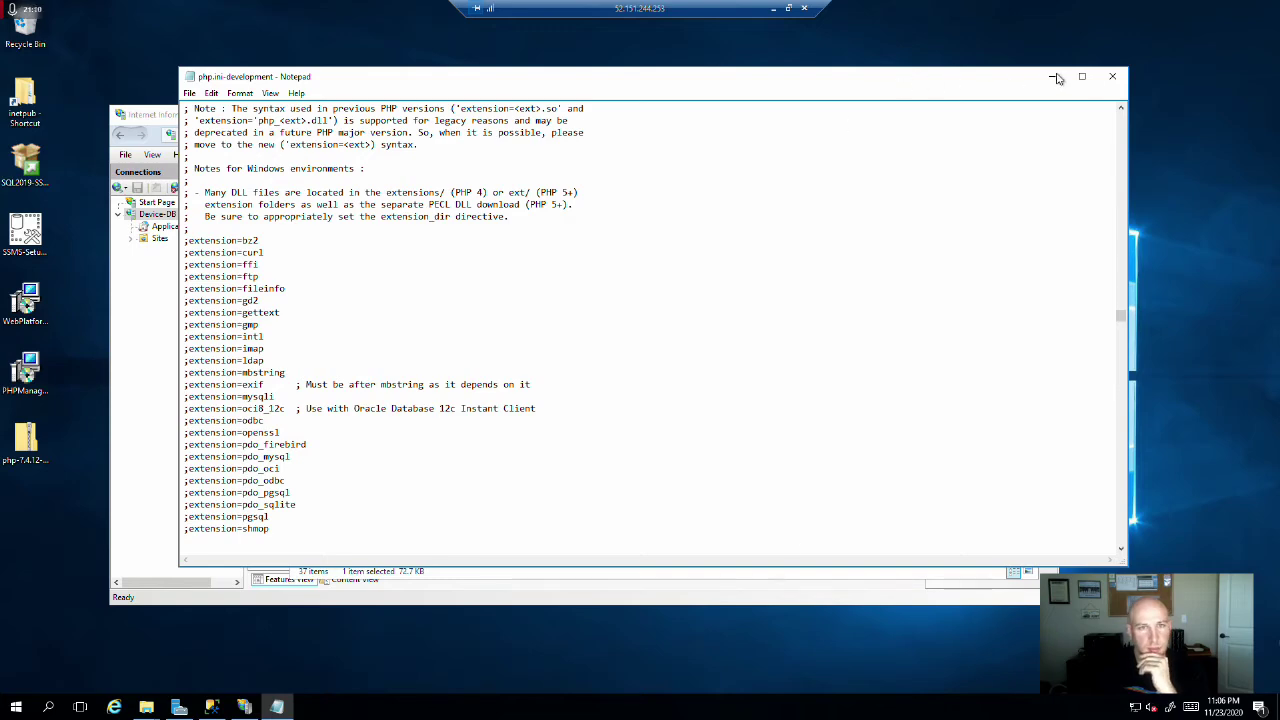
{"action": "left_click", "coordinate": [1112, 76]}
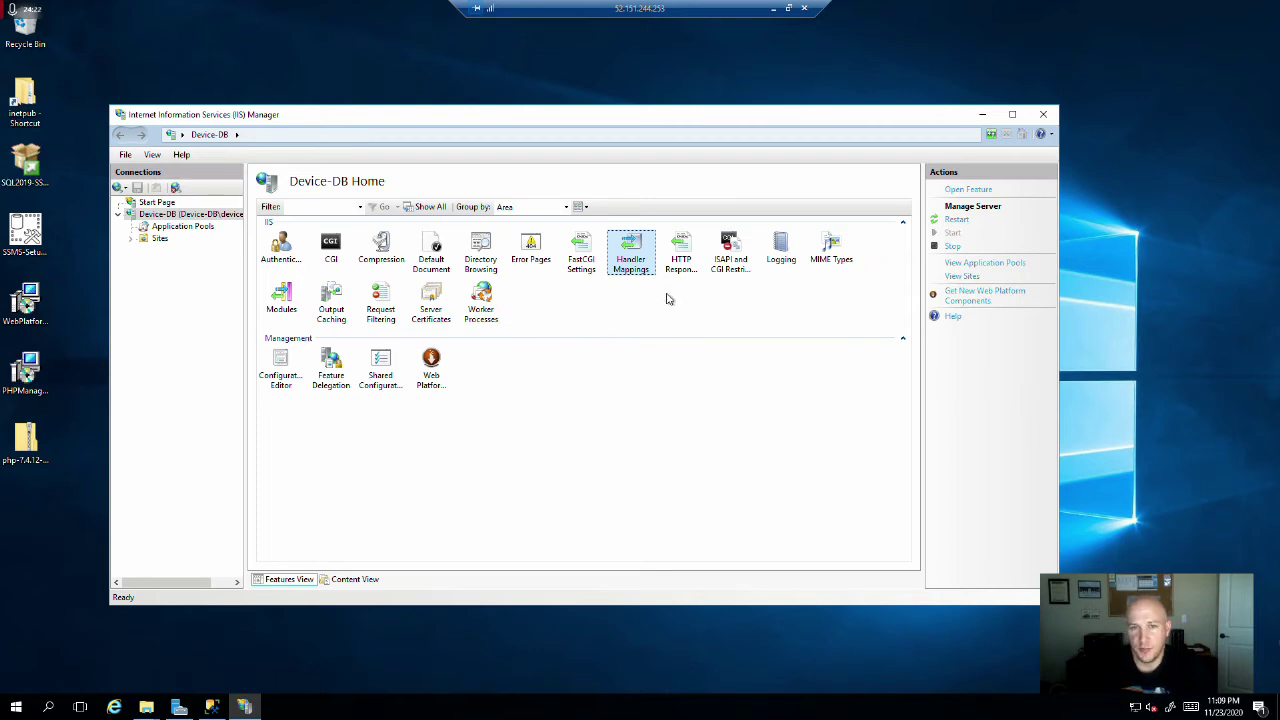
- Start a new module mapping in the server's Handler Mappings with request path *.php and module CgiModule
{"action": "double_click", "coordinate": [635, 250]}
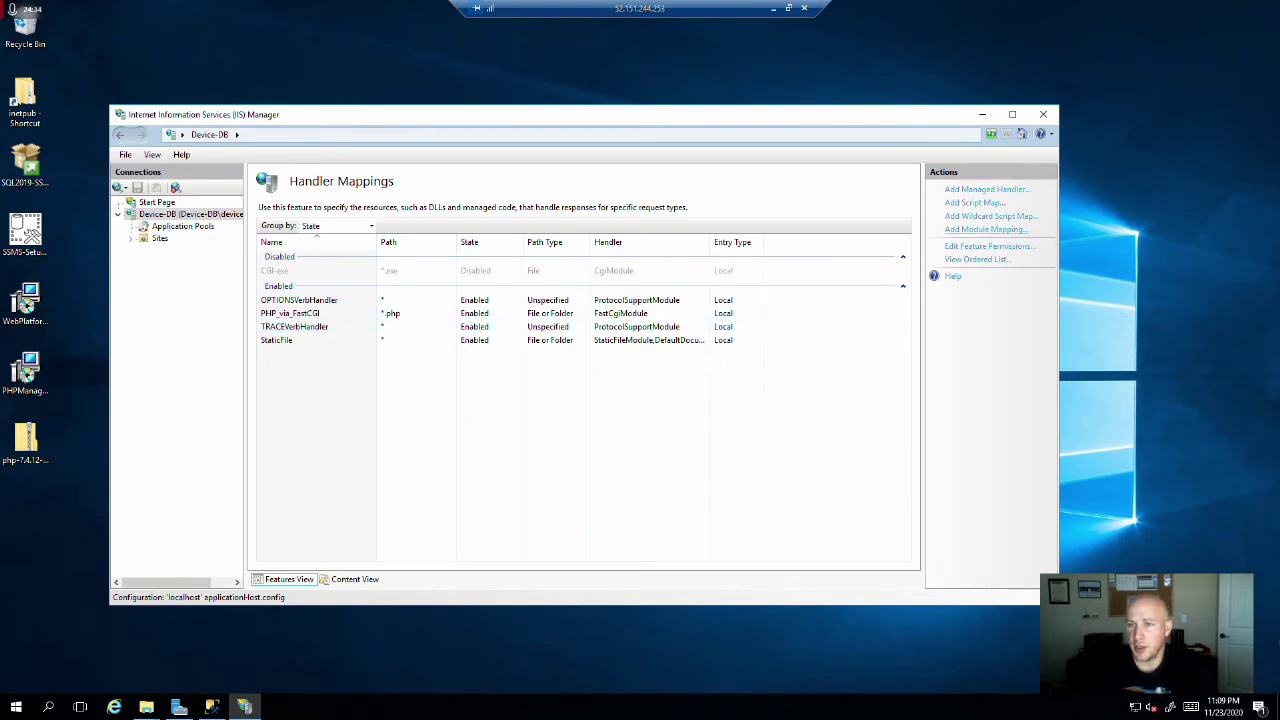
{"action": "left_click", "coordinate": [985, 229]}
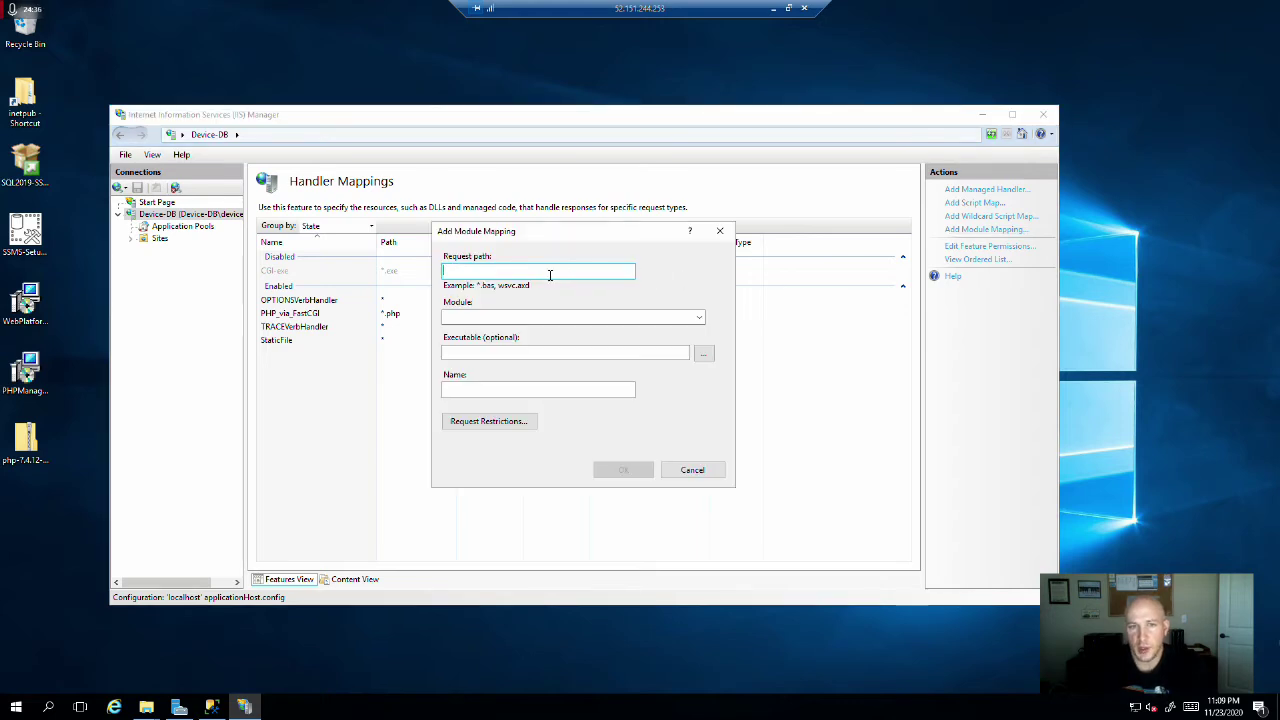
{"action": "type", "text": "*"}
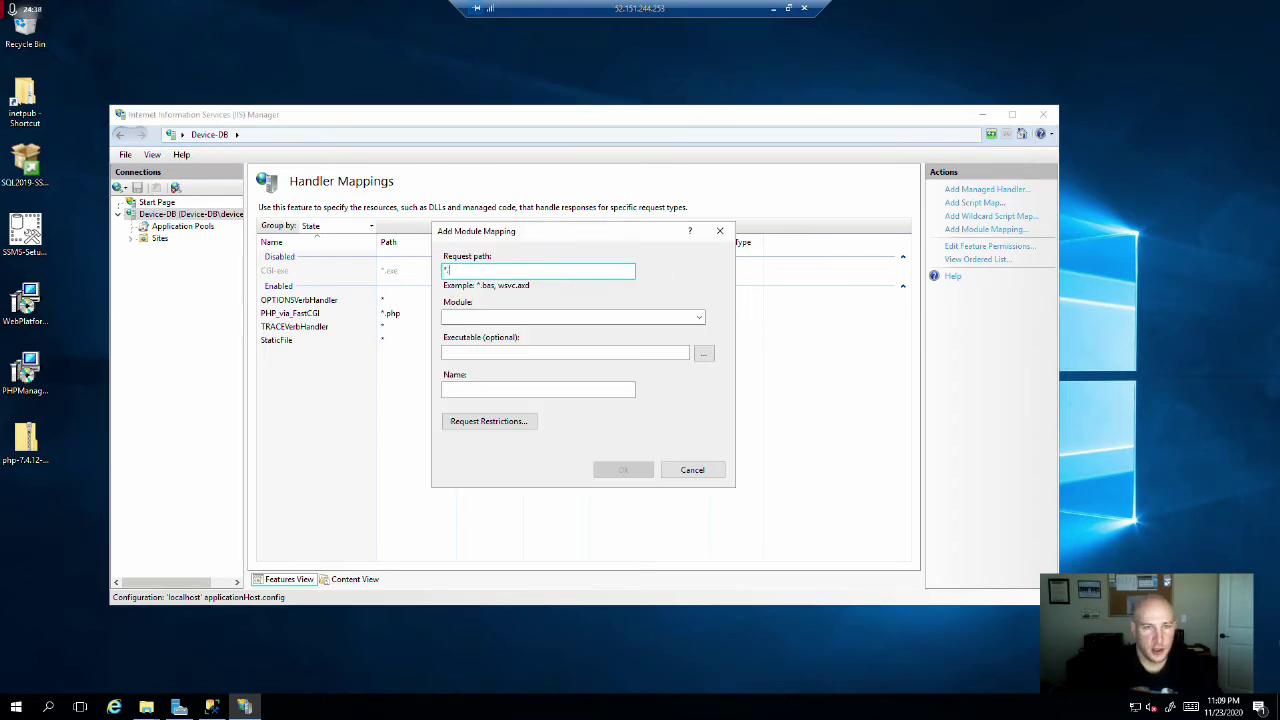
{"action": "key", "text": "Tab"}
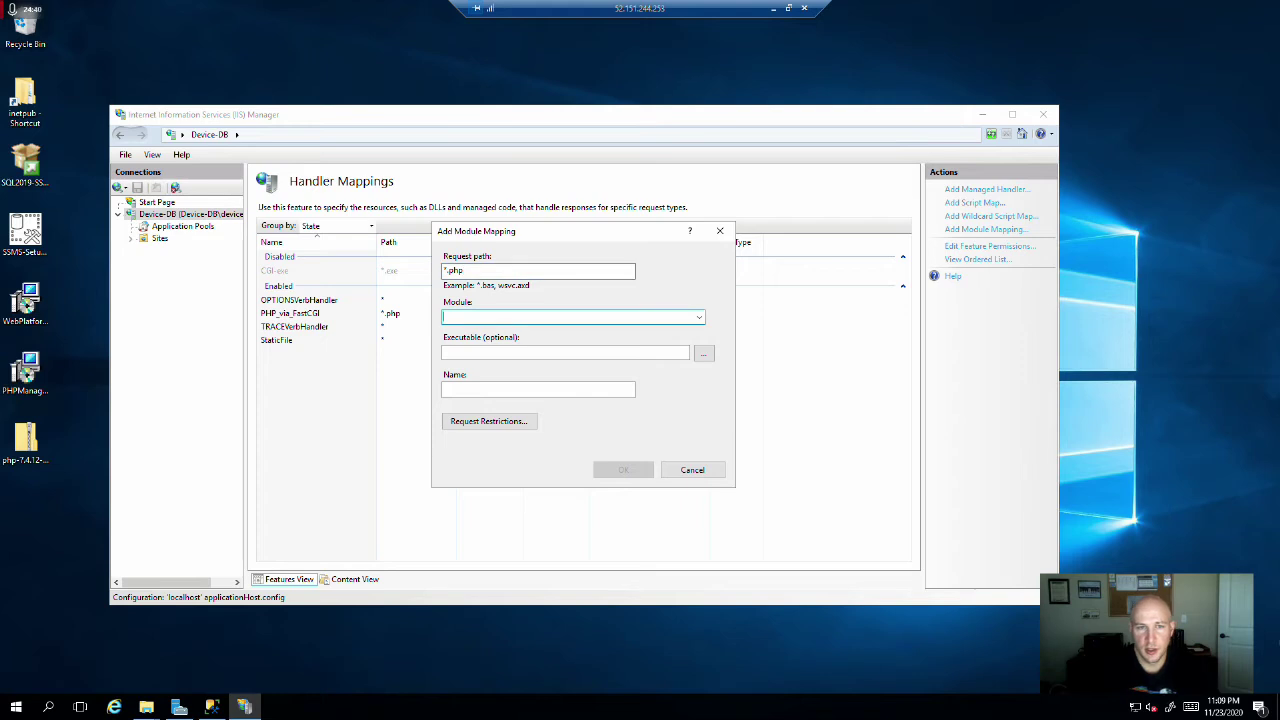
{"action": "left_click", "coordinate": [699, 317]}
{"action": "left_click", "coordinate": [478, 342]}
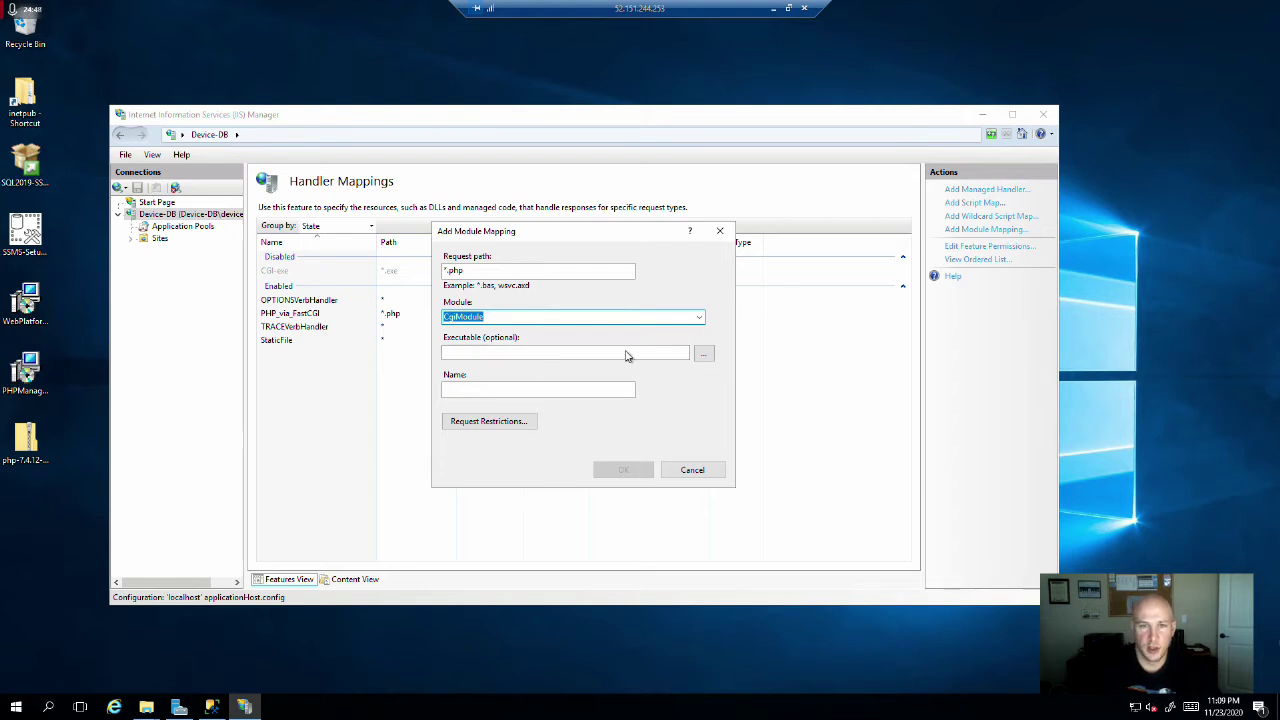
- Set the mapping's executable to php-cgi.exe in C:\php, filtering the file list to .exe files
{"action": "left_click", "coordinate": [704, 353]}
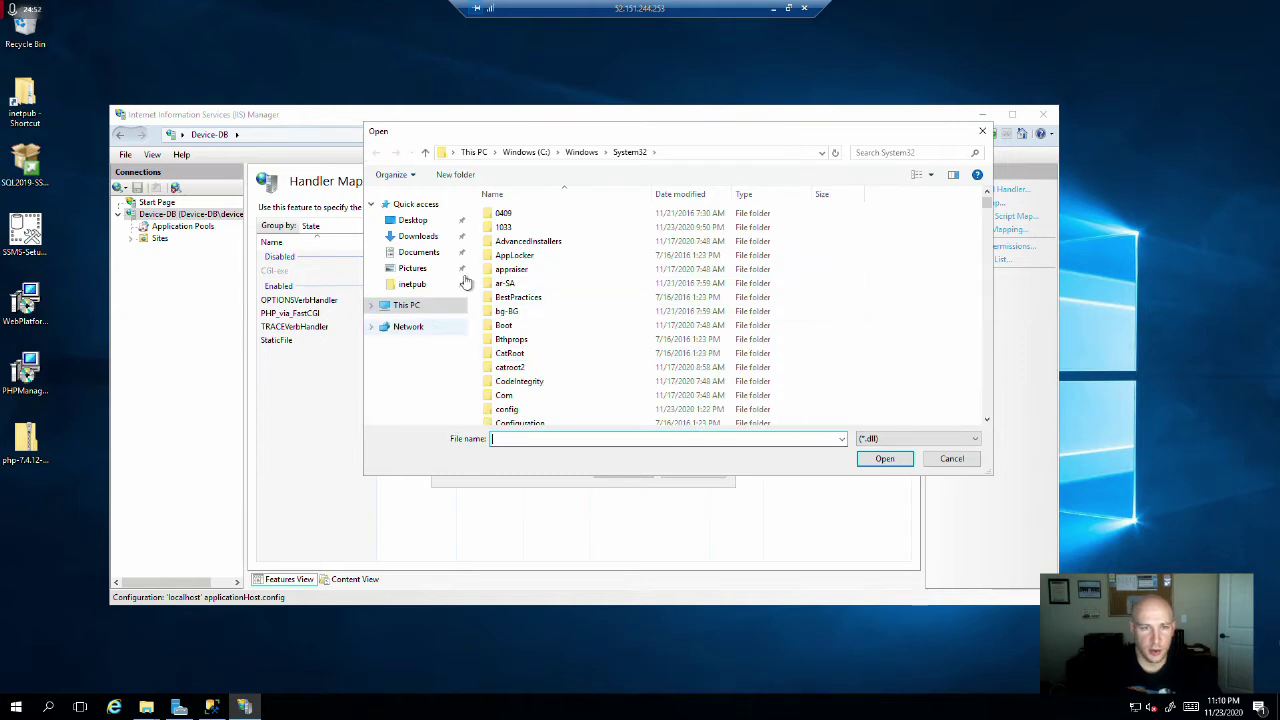
{"action": "left_click", "coordinate": [527, 153]}
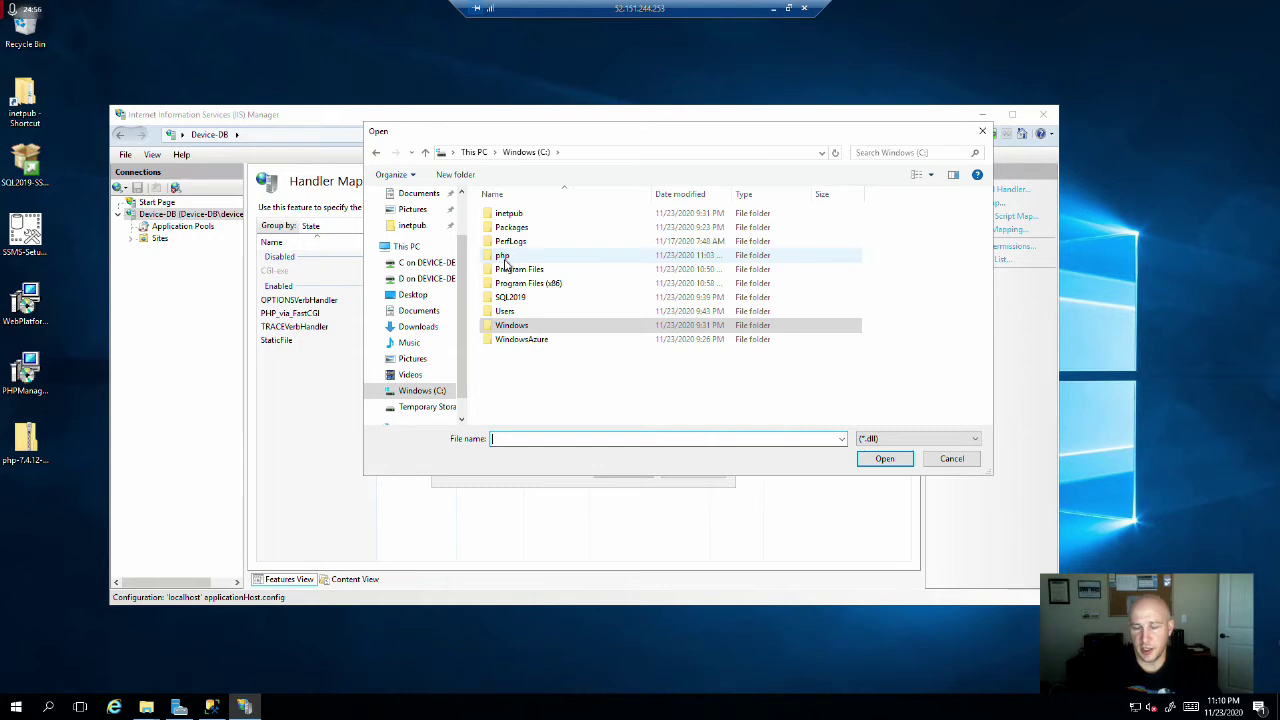
{"action": "double_click", "coordinate": [503, 256]}
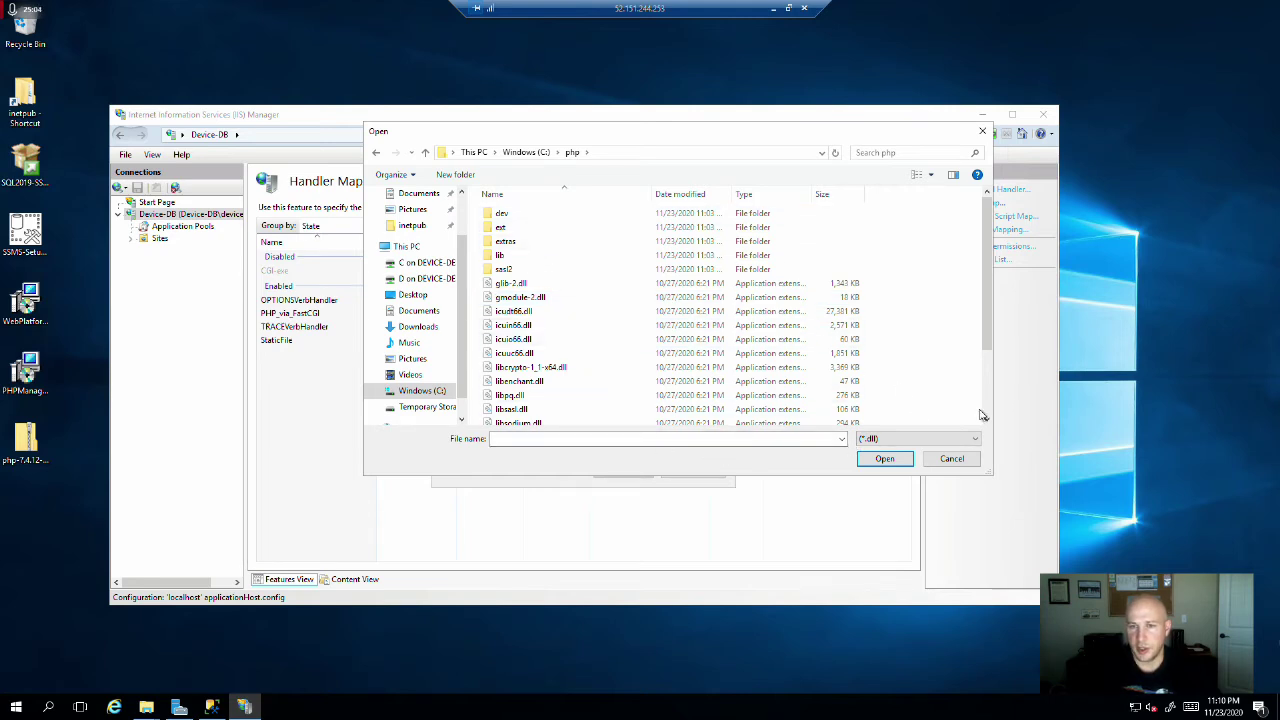
{"action": "left_click", "coordinate": [976, 442]}
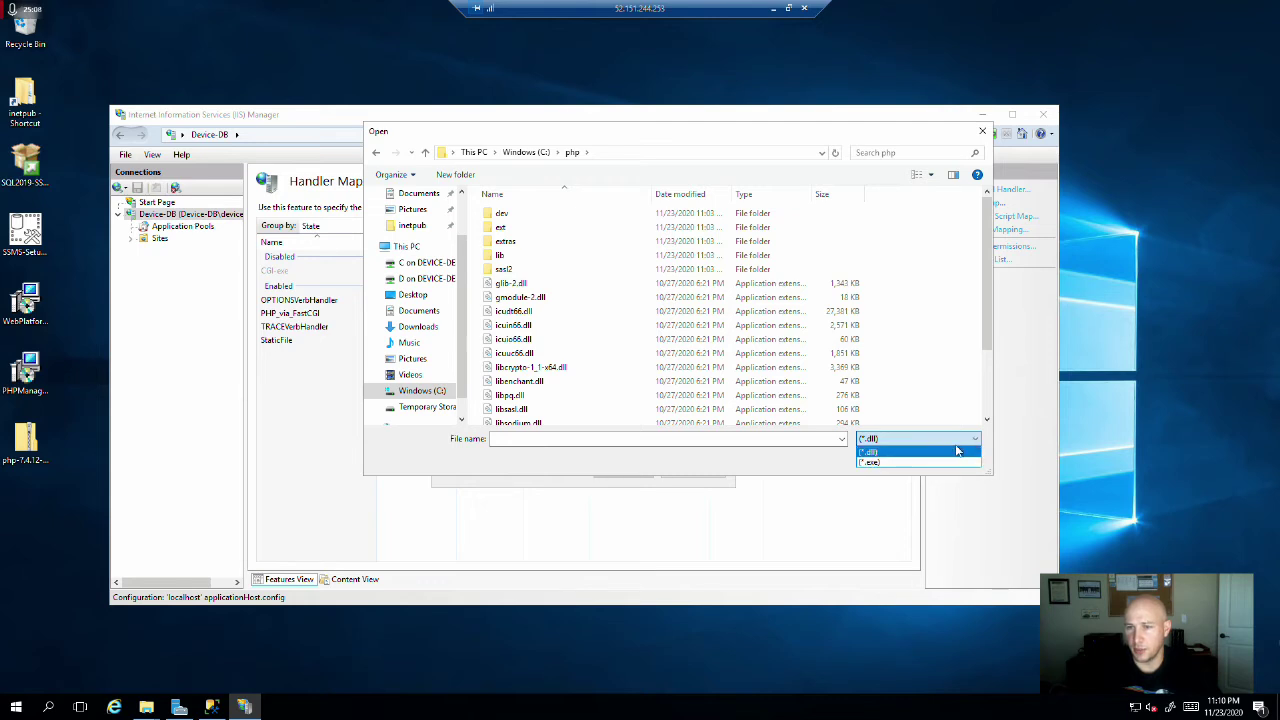
{"action": "left_click", "coordinate": [870, 465]}
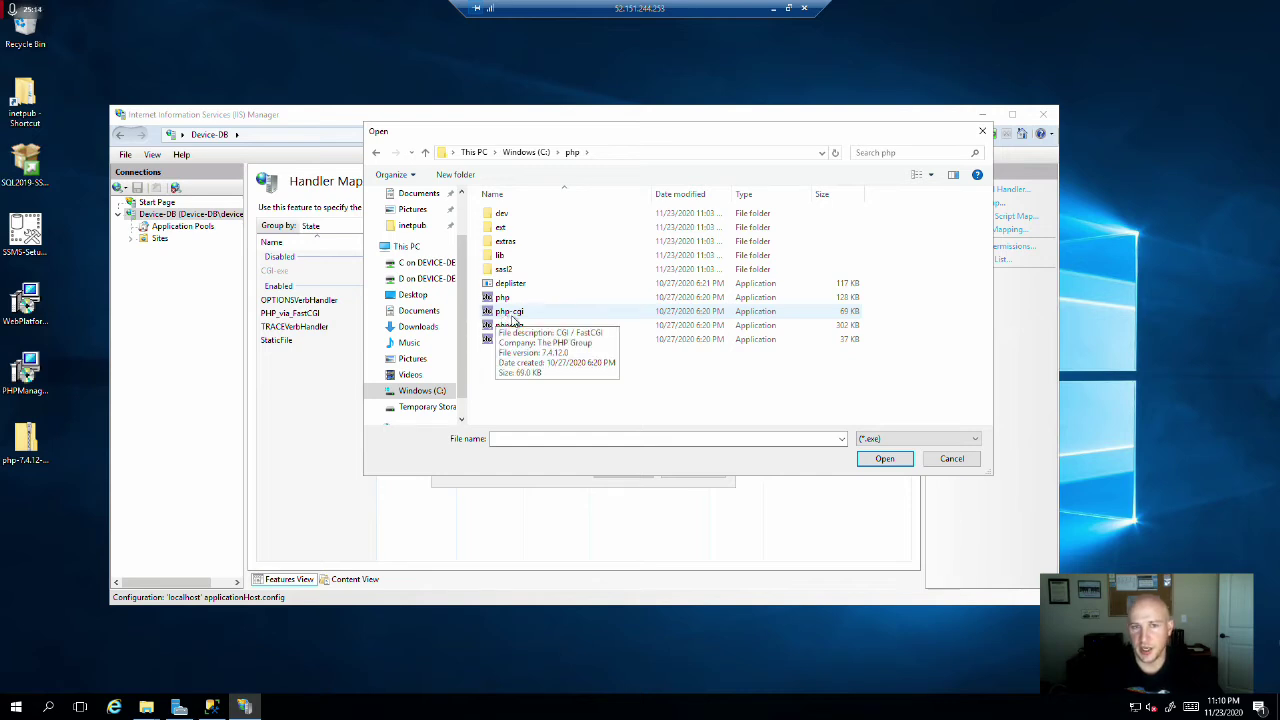
{"action": "left_click", "coordinate": [512, 318]}
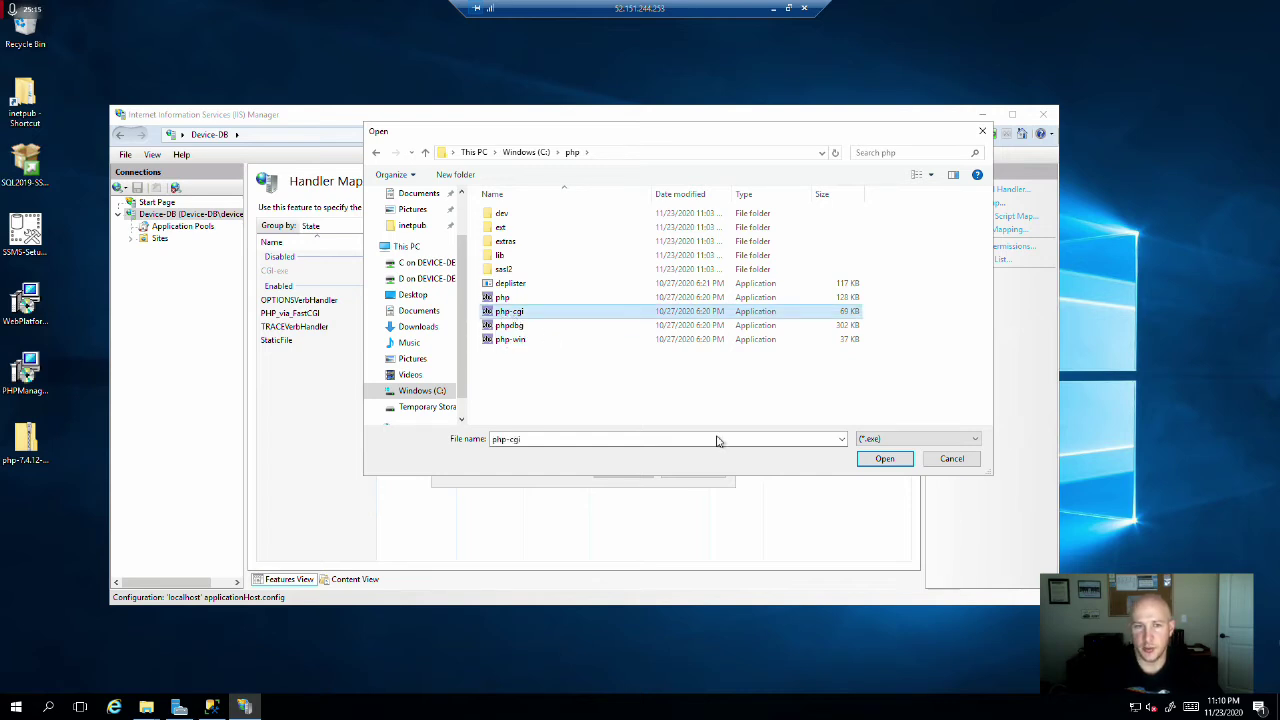
{"action": "left_click", "coordinate": [879, 460]}
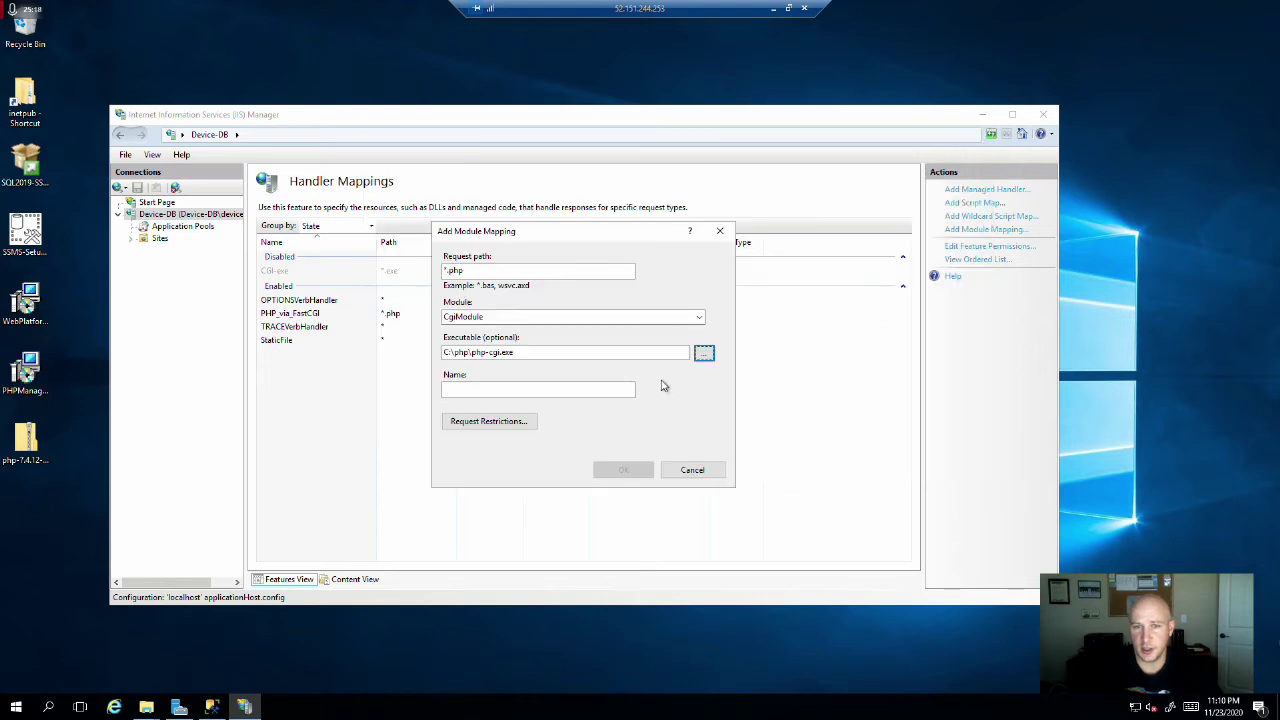
- Name the module mapping PHP_FastCGI, add it, and allow its extension in the ISAPI and CGI Restrictions list
{"action": "left_click", "coordinate": [464, 388]}
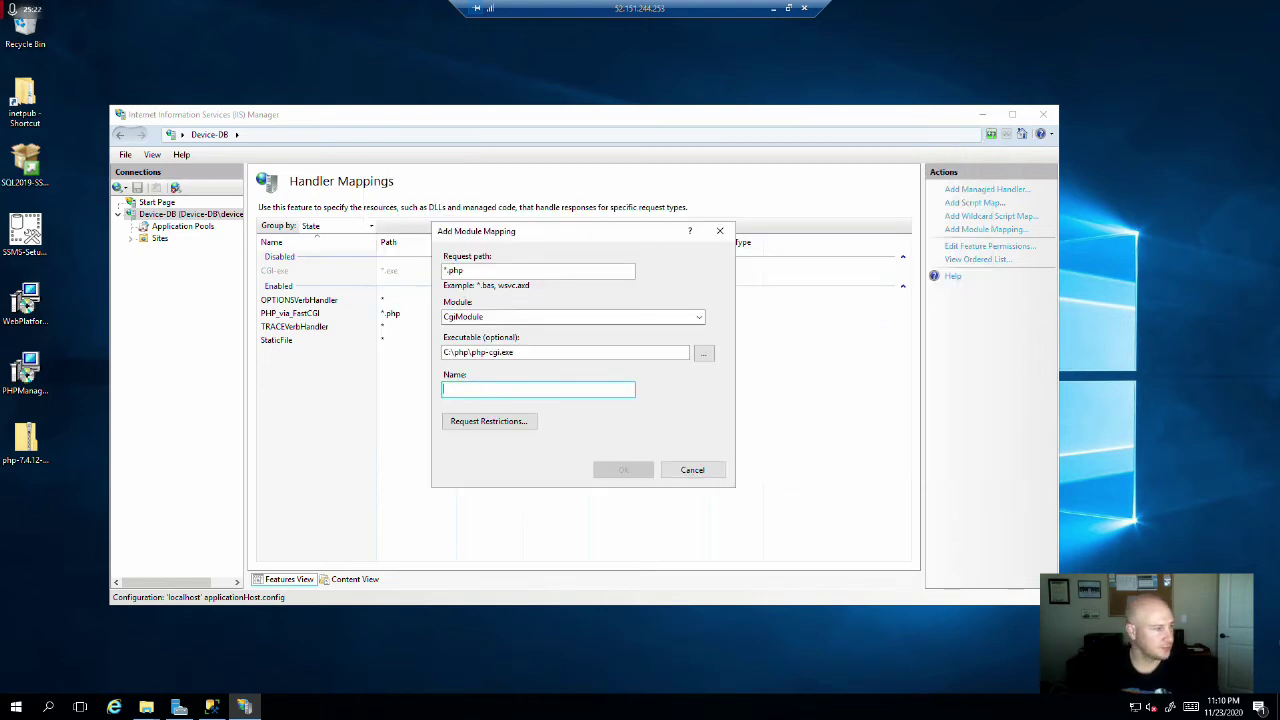
{"action": "type", "text": "PHP"}
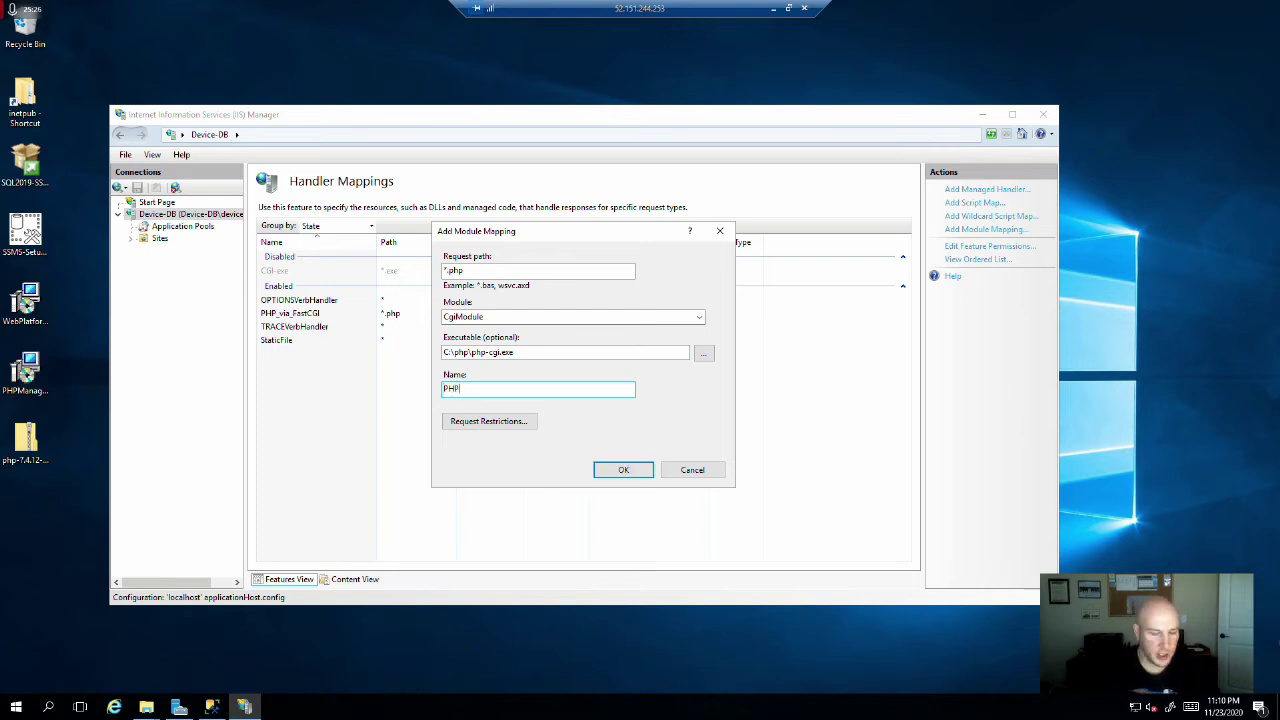
{"action": "type", "text": "_Fast"}
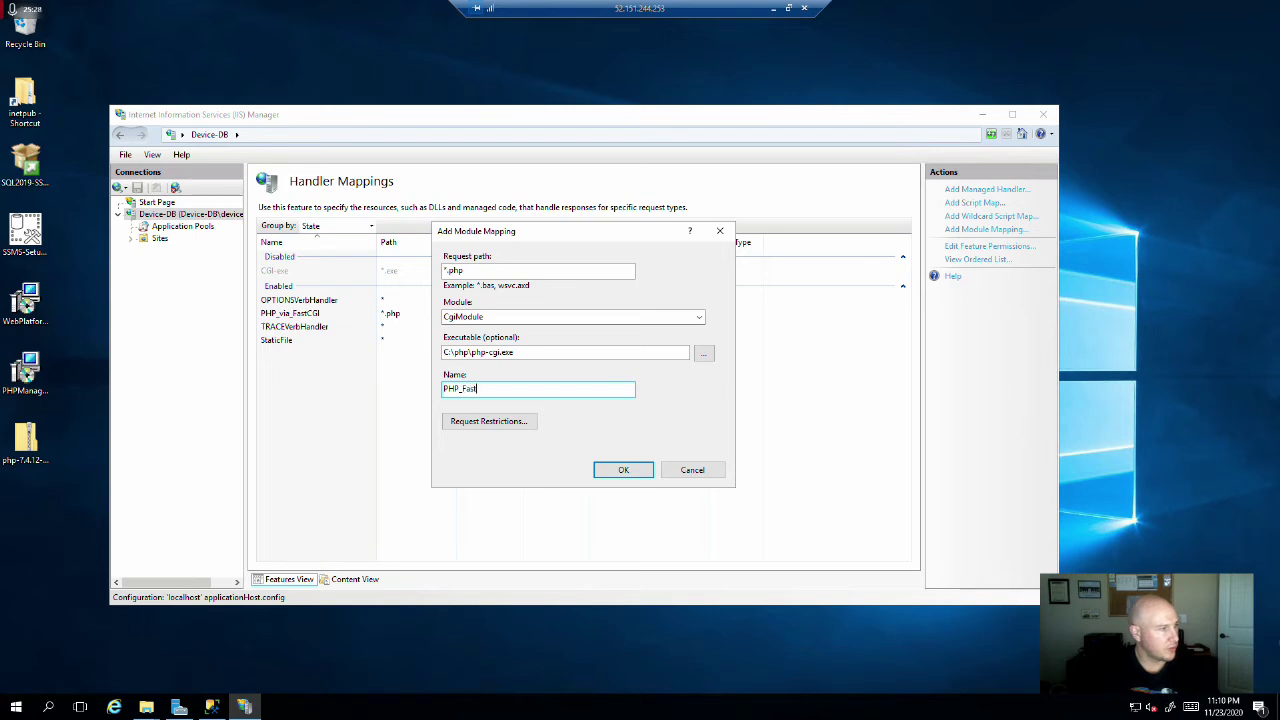
{"action": "type", "text": "CGI"}
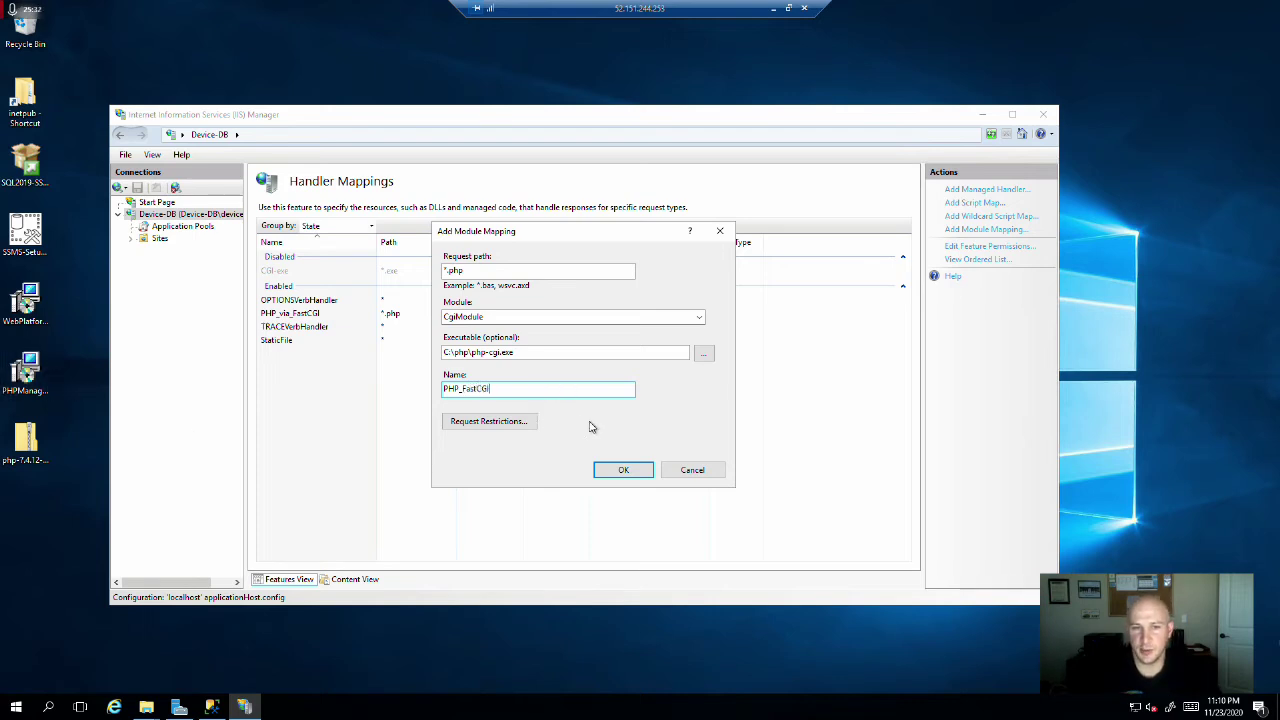
{"action": "left_click", "coordinate": [620, 464]}
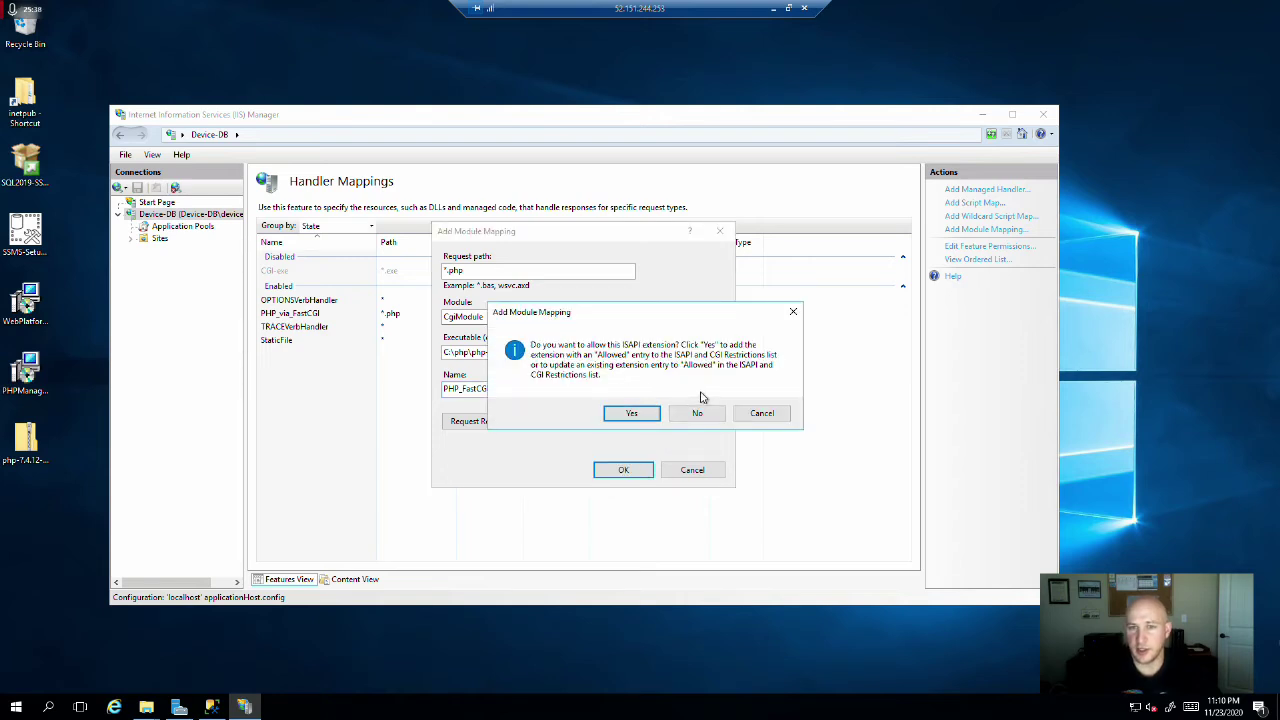
{"action": "left_click", "coordinate": [648, 413]}
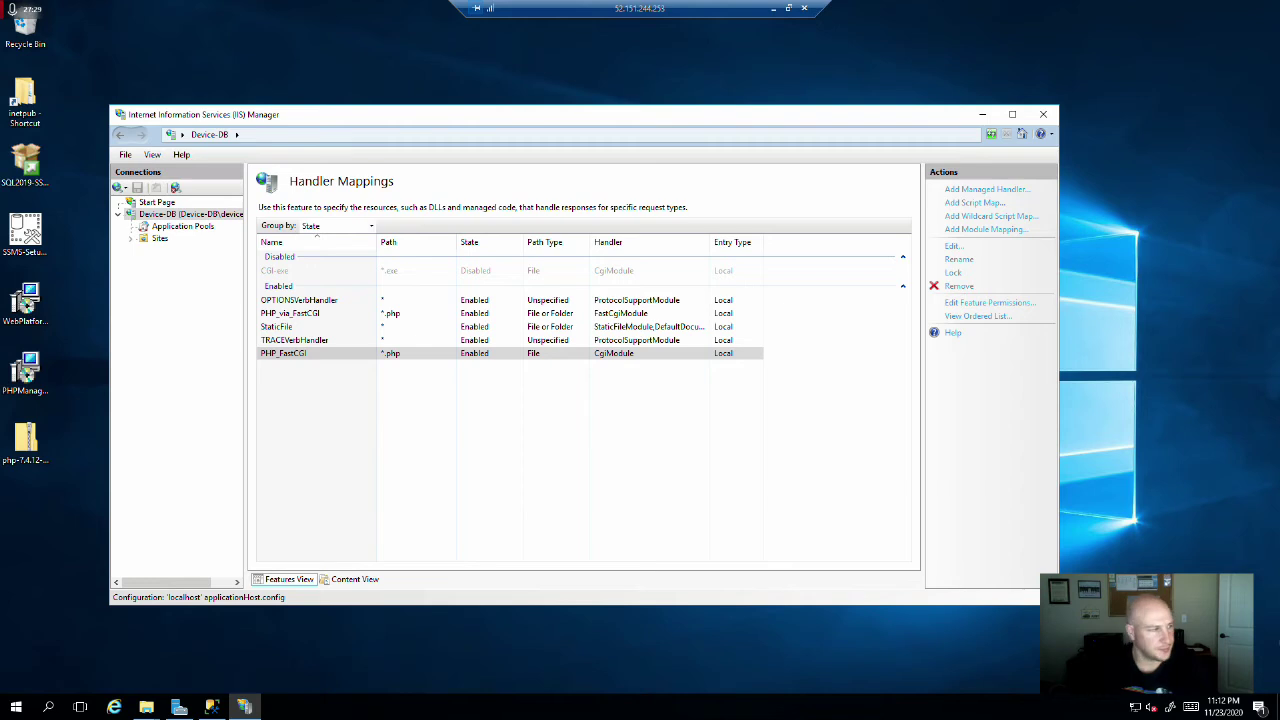
- Return to the Device-DB home and open the server's Default Document list
{"action": "left_click", "coordinate": [608, 252]}
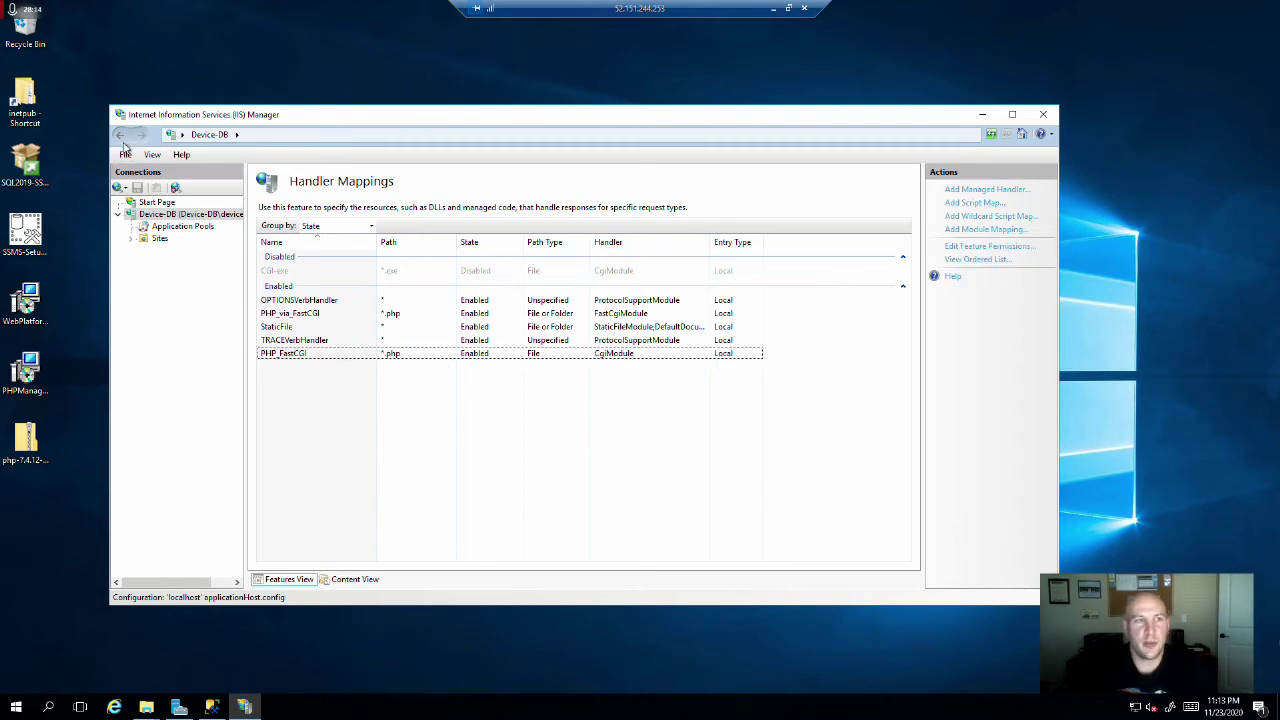
{"action": "left_click", "coordinate": [120, 135]}
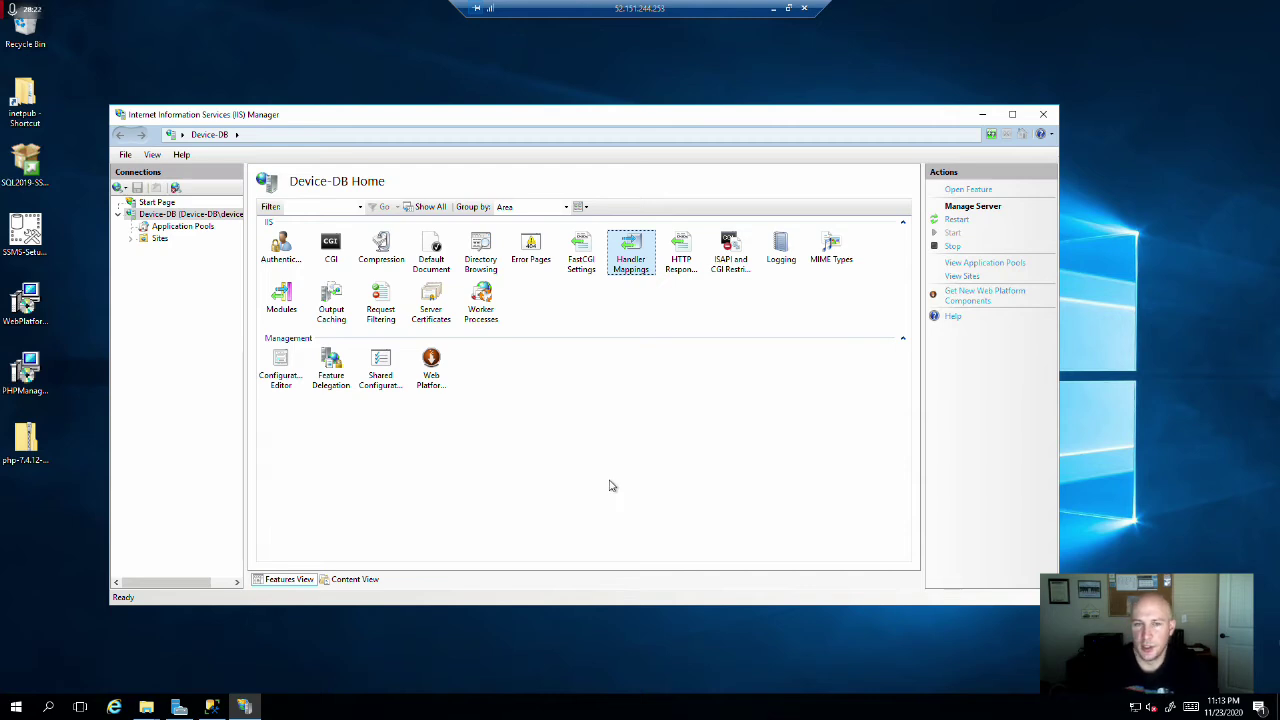
{"action": "double_click", "coordinate": [434, 249]}
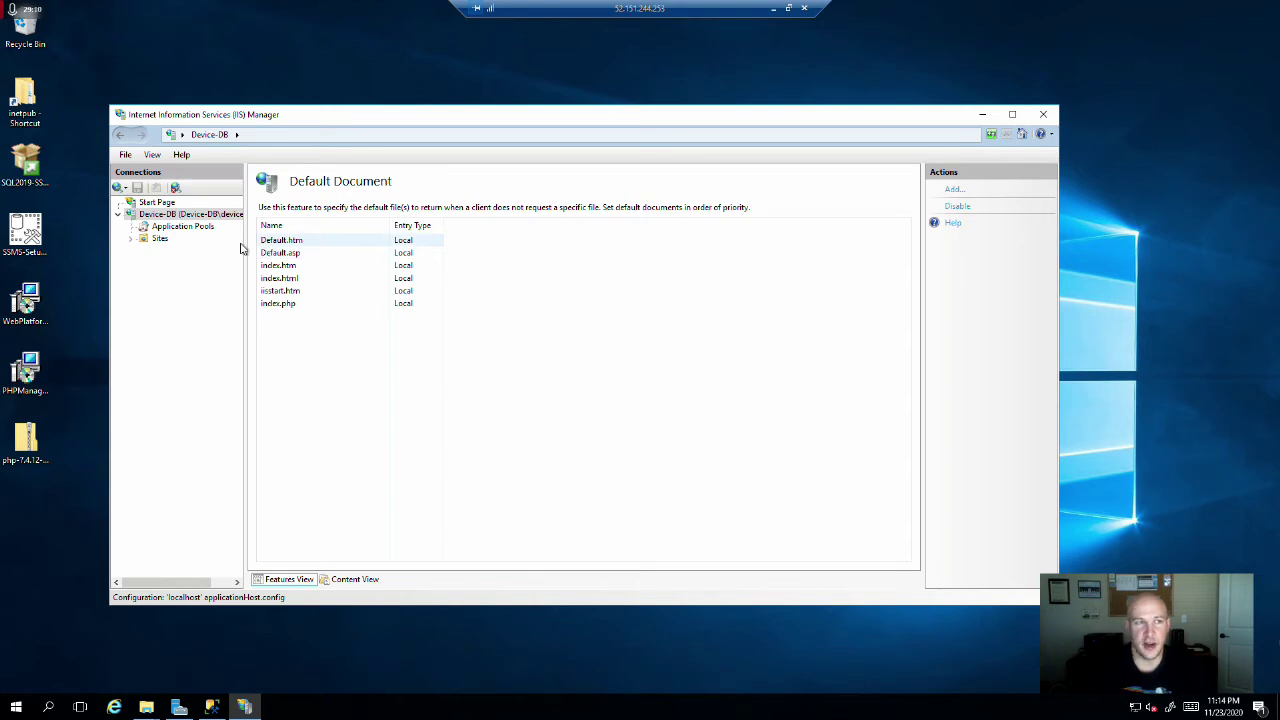
- Open the wwwroot folder inside inetpub and turn on the display of file name extensions
{"action": "double_click", "coordinate": [27, 94]}
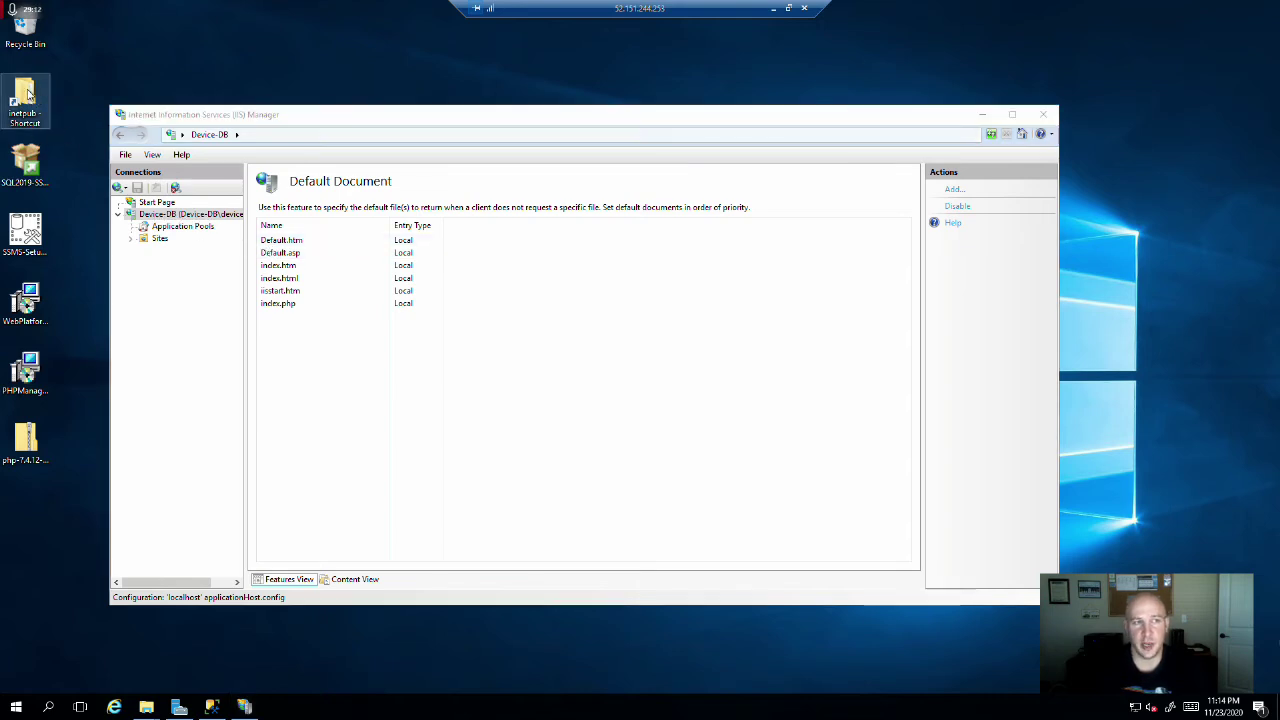
{"action": "left_click_drag", "start_coordinate": [512, 182], "coordinate": [709, 134]}
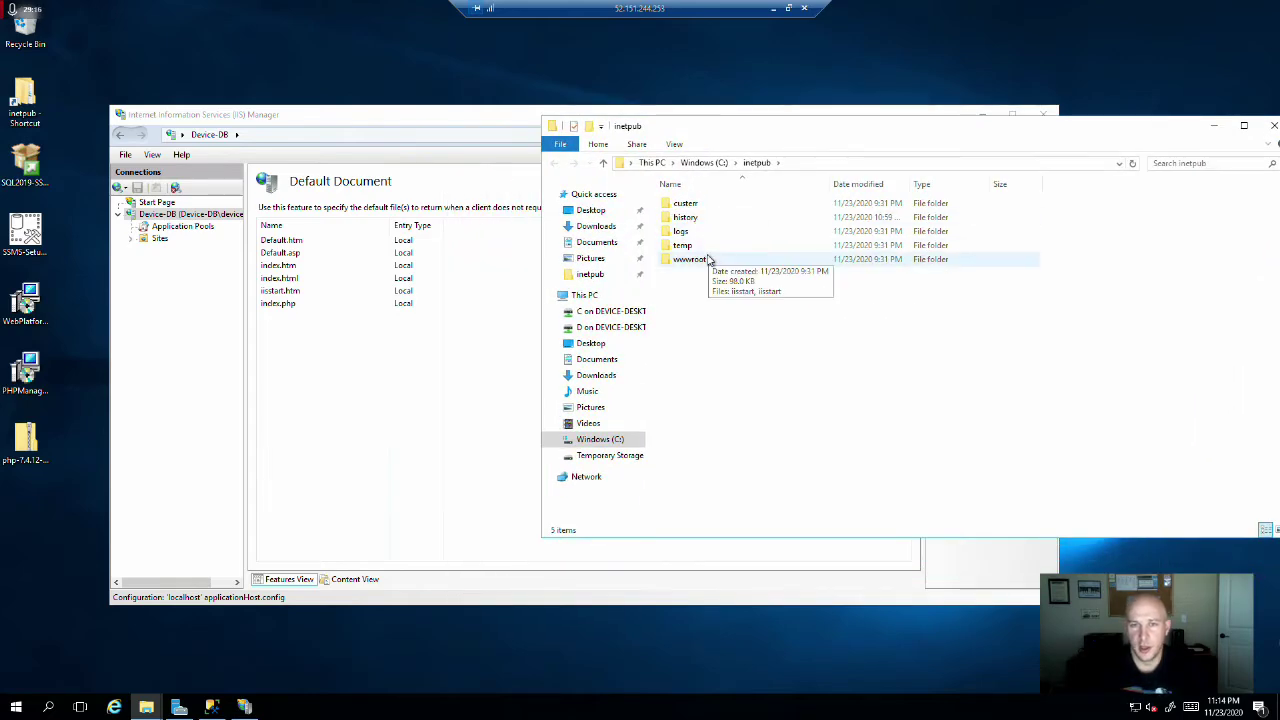
{"action": "double_click", "coordinate": [700, 260]}
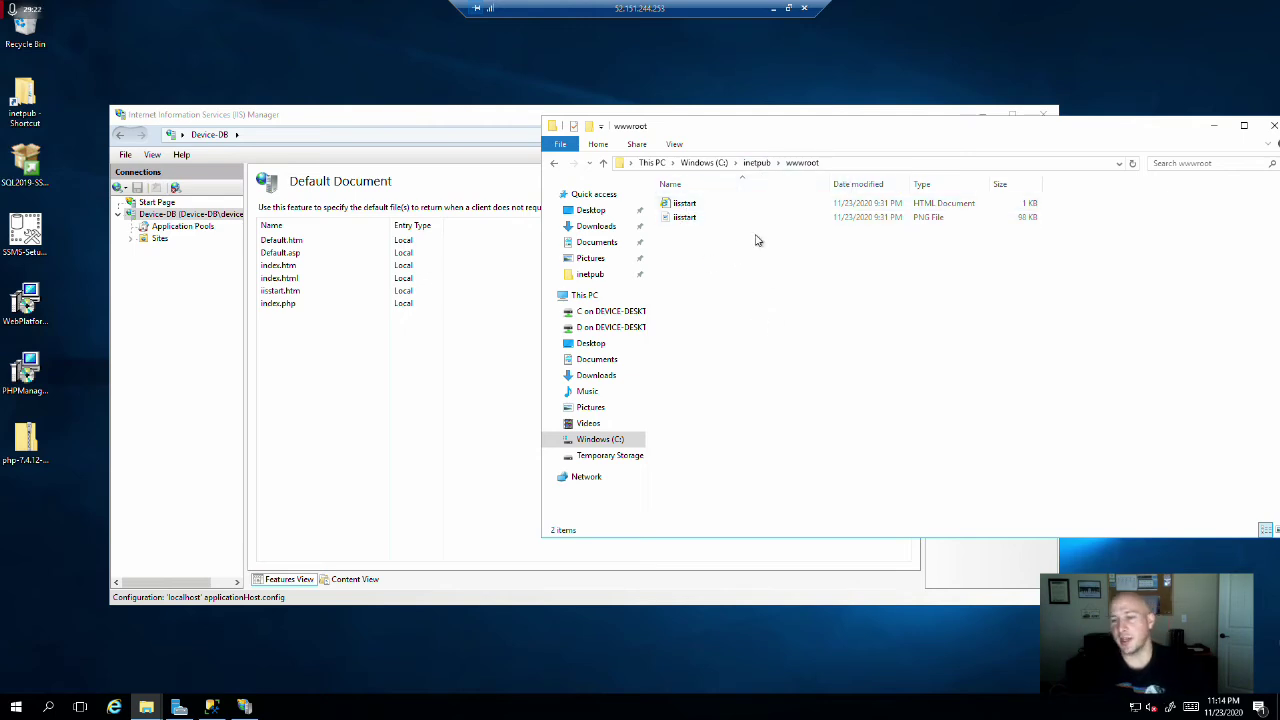
{"action": "left_click", "coordinate": [677, 147]}
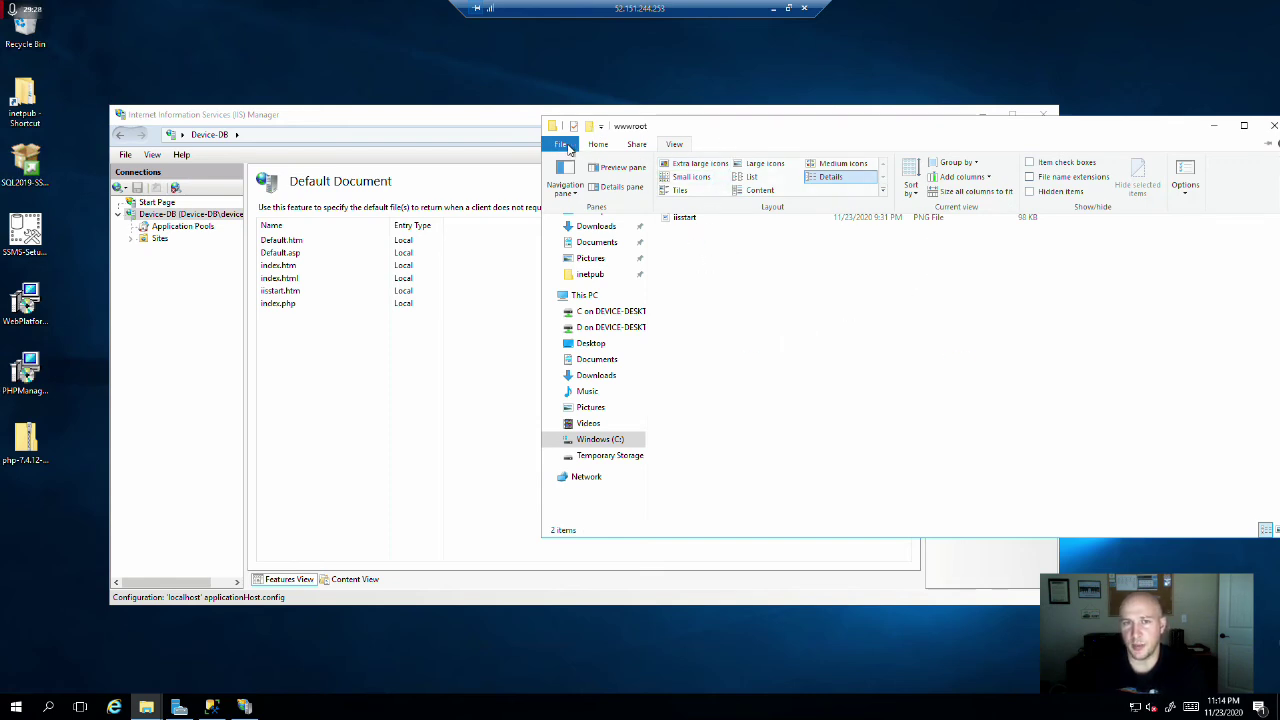
{"action": "left_click", "coordinate": [1033, 183]}
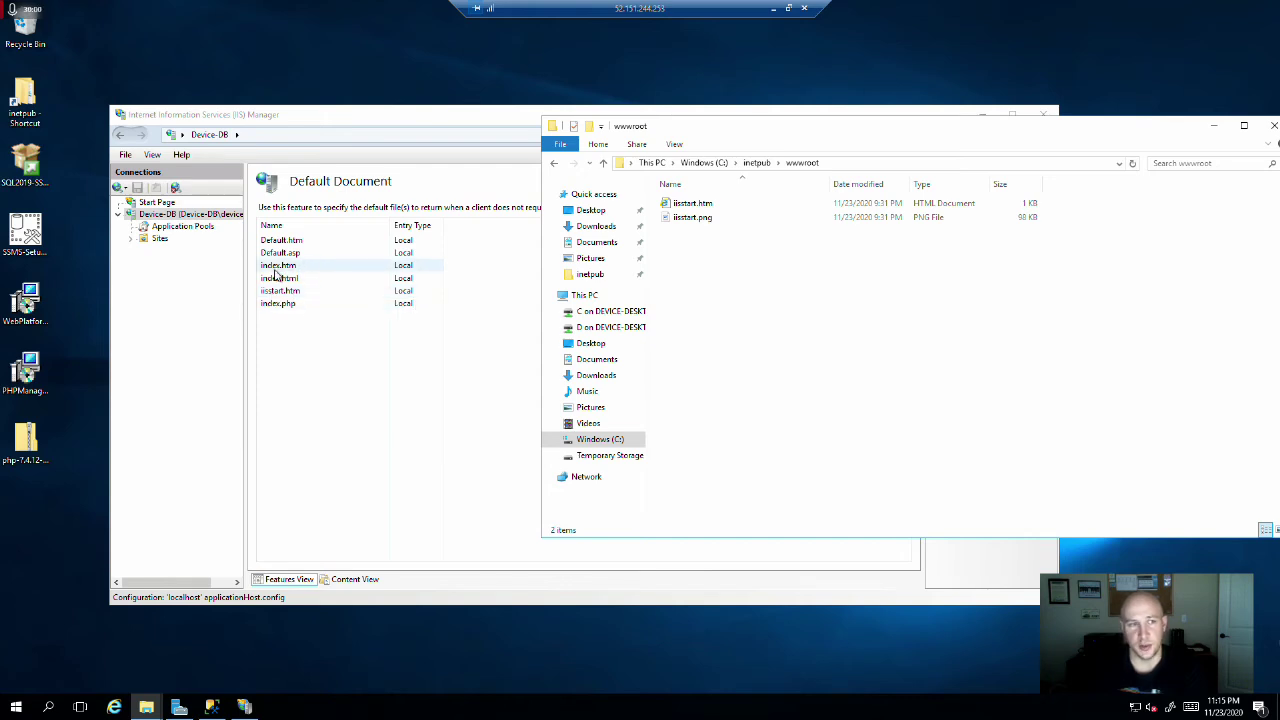
- Create a new text document in wwwroot and name it index.html, accepting the extension change
{"action": "right_click", "coordinate": [3, 520]}
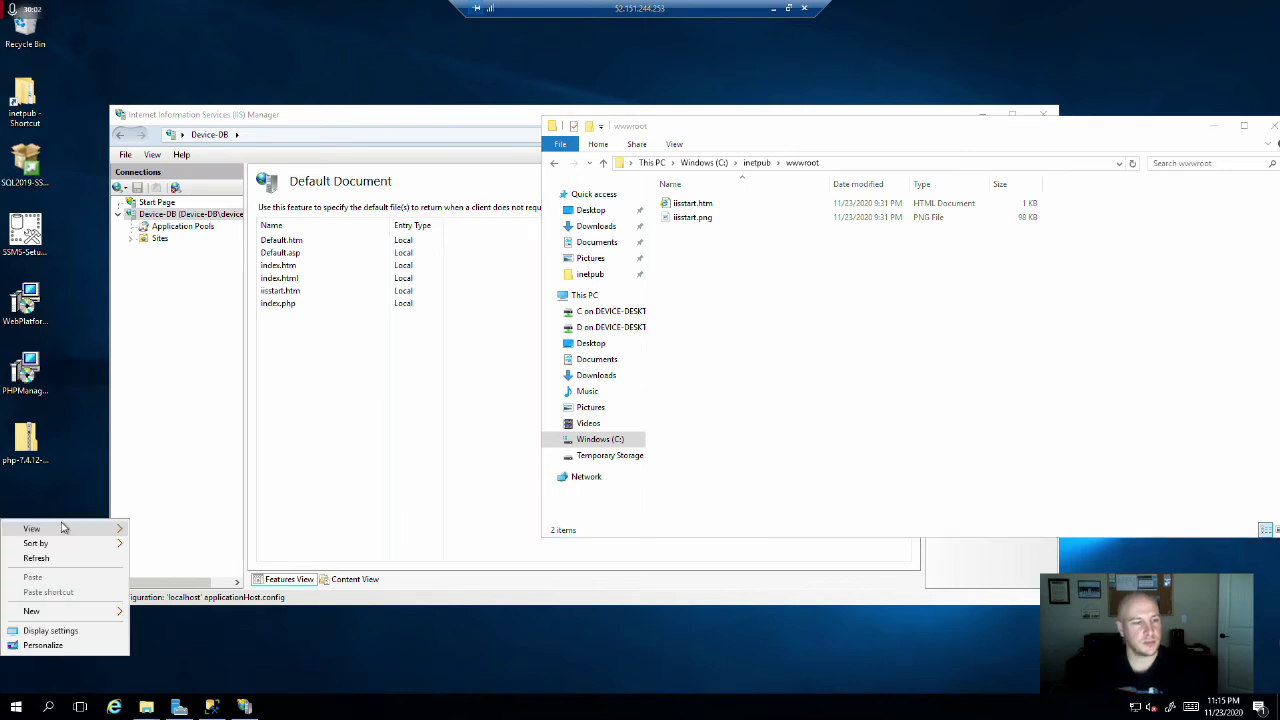
{"action": "mouse_move", "coordinate": [38, 613]}
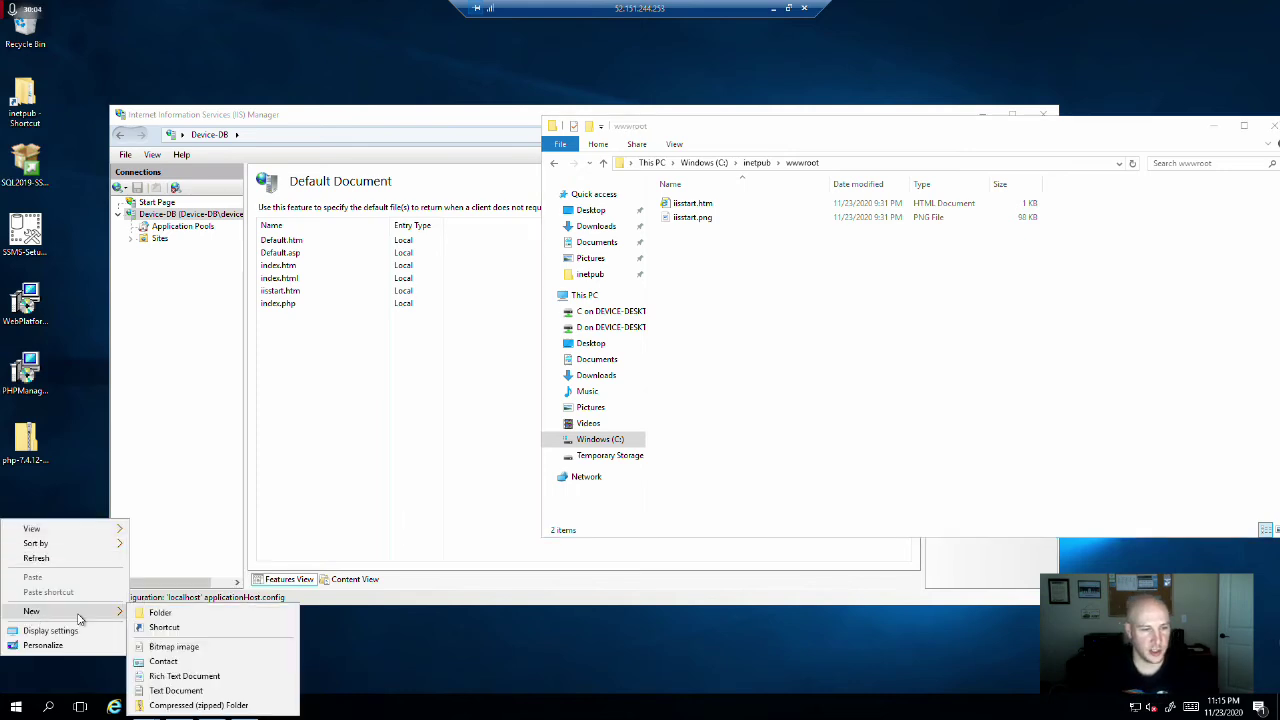
{"action": "right_click", "coordinate": [760, 300]}
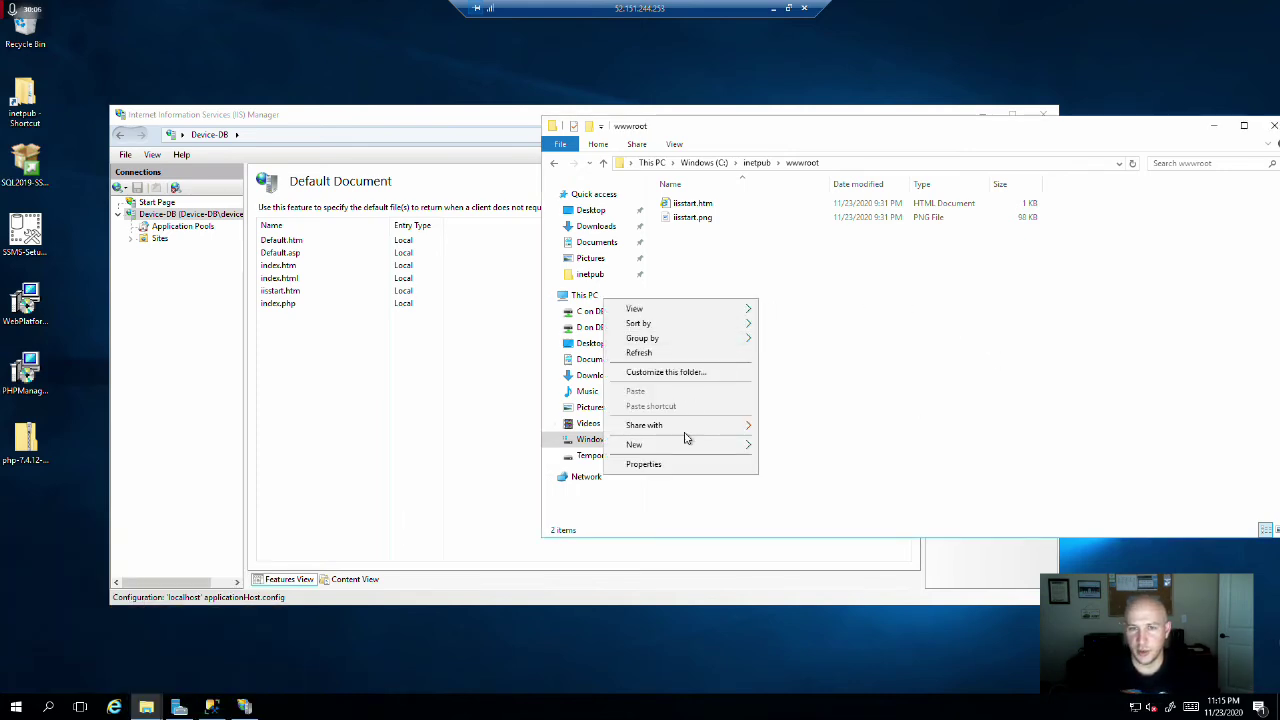
{"action": "mouse_move", "coordinate": [686, 449]}
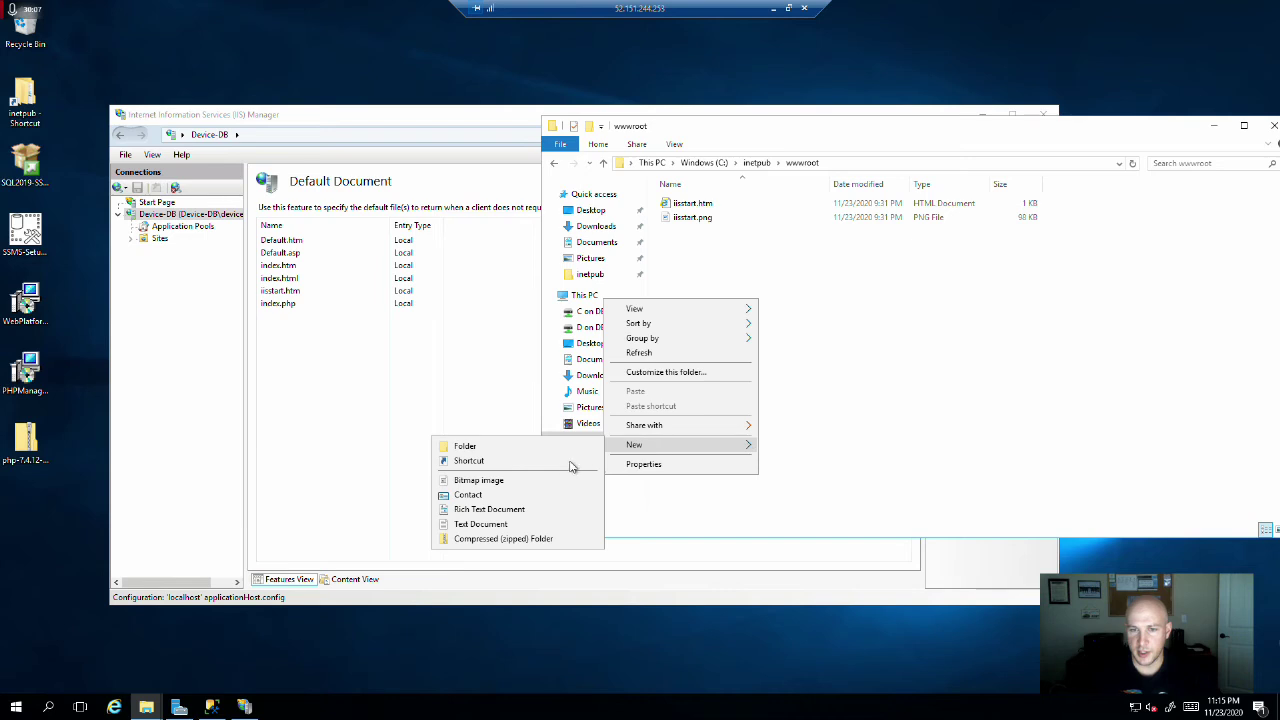
{"action": "left_click", "coordinate": [489, 526]}
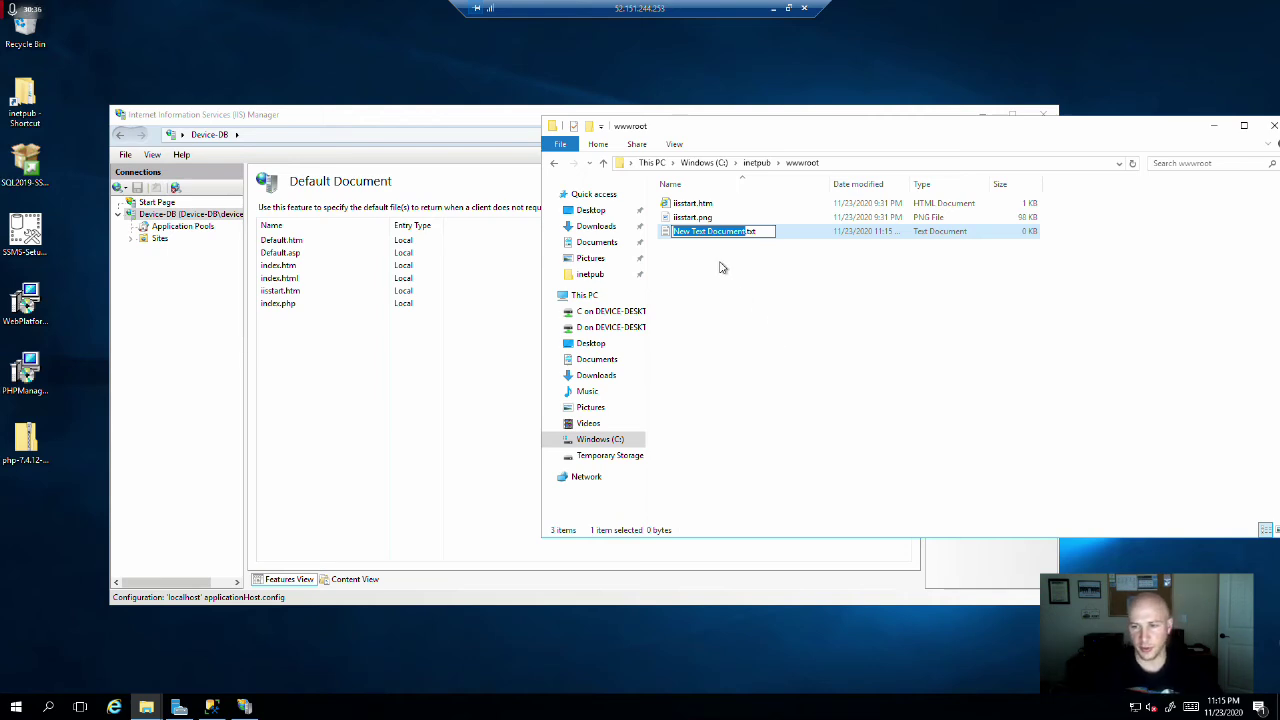
{"action": "type", "text": "index.t"}
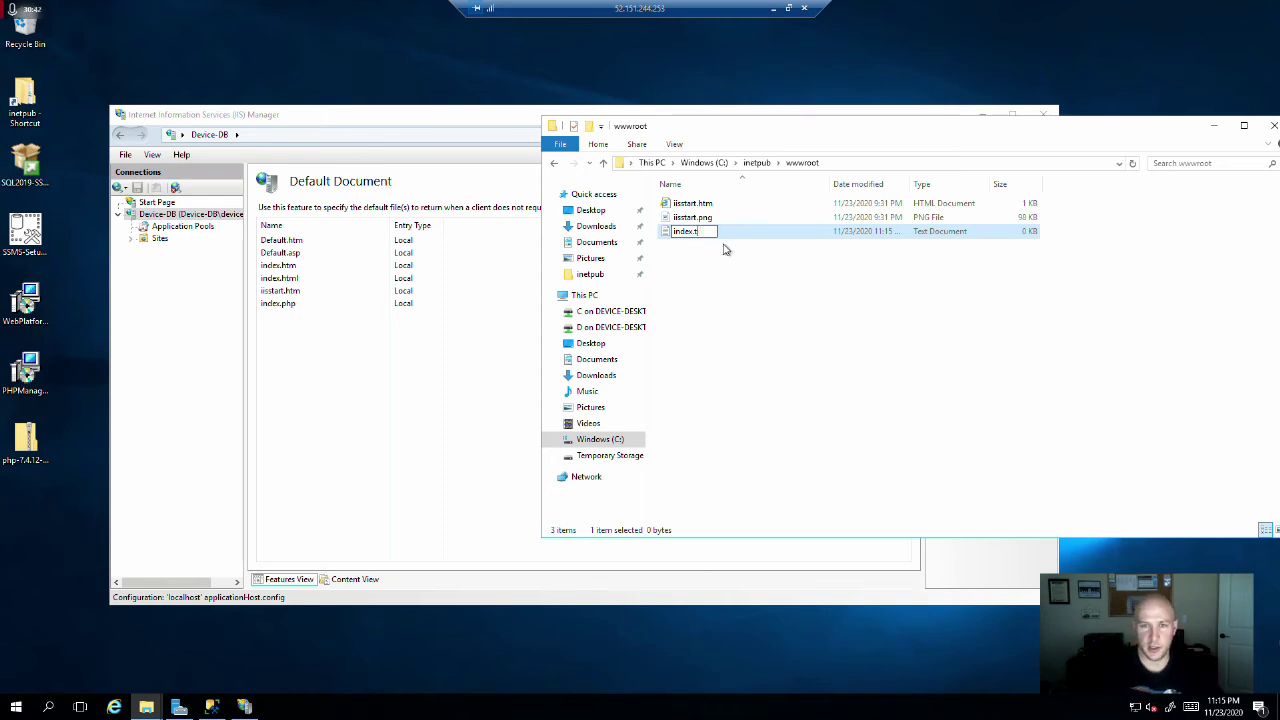
{"action": "type", "text": "html"}
{"action": "key", "text": "Return"}
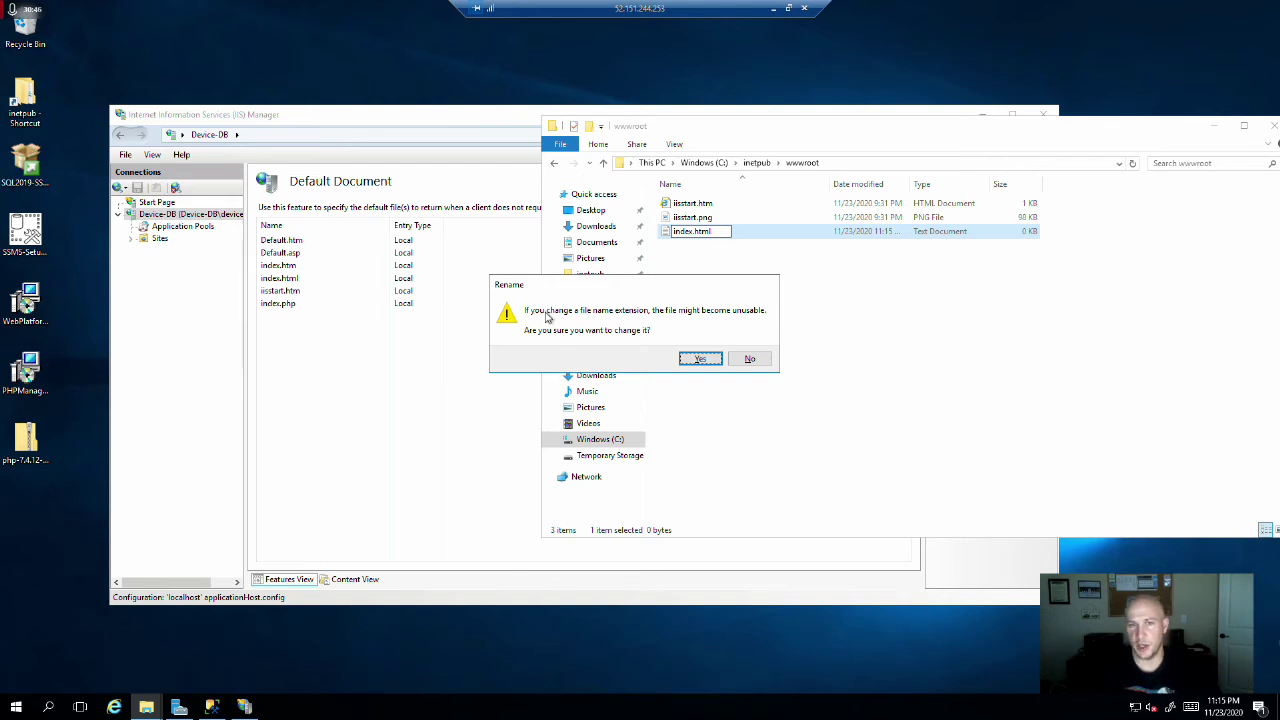
{"action": "left_click", "coordinate": [700, 358]}
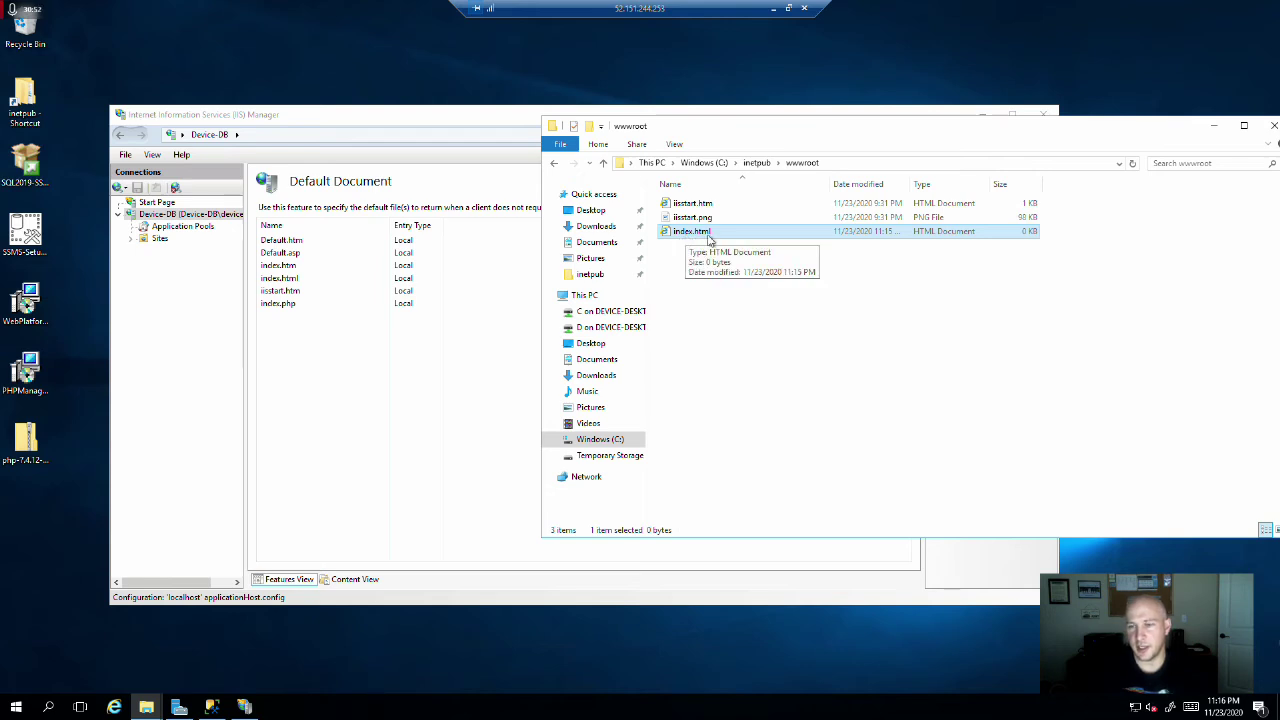
- Open index.html with Notepad, leaving Notepad set as the app always used for .html files
{"action": "right_click", "coordinate": [688, 237]}
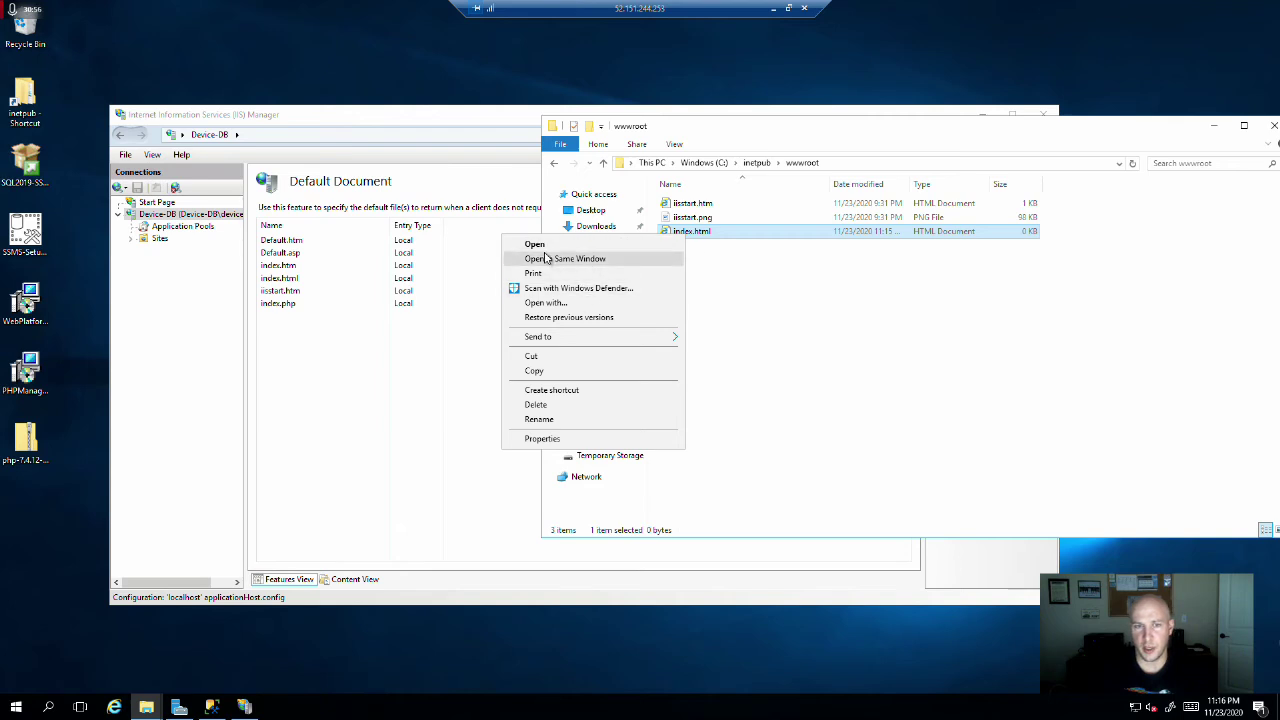
{"action": "left_click", "coordinate": [555, 303]}
{"action": "left_click", "coordinate": [565, 270]}
{"action": "left_click", "coordinate": [596, 279]}
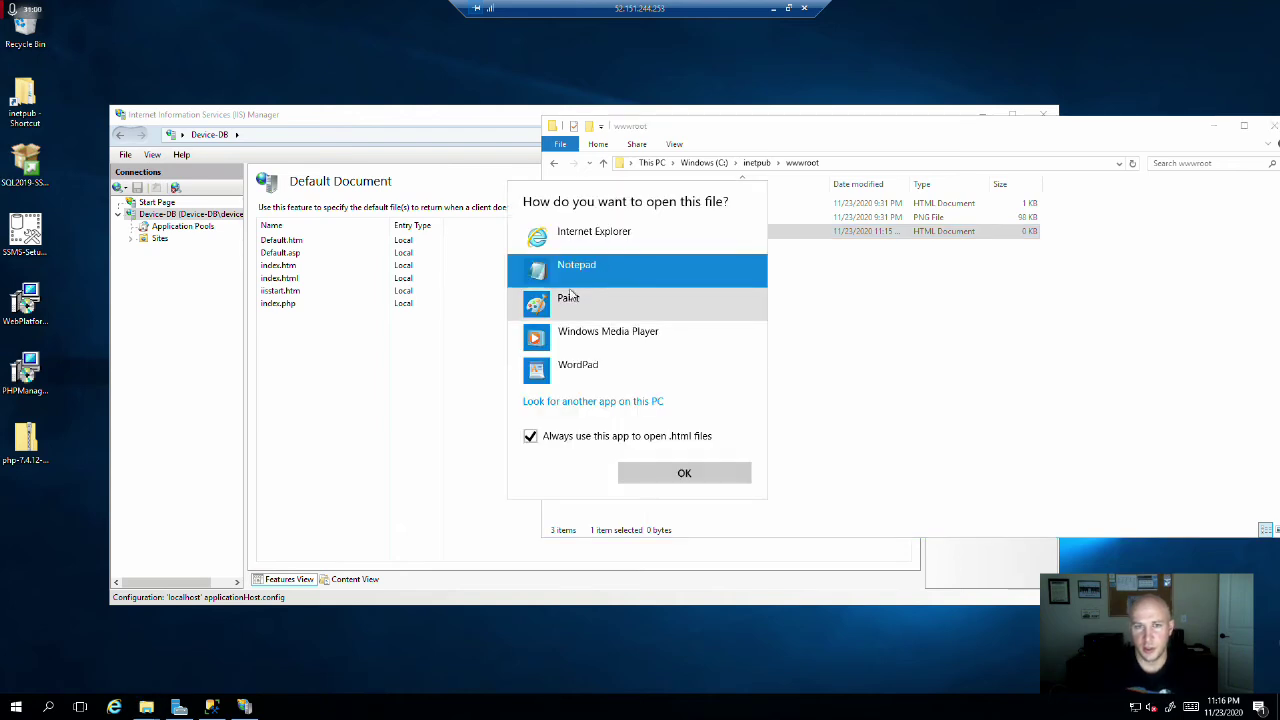
{"action": "left_click", "coordinate": [683, 472]}
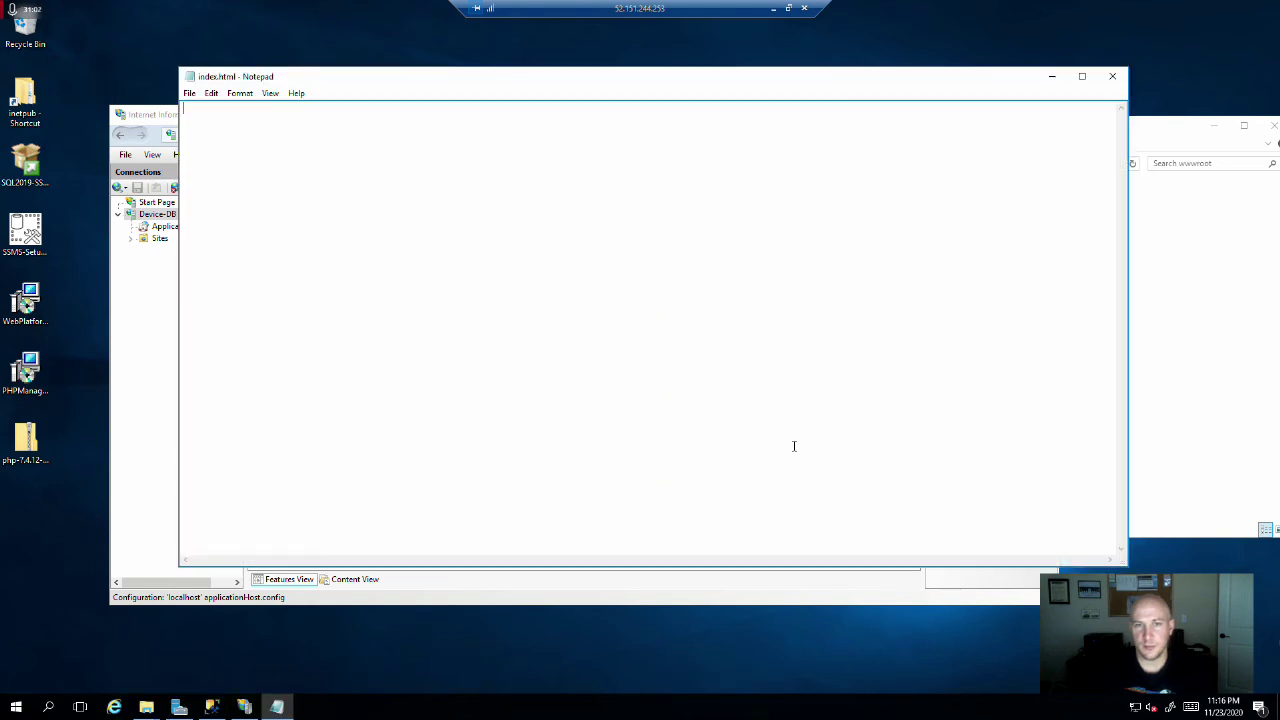
- Write "Hello World!" in index.html, save the file and close it
{"action": "left_click_drag", "start_coordinate": [447, 84], "coordinate": [499, 170]}
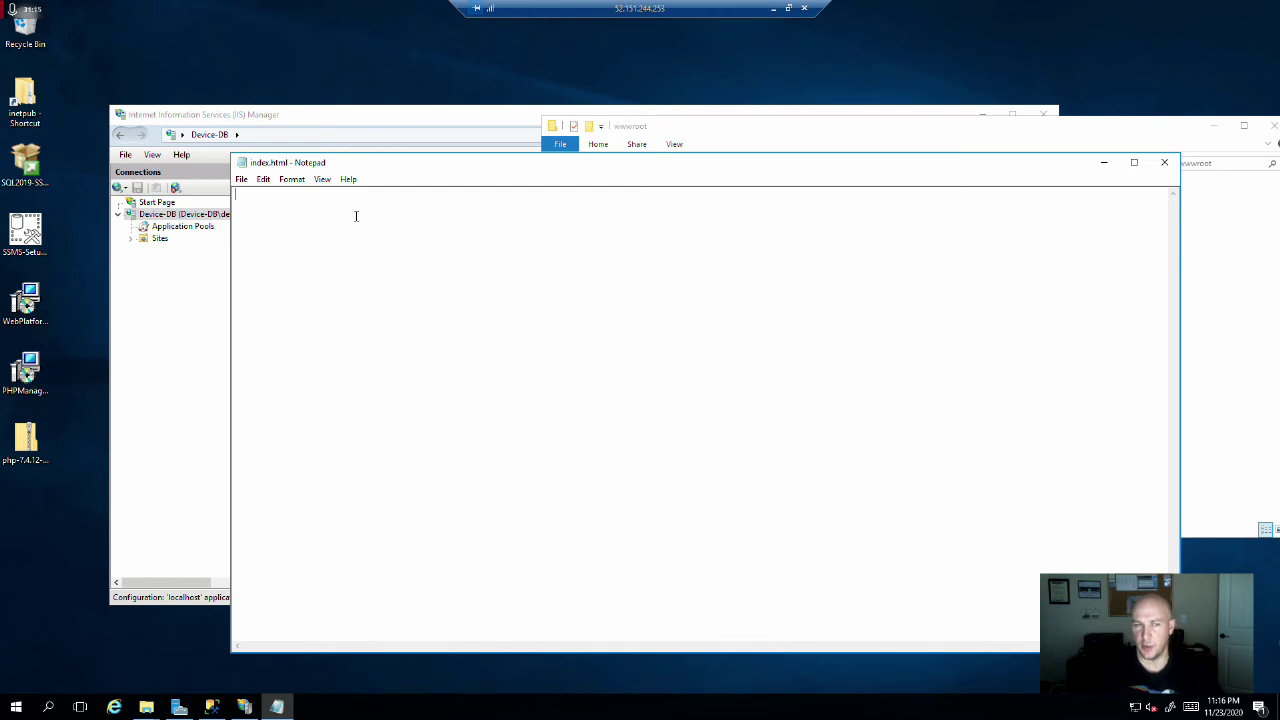
{"action": "type", "text": "H"}
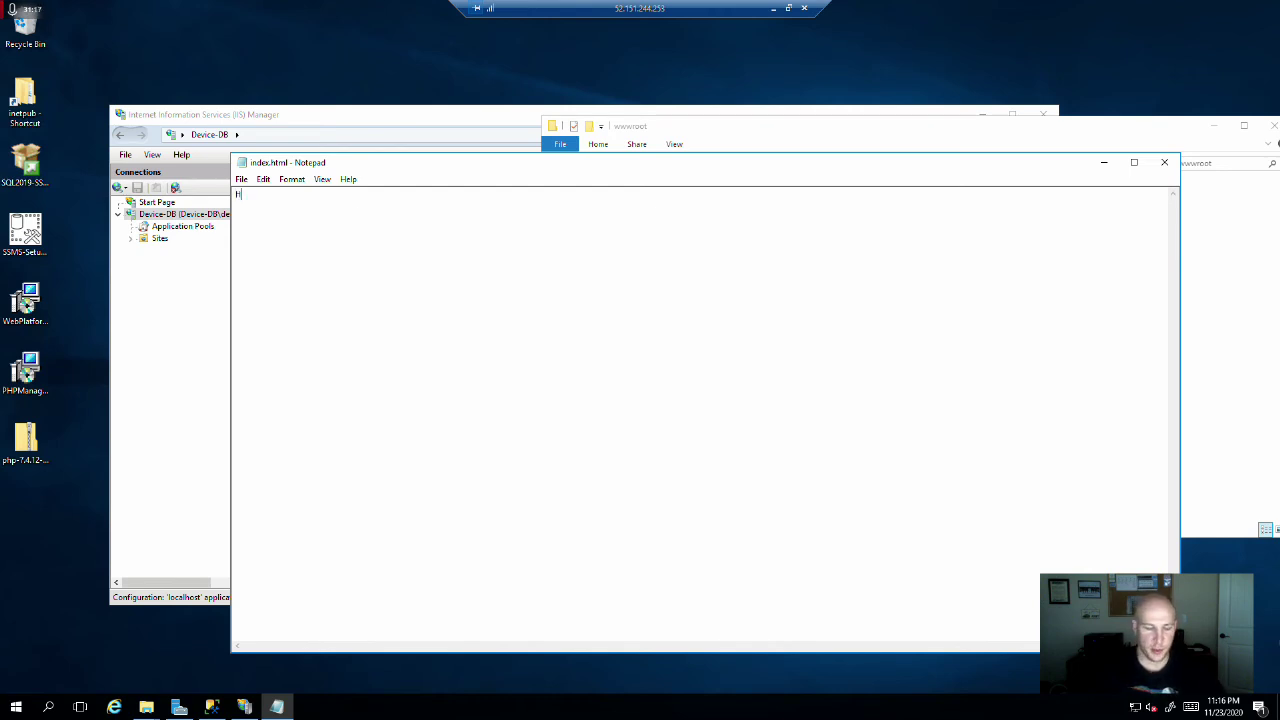
{"action": "type", "text": "ello "}
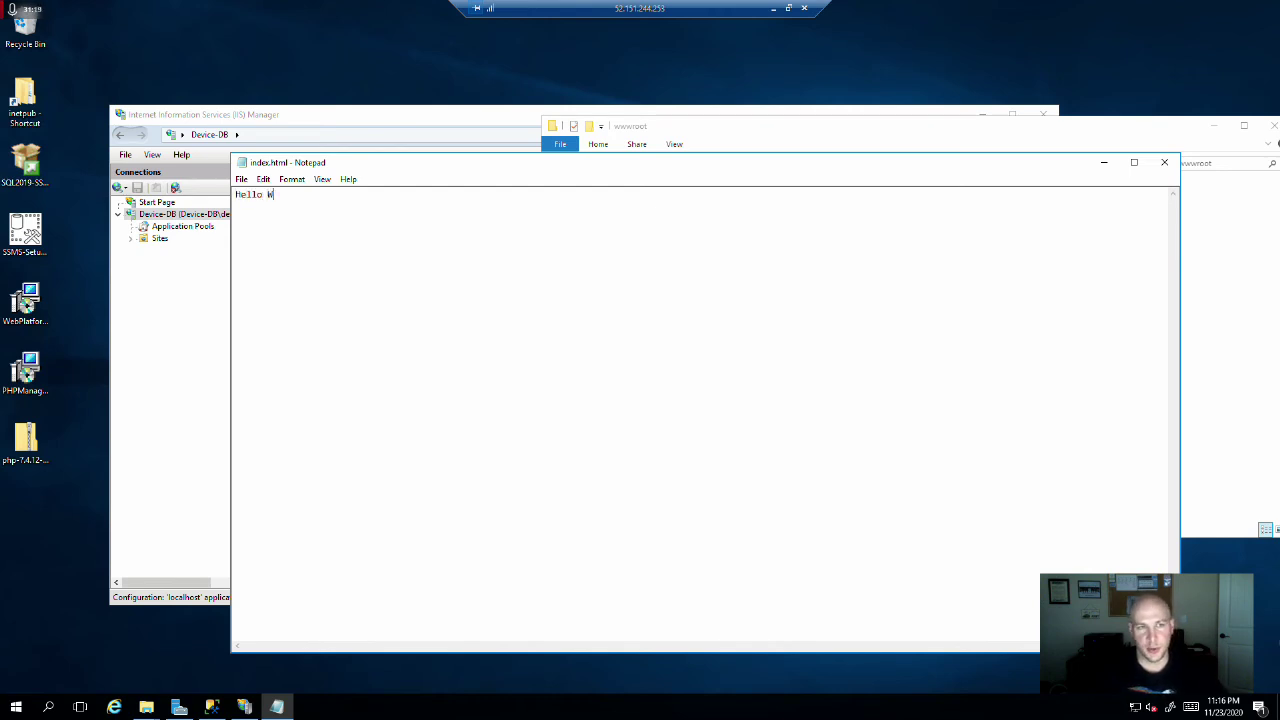
{"action": "type", "text": "World!"}
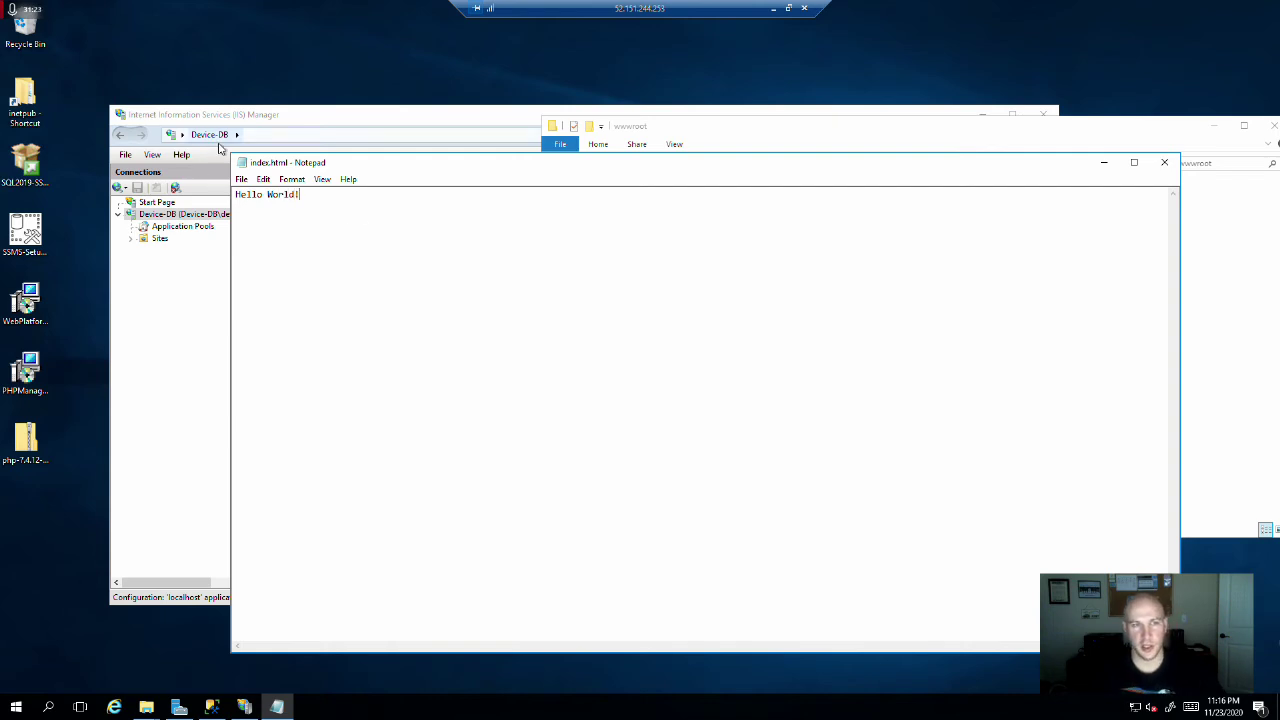
{"action": "left_click", "coordinate": [241, 179]}
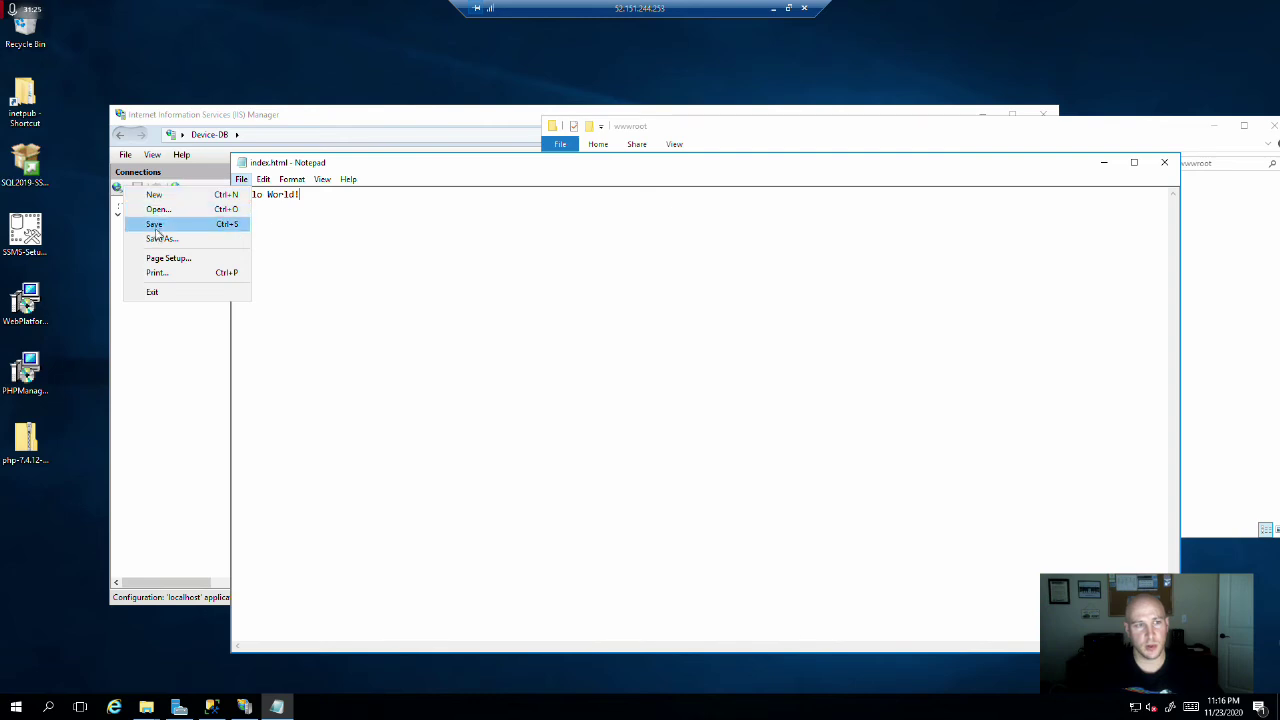
{"action": "left_click", "coordinate": [217, 224]}
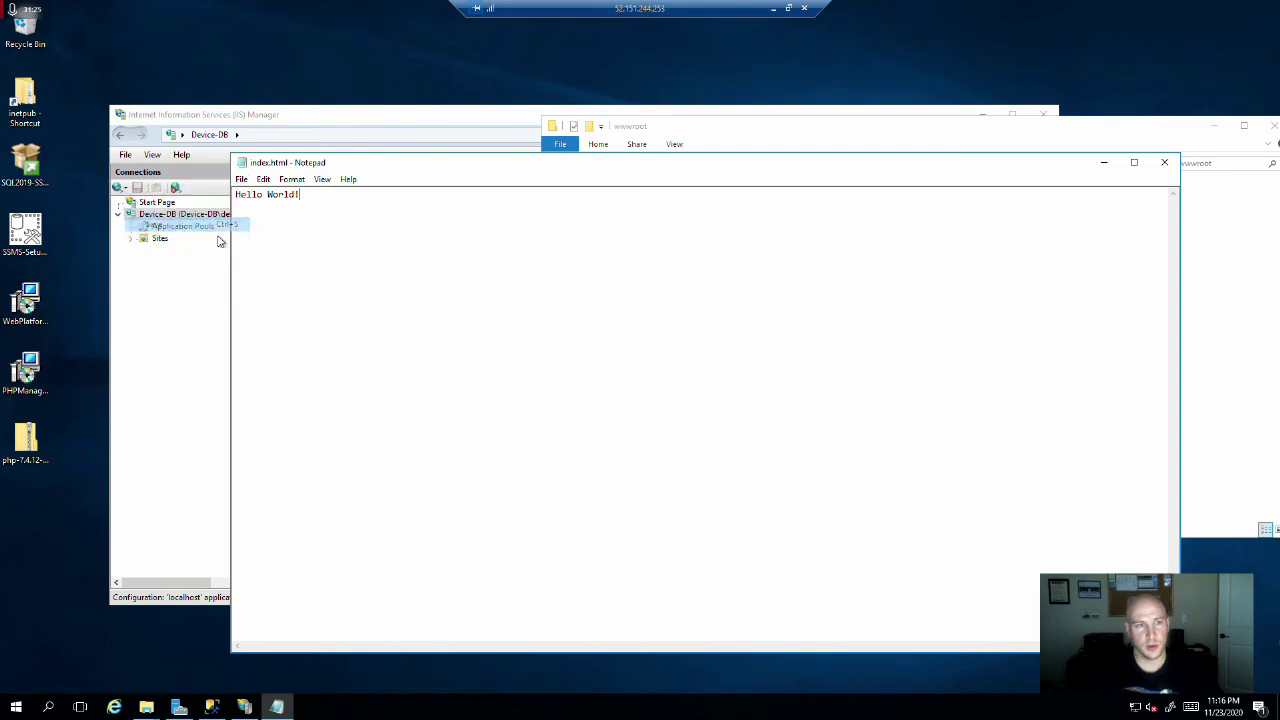
{"action": "left_click", "coordinate": [1166, 166]}
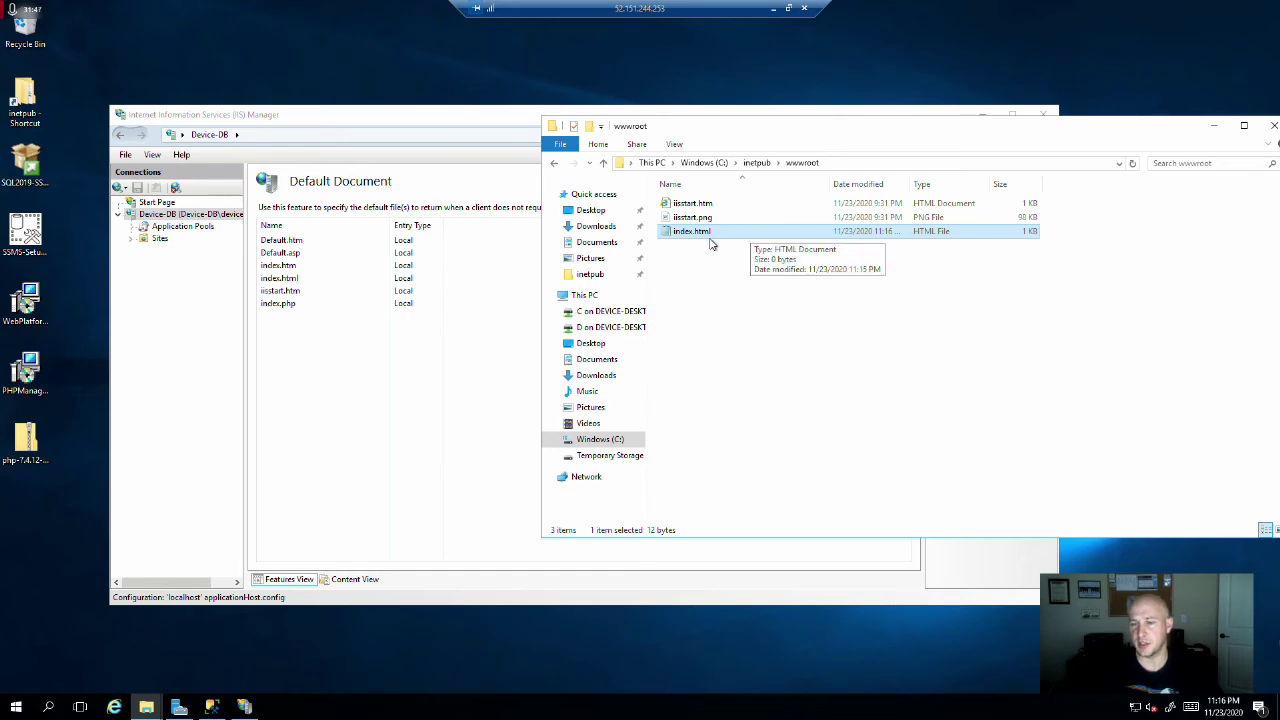
{"action": "left_click", "coordinate": [114, 707]}
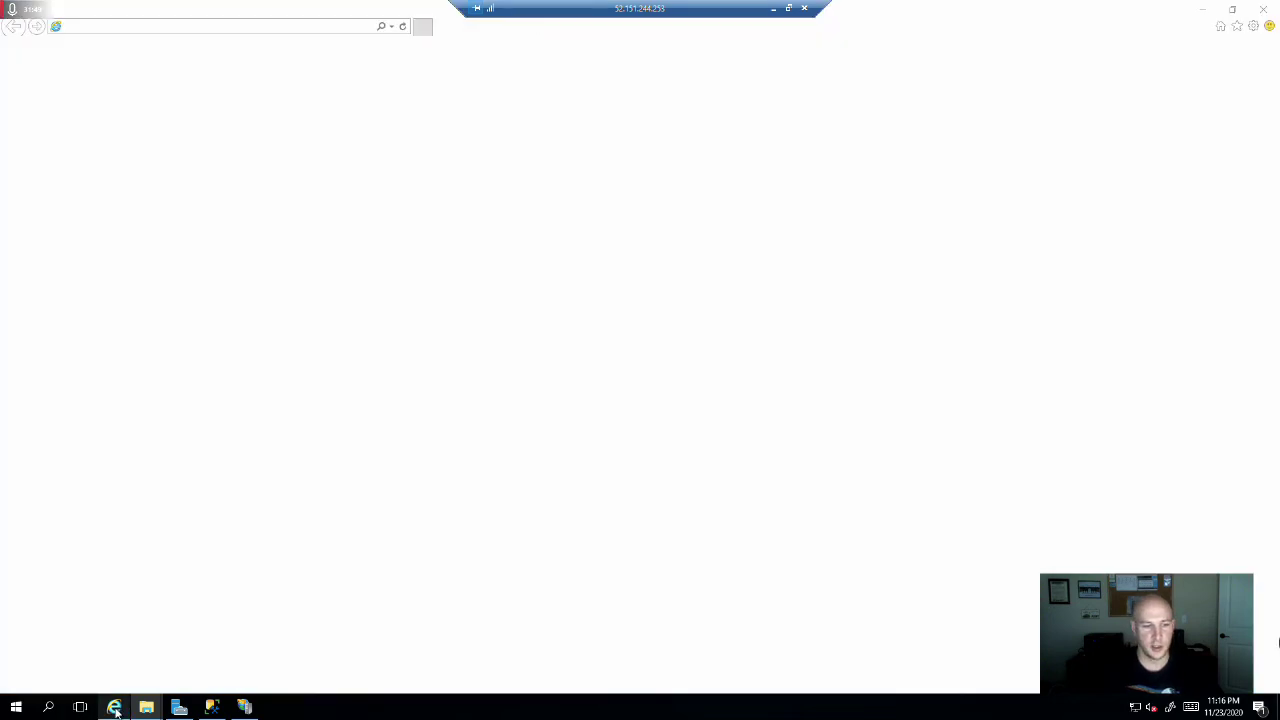
{"action": "left_click", "coordinate": [1232, 9]}
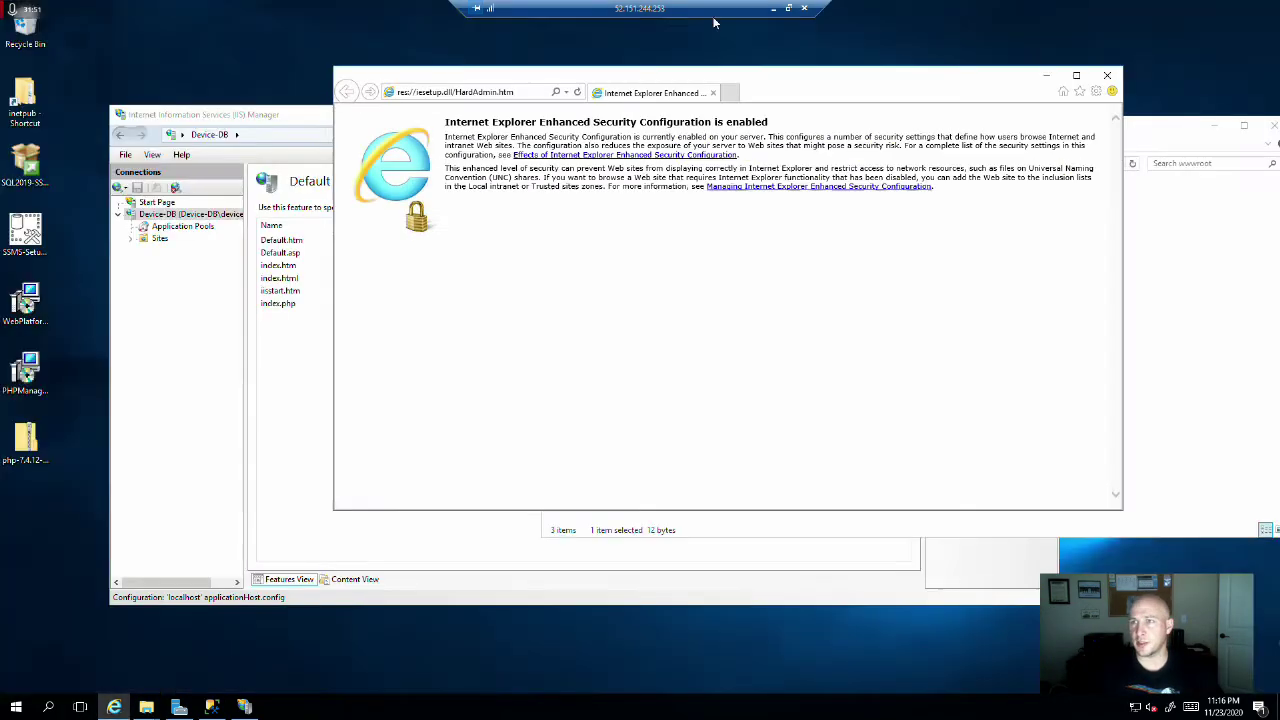
{"action": "left_click", "coordinate": [483, 91]}
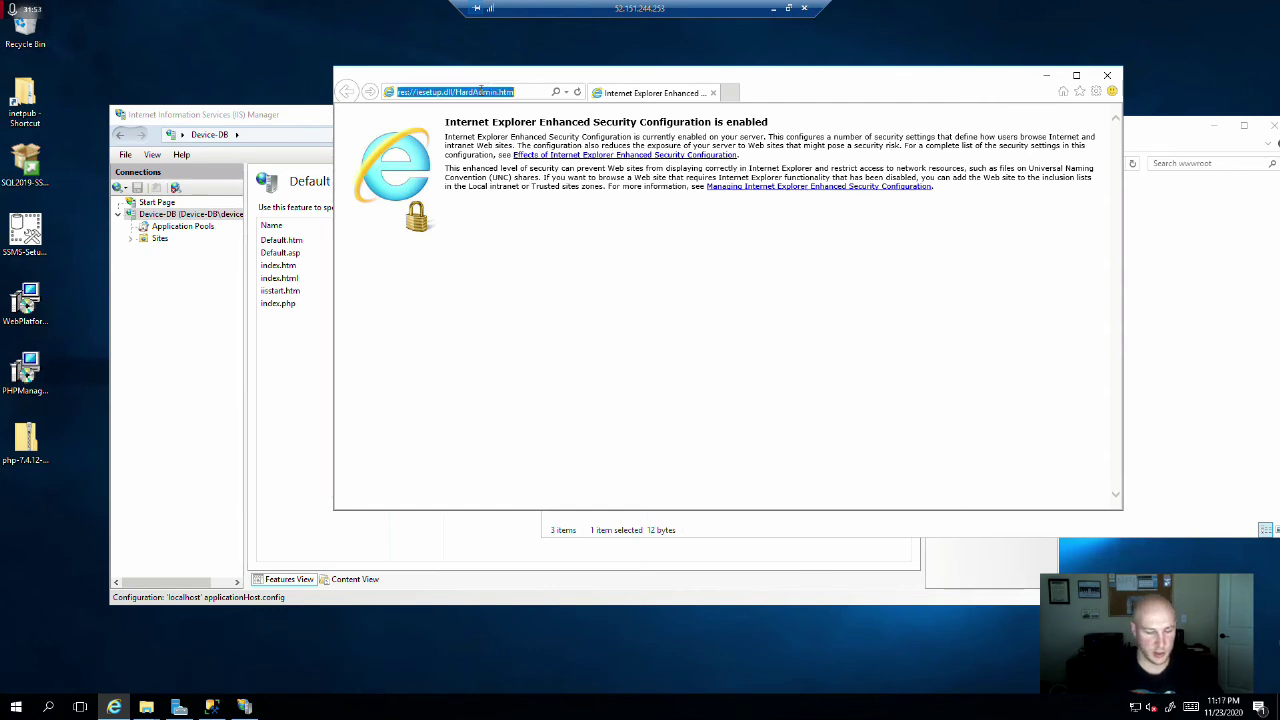
{"action": "type", "text": "http:/"}
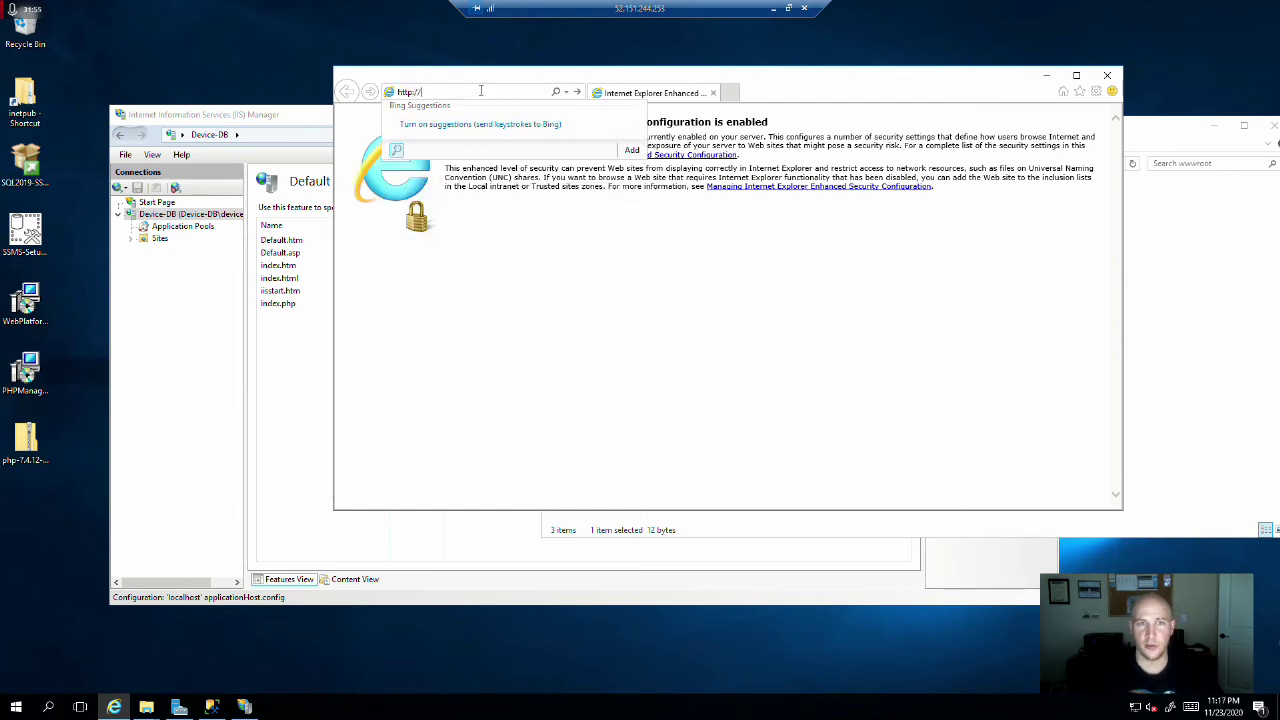
{"action": "type", "text": "/locla"}
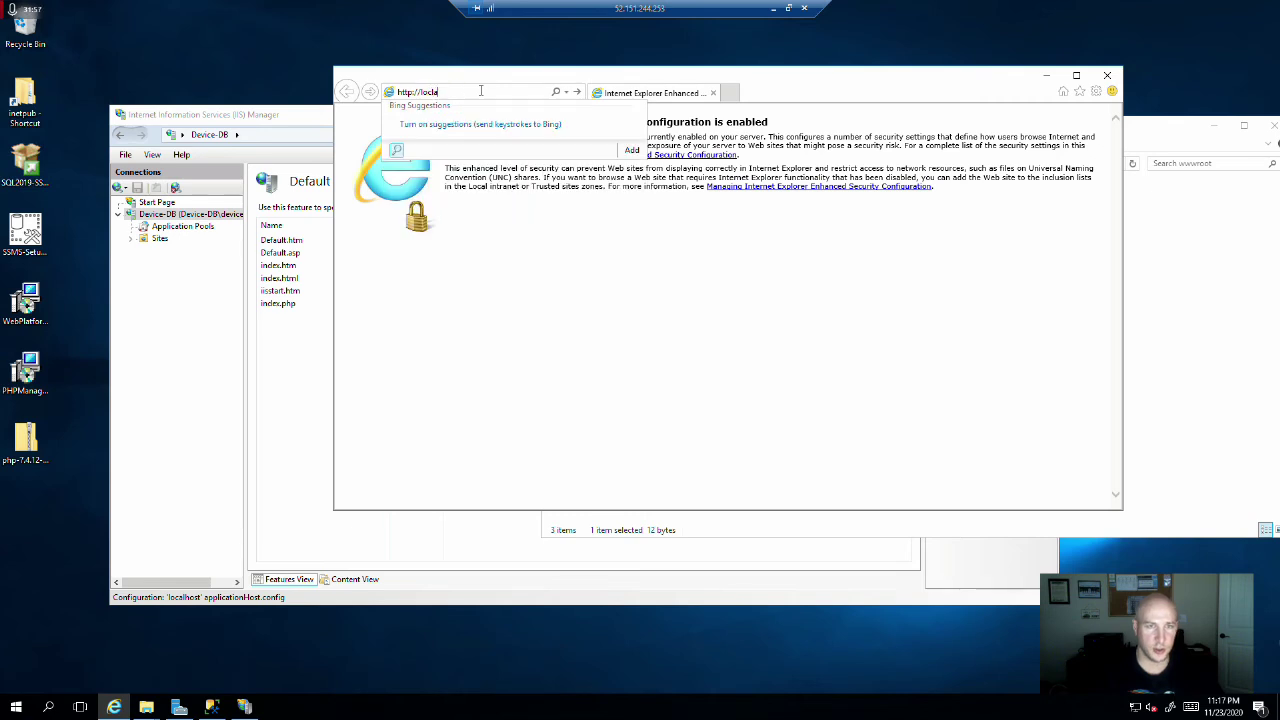
{"action": "key", "text": "BackSpace"}
{"action": "key", "text": "BackSpace"}
{"action": "type", "text": "alhost/"}
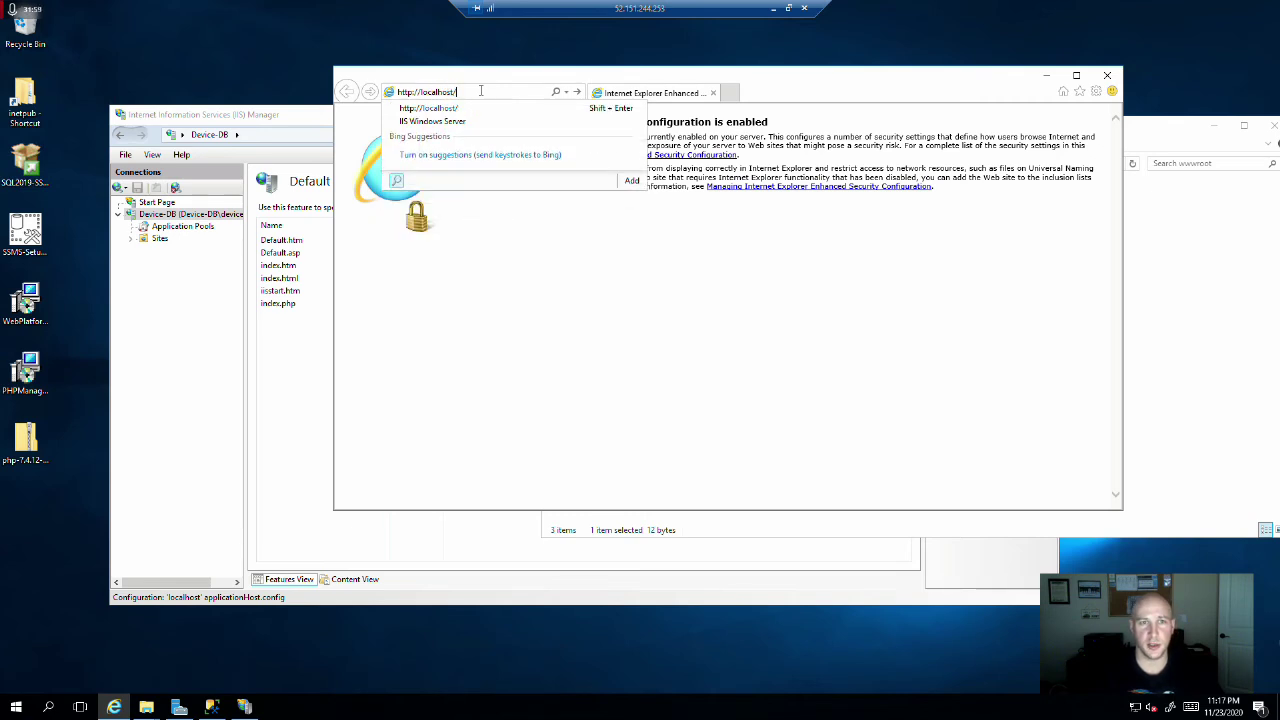
{"action": "key", "text": "Return"}
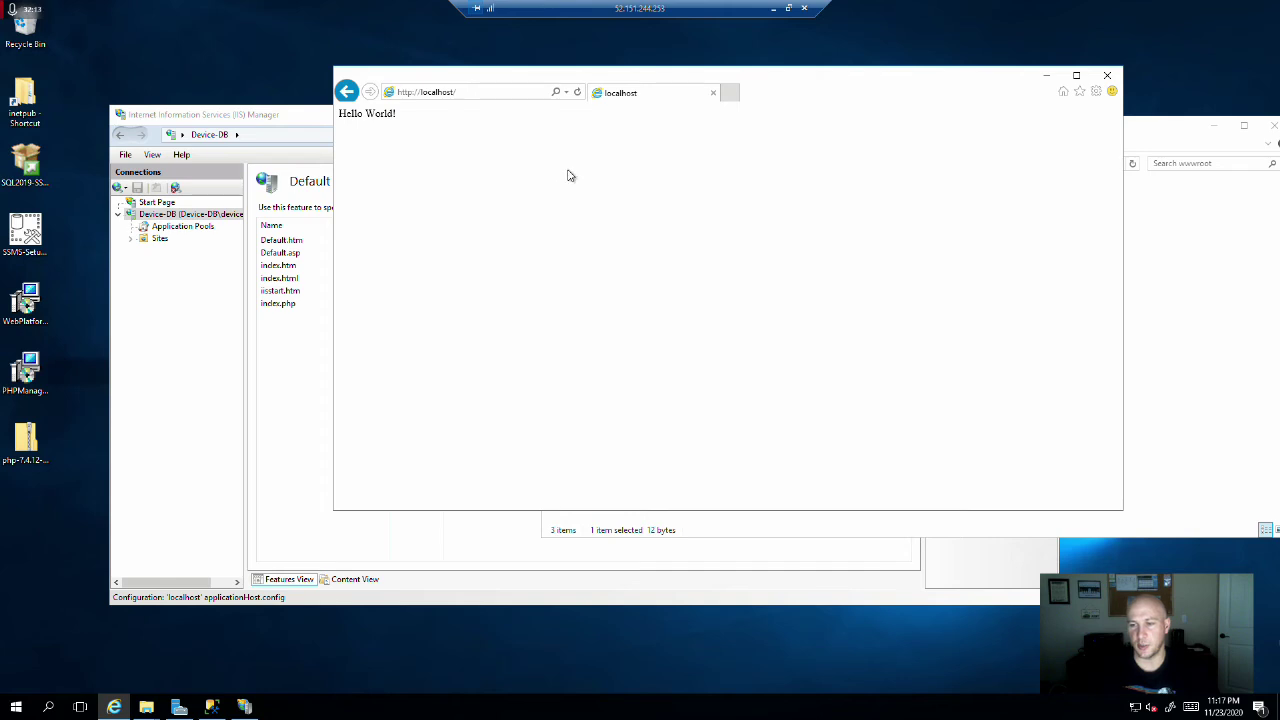
{"action": "left_click", "coordinate": [1107, 78]}
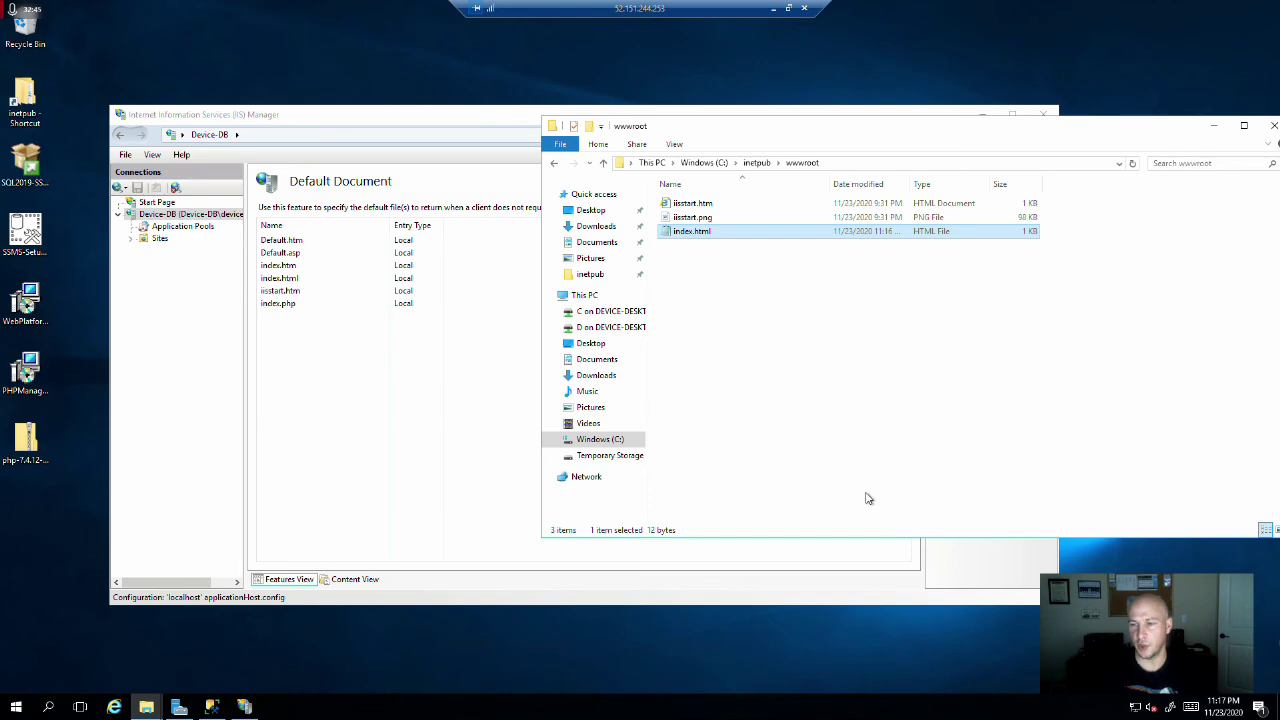
- Return to IIS Manager and move index.html to the first place in the server's Default Document list
{"action": "left_click", "coordinate": [1213, 125]}
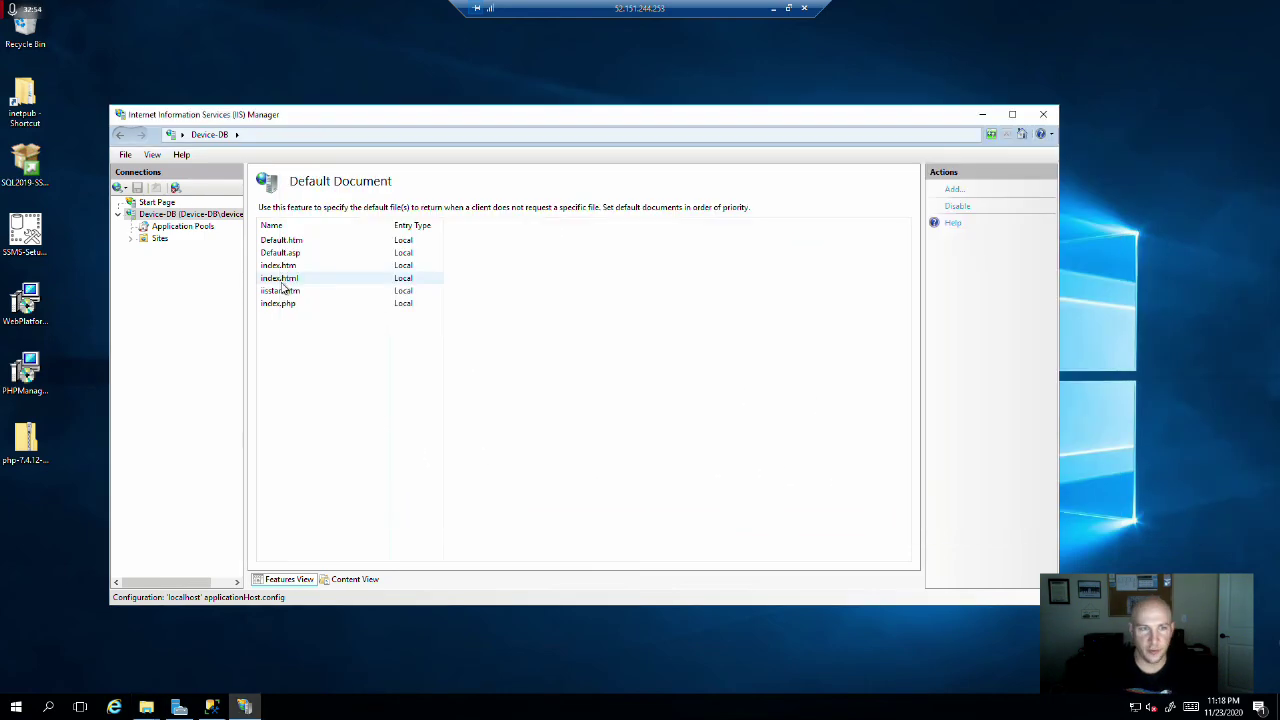
{"action": "left_click", "coordinate": [276, 280]}
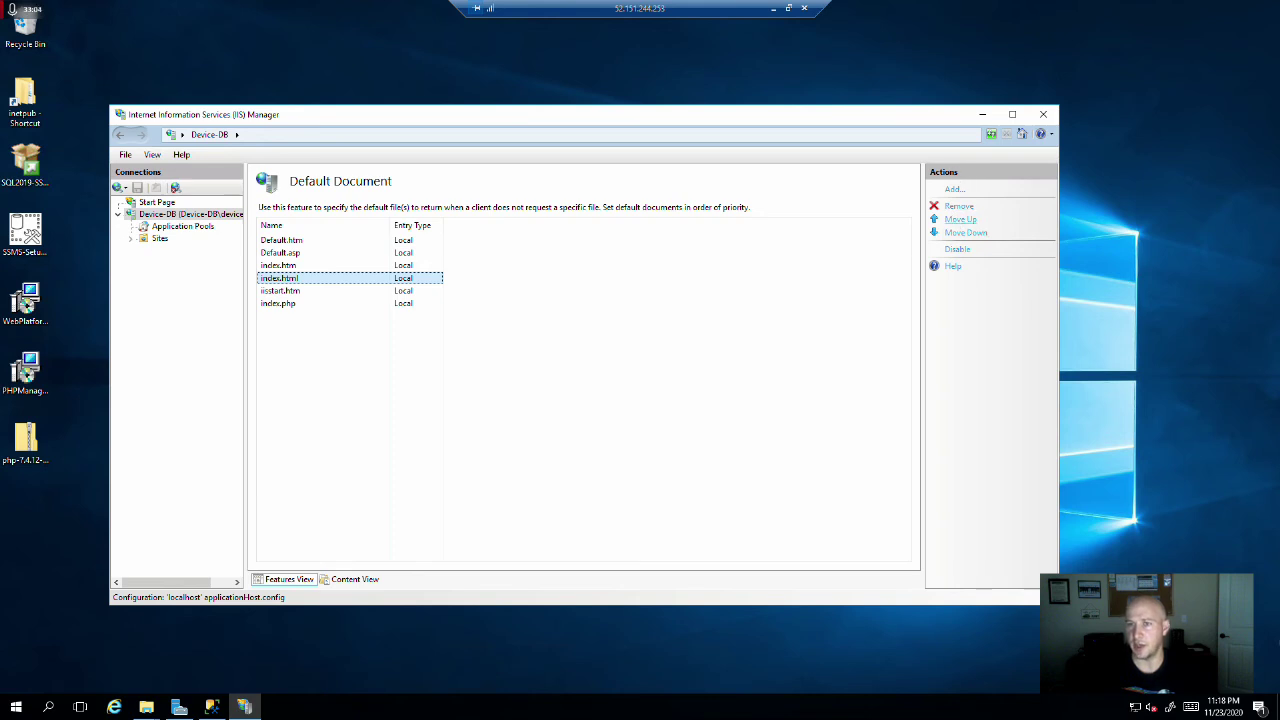
{"action": "left_click", "coordinate": [962, 219]}
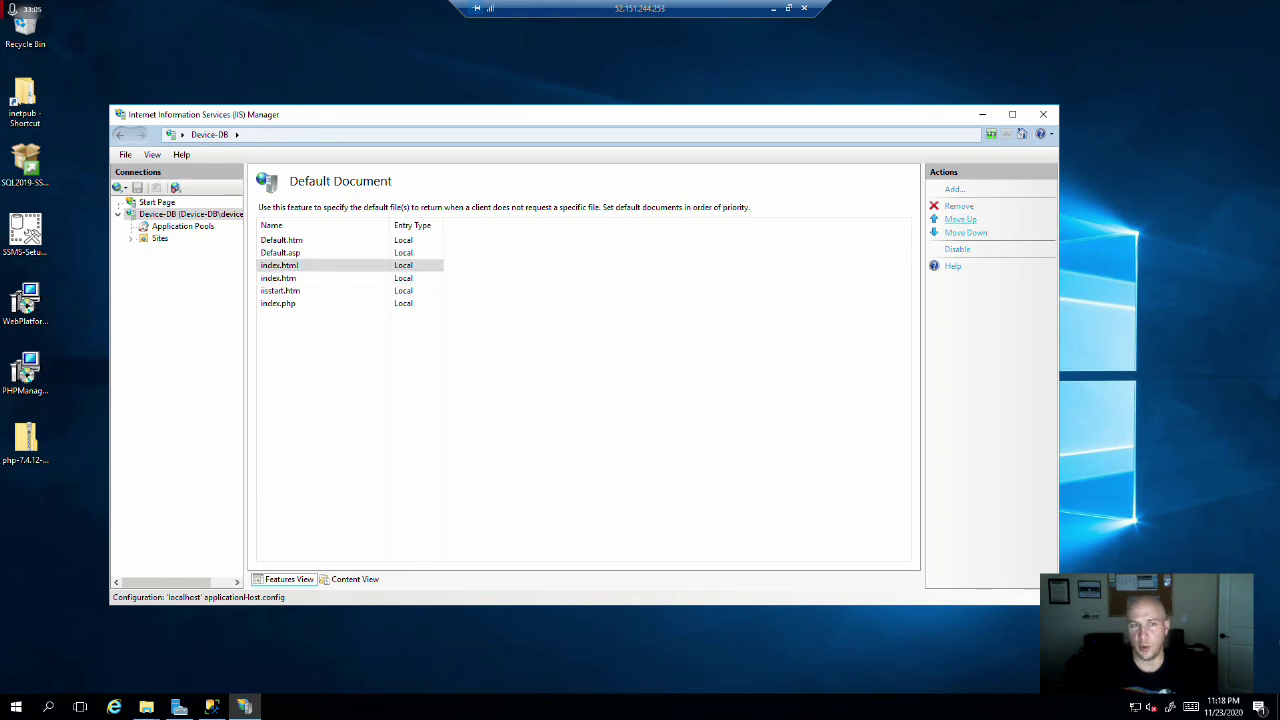
{"action": "left_click", "coordinate": [964, 221]}
{"action": "left_click", "coordinate": [965, 223]}
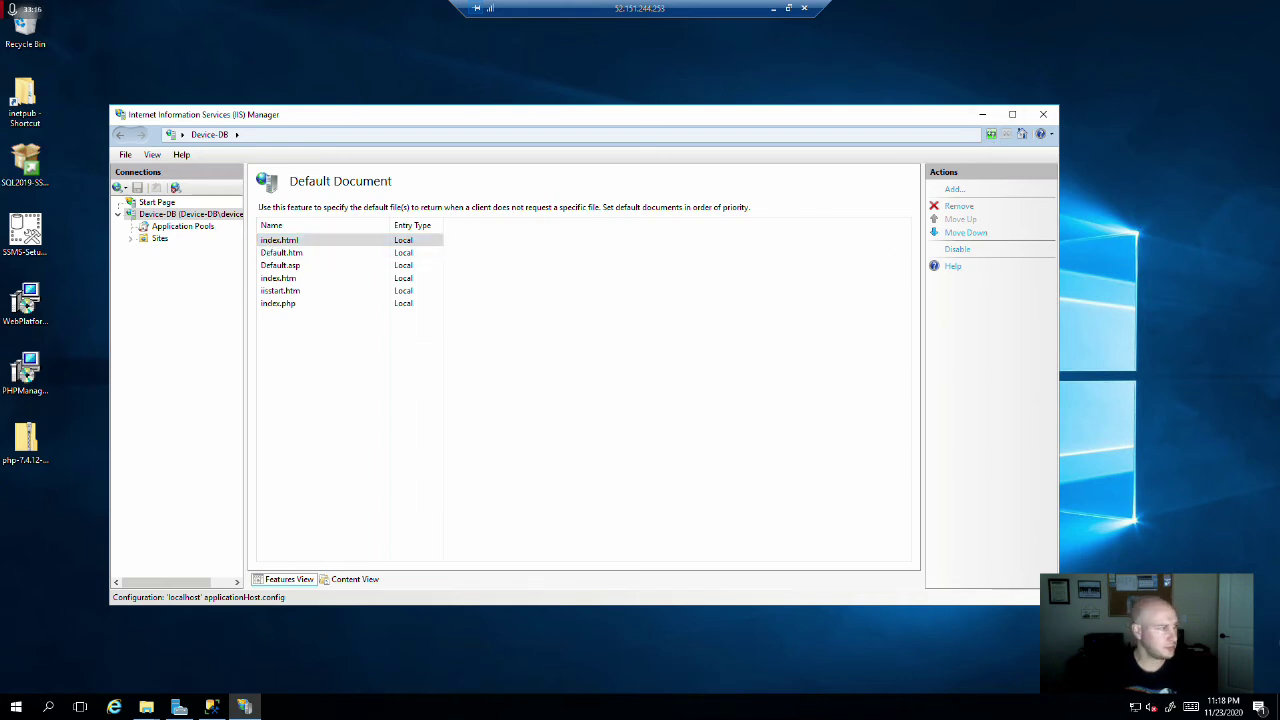
- Rename php.ini-development in the C:\php folder as php.ini, accepting the extension change
{"action": "left_click", "coordinate": [146, 707]}
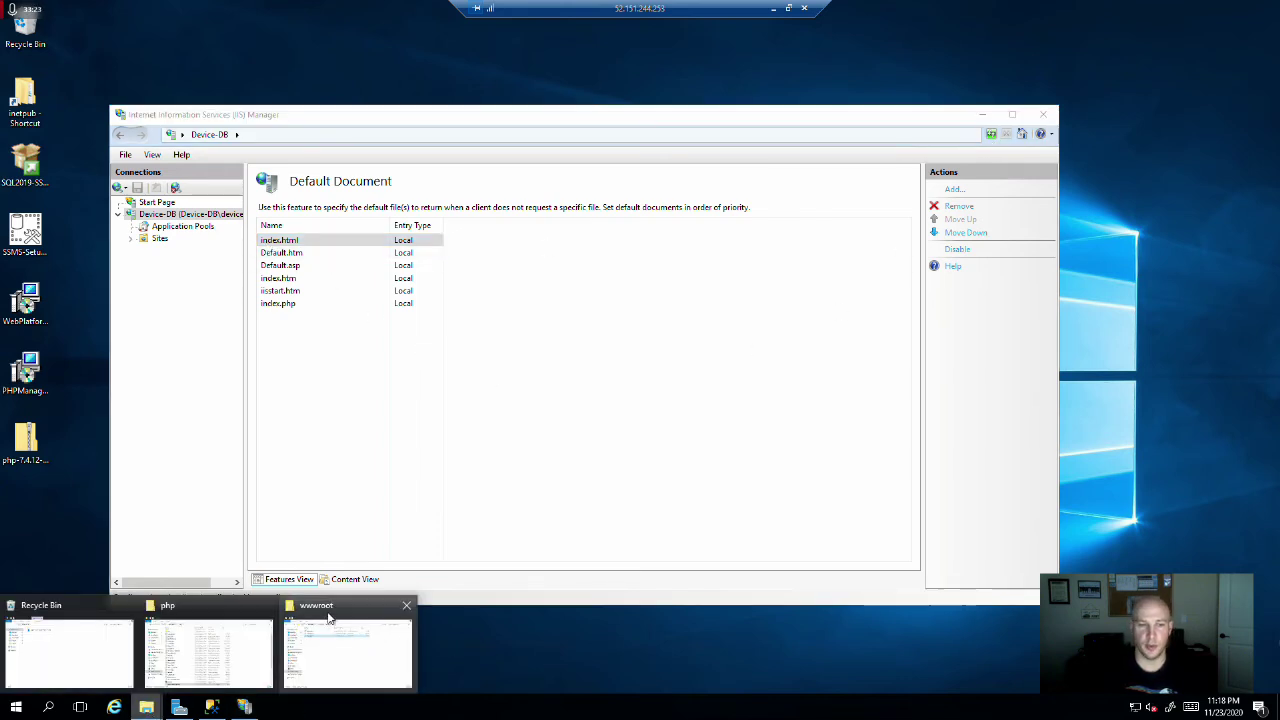
{"action": "left_click", "coordinate": [205, 612]}
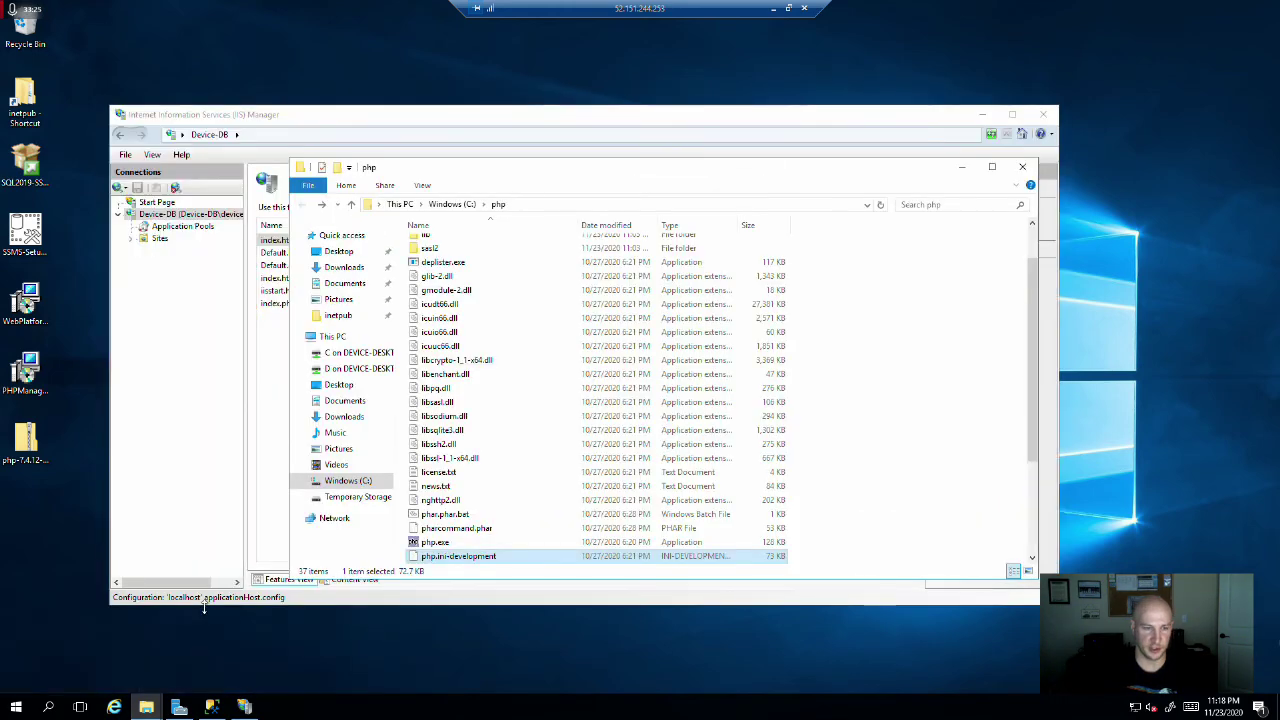
{"action": "scroll", "coordinate": [554, 443], "scroll_direction": "down", "scroll_amount": 3}
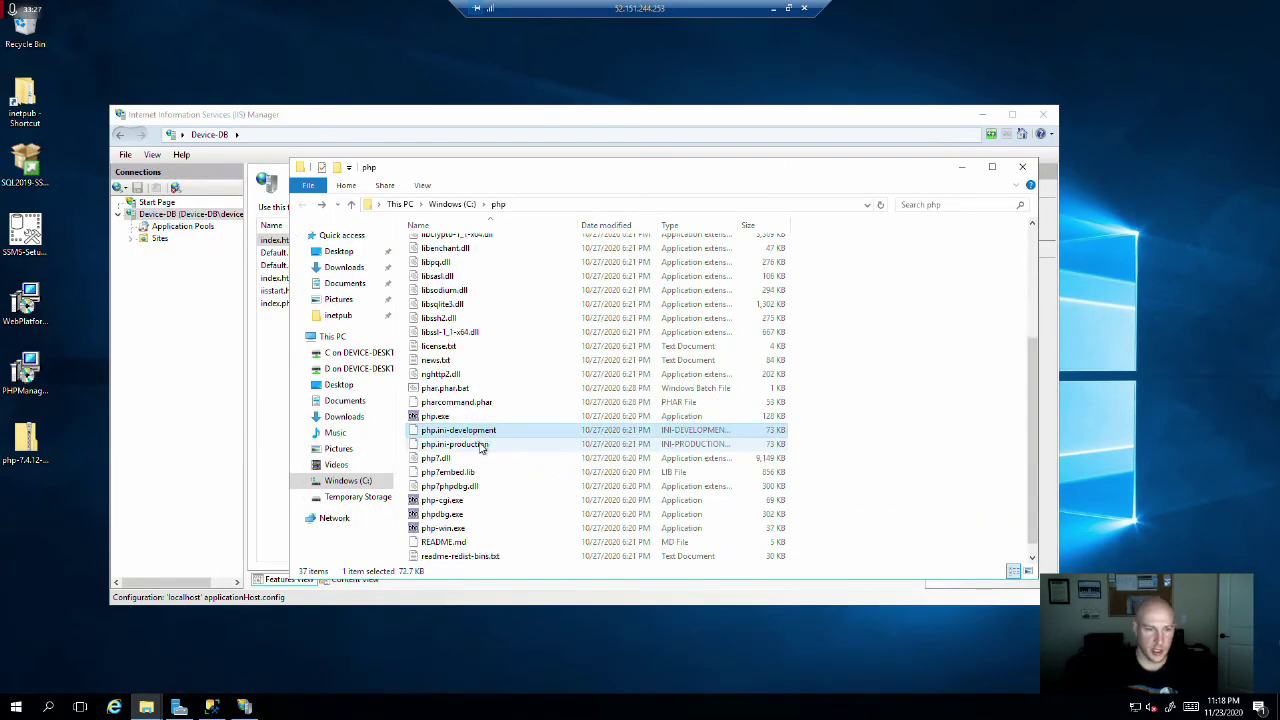
{"action": "scroll", "coordinate": [480, 447], "scroll_direction": "down", "scroll_amount": 1}
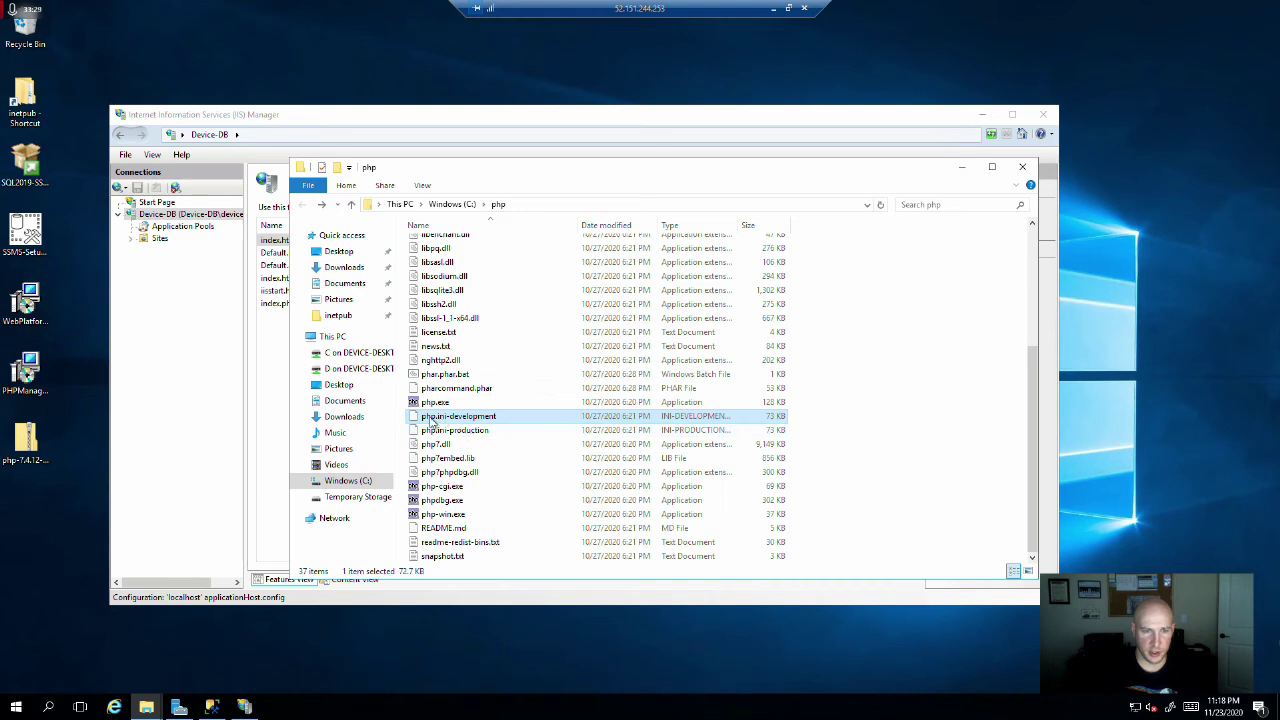
{"action": "left_click", "coordinate": [505, 420]}
{"action": "right_click", "coordinate": [498, 421]}
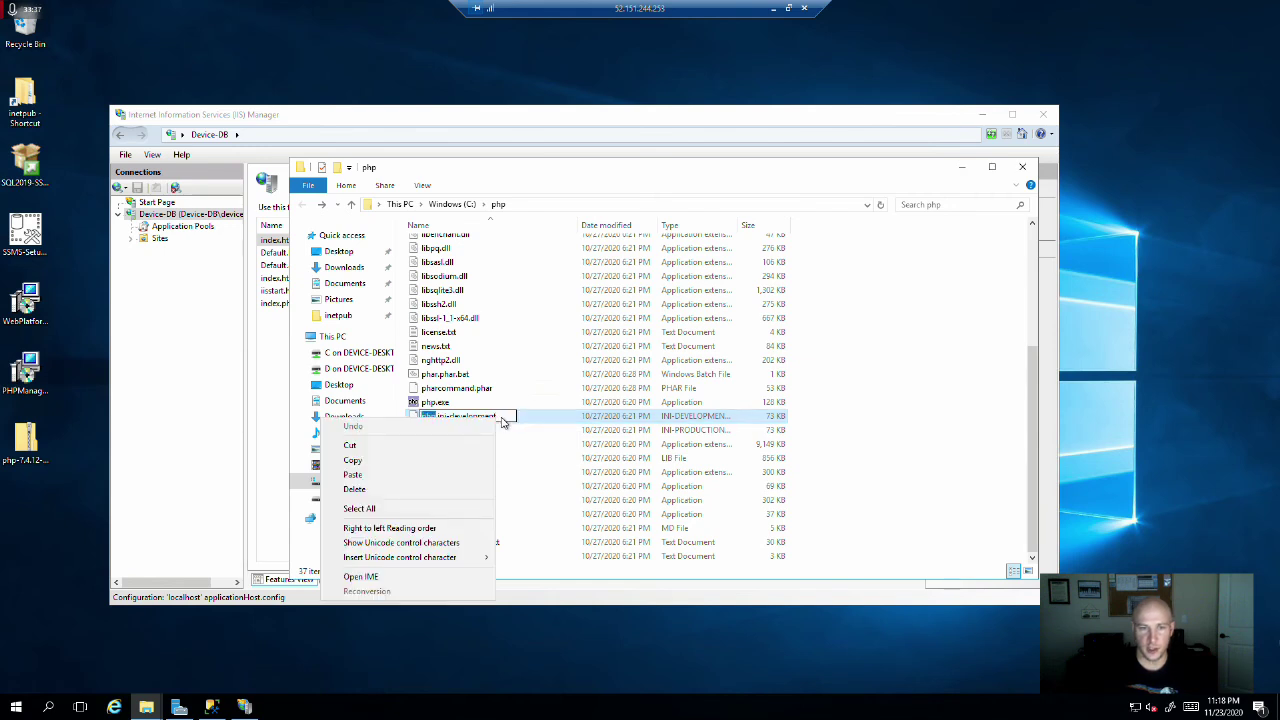
{"action": "left_click", "coordinate": [503, 421]}
{"action": "key", "text": "BackSpace"}
{"action": "key", "text": "BackSpace"}
{"action": "key", "text": "BackSpace"}
{"action": "key", "text": "BackSpace"}
{"action": "key", "text": "BackSpace"}
{"action": "key", "text": "BackSpace"}
{"action": "key", "text": "BackSpace"}
{"action": "key", "text": "BackSpace"}
{"action": "key", "text": "BackSpace"}
{"action": "key", "text": "BackSpace"}
{"action": "key", "text": "BackSpace"}
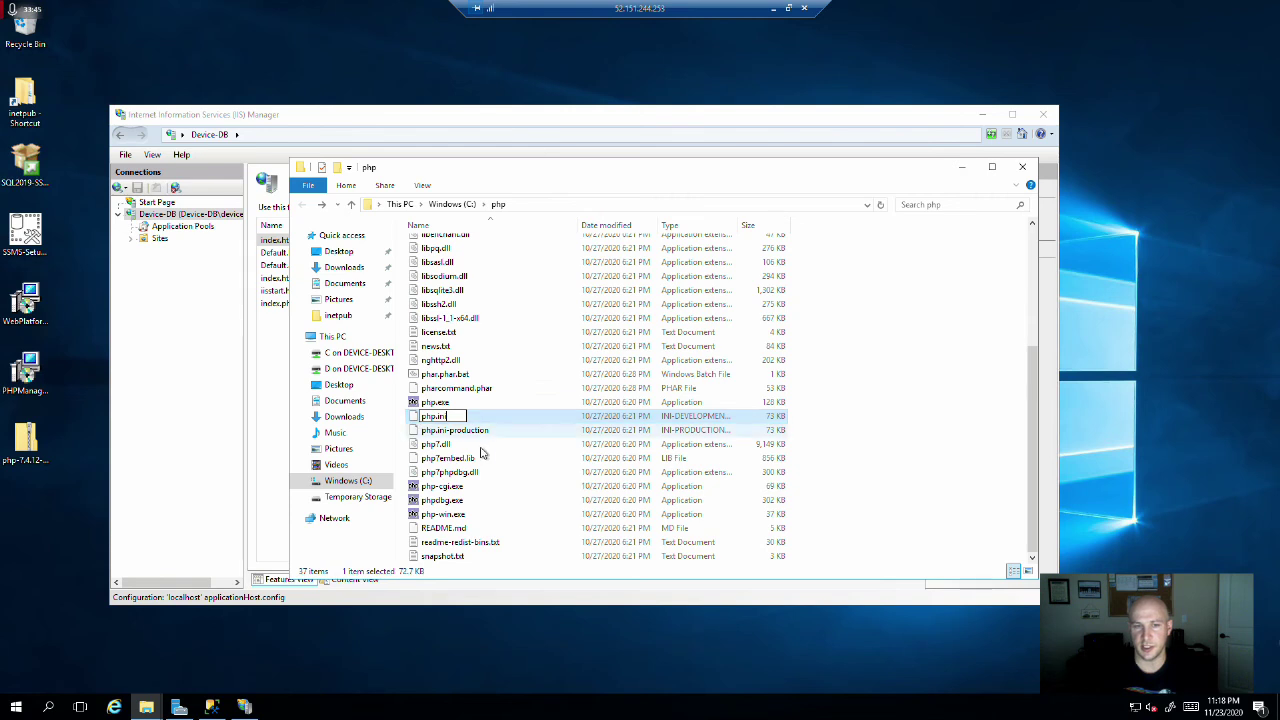
{"action": "key", "text": "Return"}
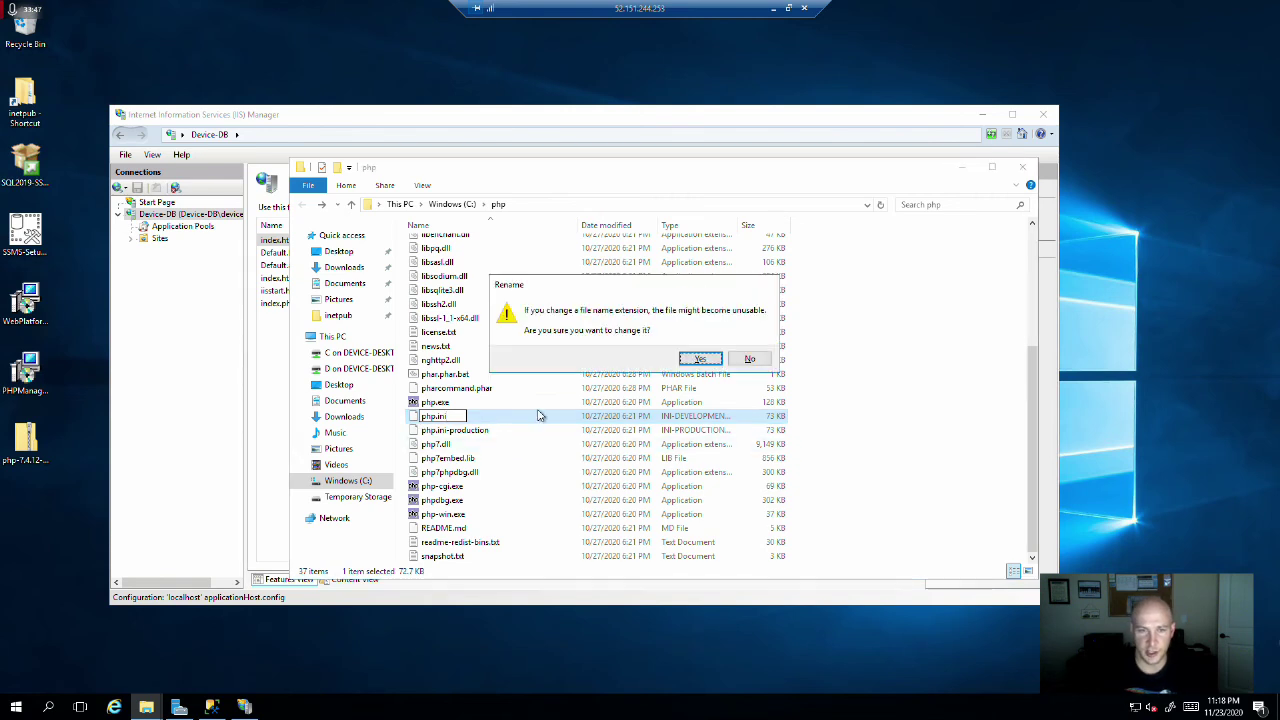
{"action": "left_click", "coordinate": [690, 361]}
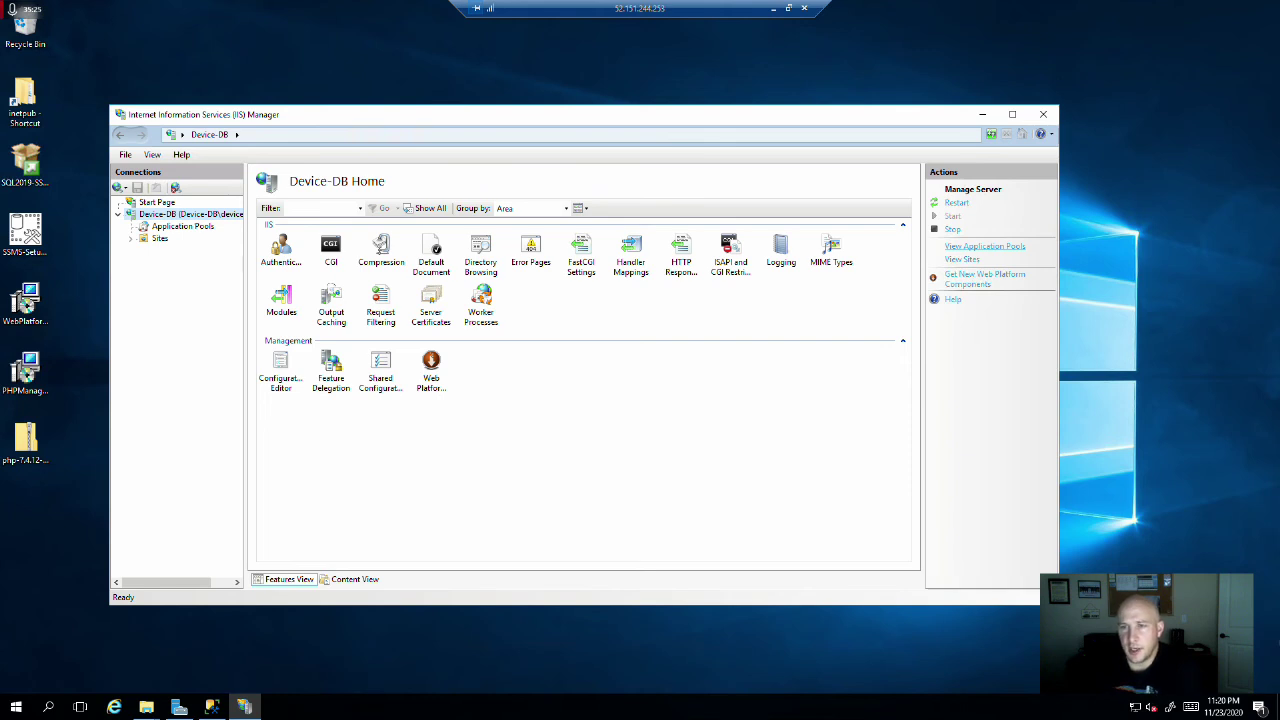
- Recycle the DefaultAppPool application pool and look at its basic settings
{"action": "left_click", "coordinate": [980, 247]}
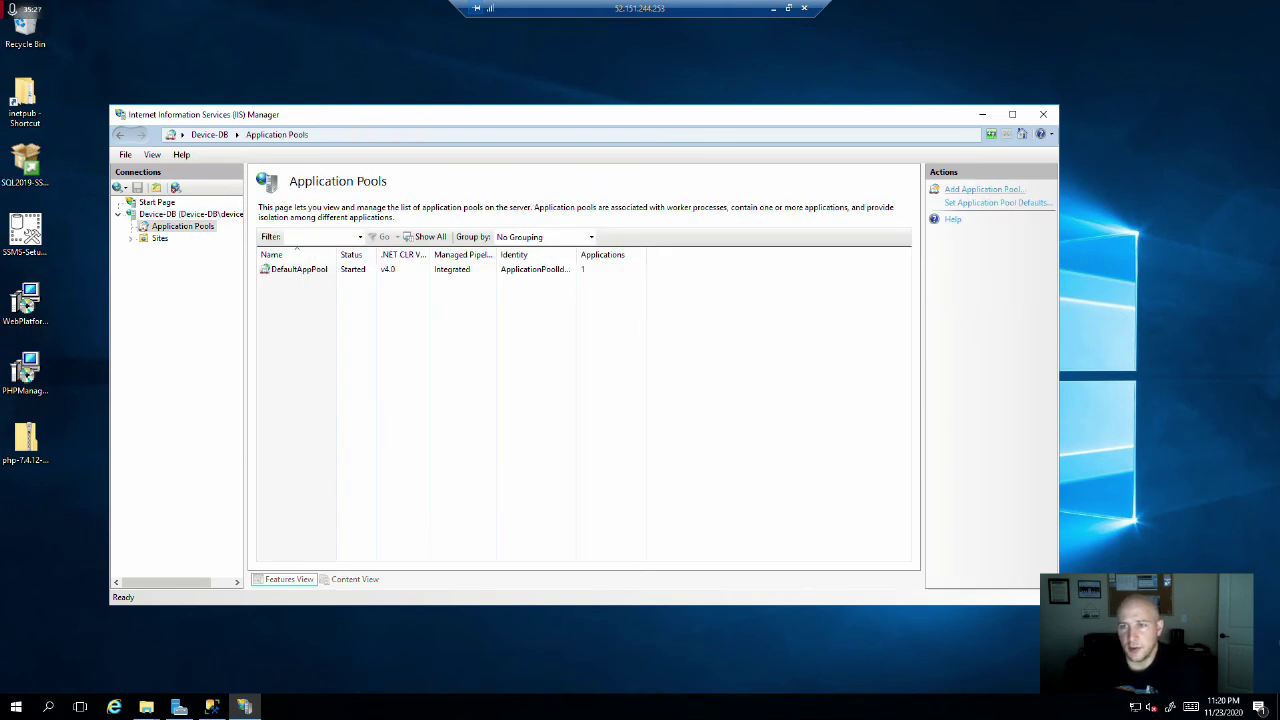
{"action": "left_click", "coordinate": [291, 271]}
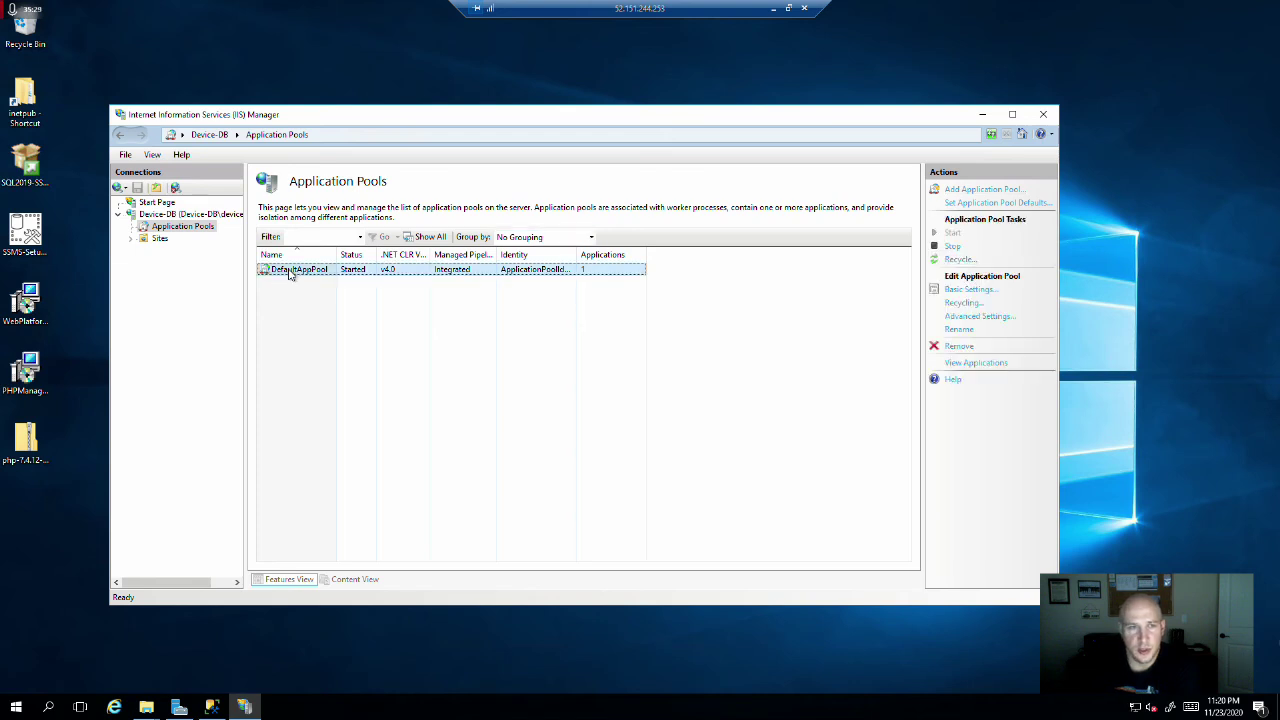
{"action": "right_click", "coordinate": [291, 273]}
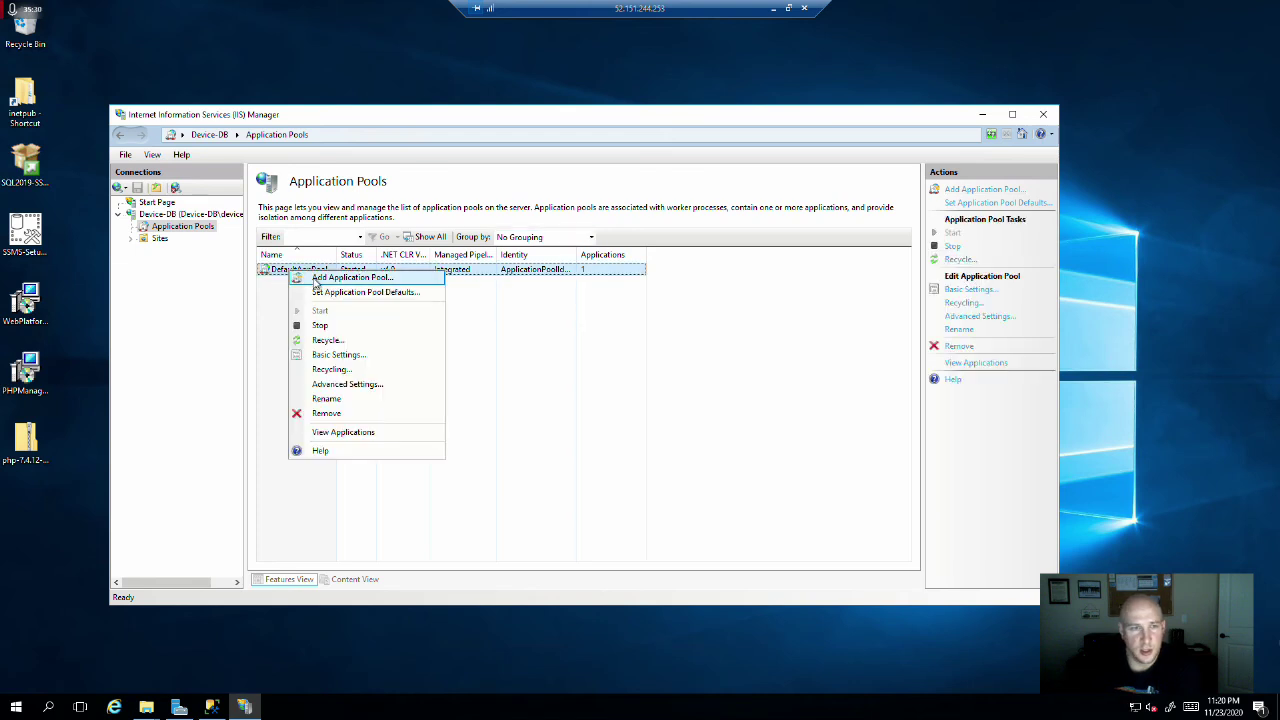
{"action": "left_click", "coordinate": [330, 341]}
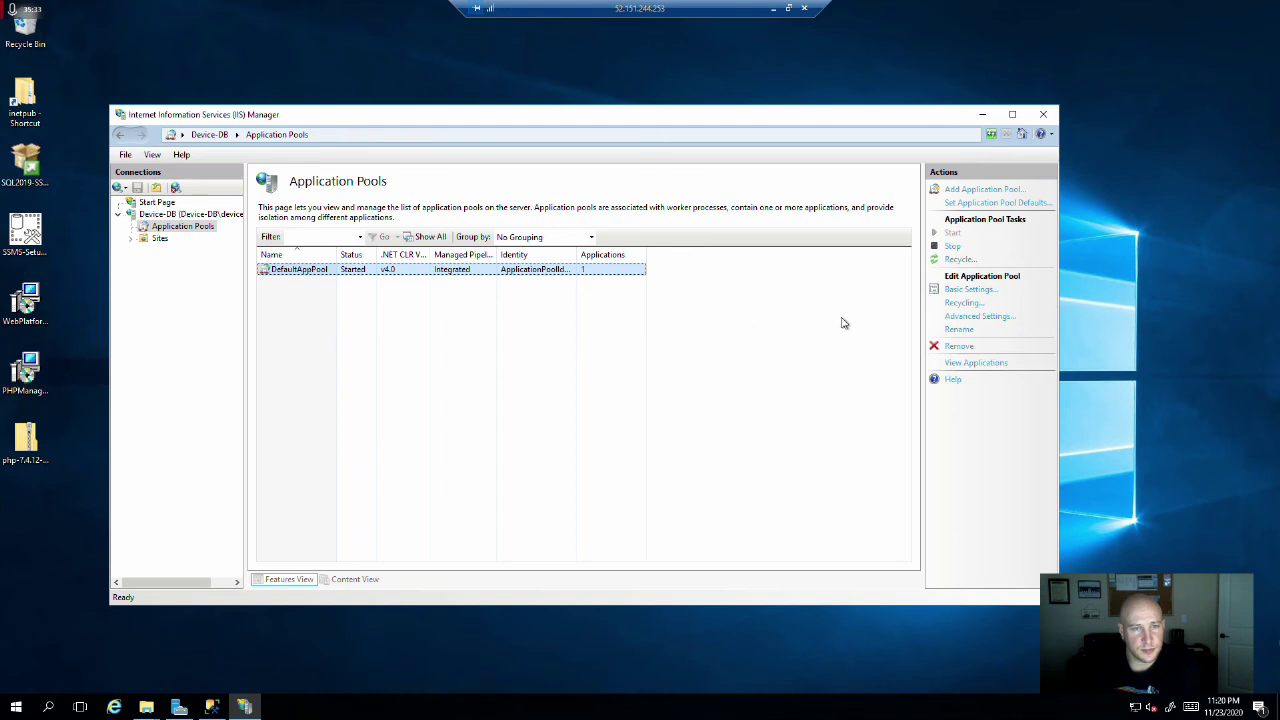
{"action": "double_click", "coordinate": [287, 279]}
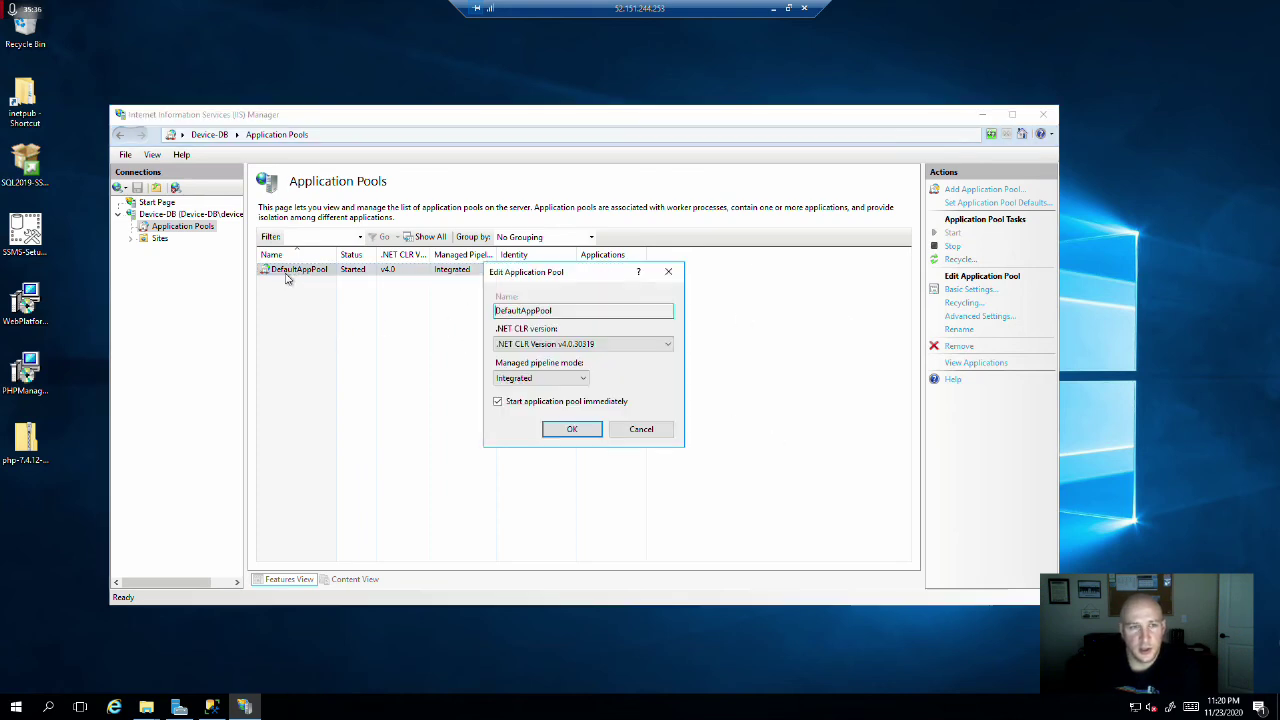
{"action": "left_click", "coordinate": [641, 429]}
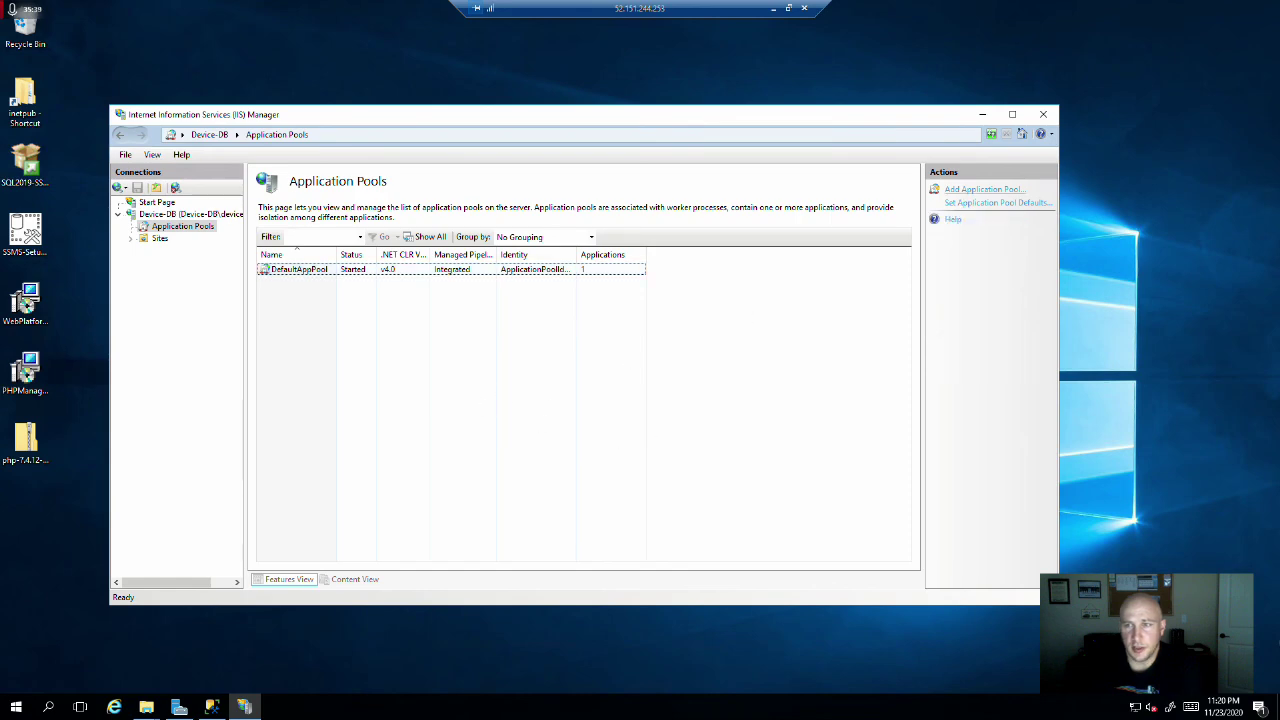
- Close IIS Manager, reopen it from Server Manager, and select the Device-DB server connection
{"action": "left_click", "coordinate": [1043, 114]}
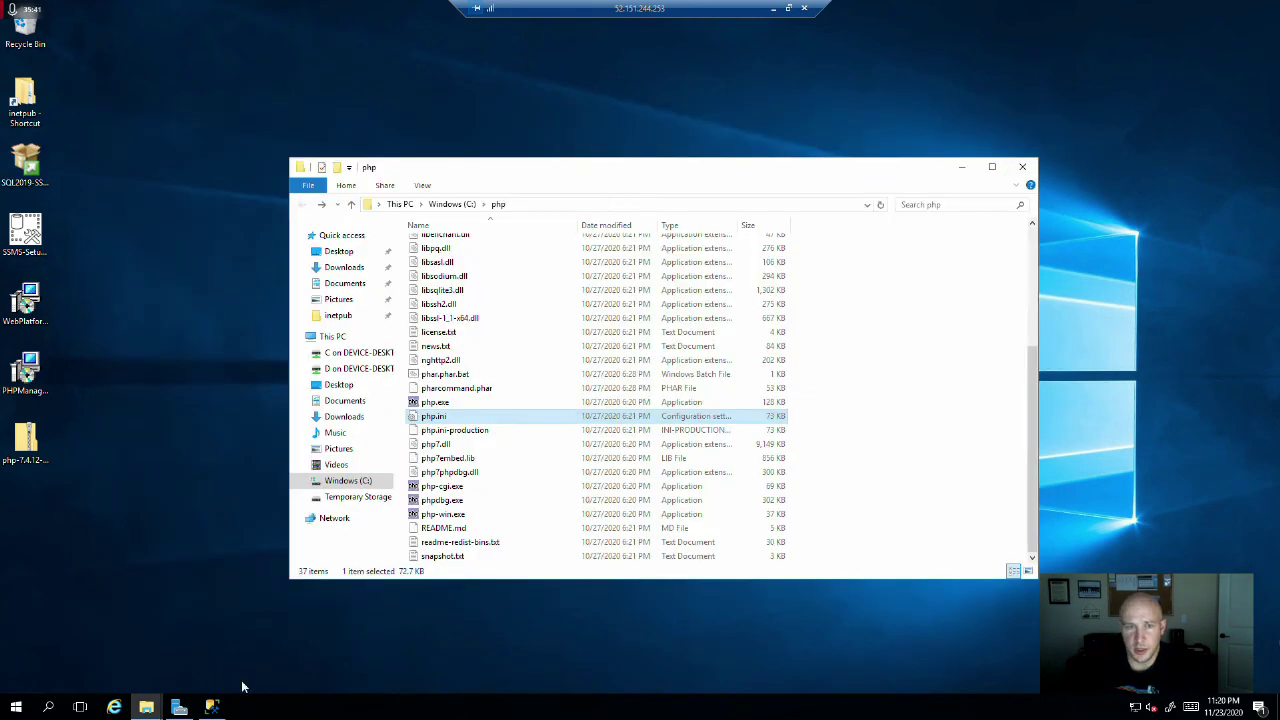
{"action": "left_click", "coordinate": [178, 707]}
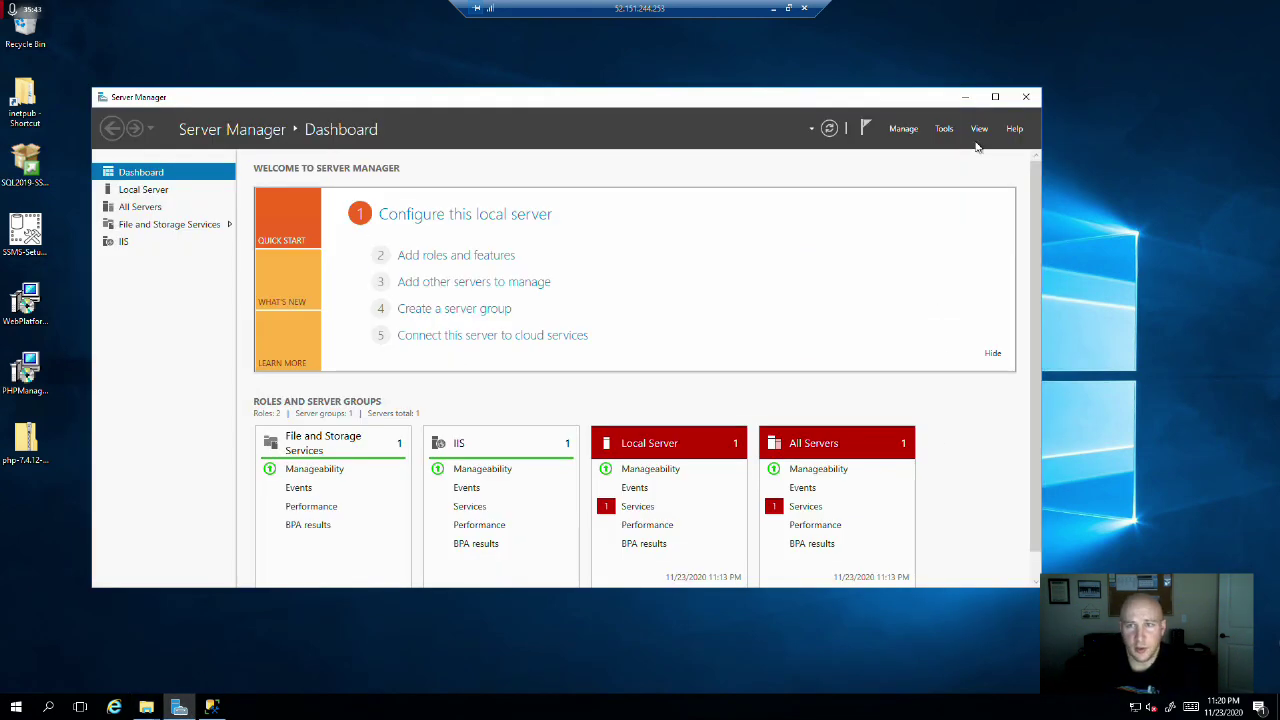
{"action": "left_click", "coordinate": [944, 129]}
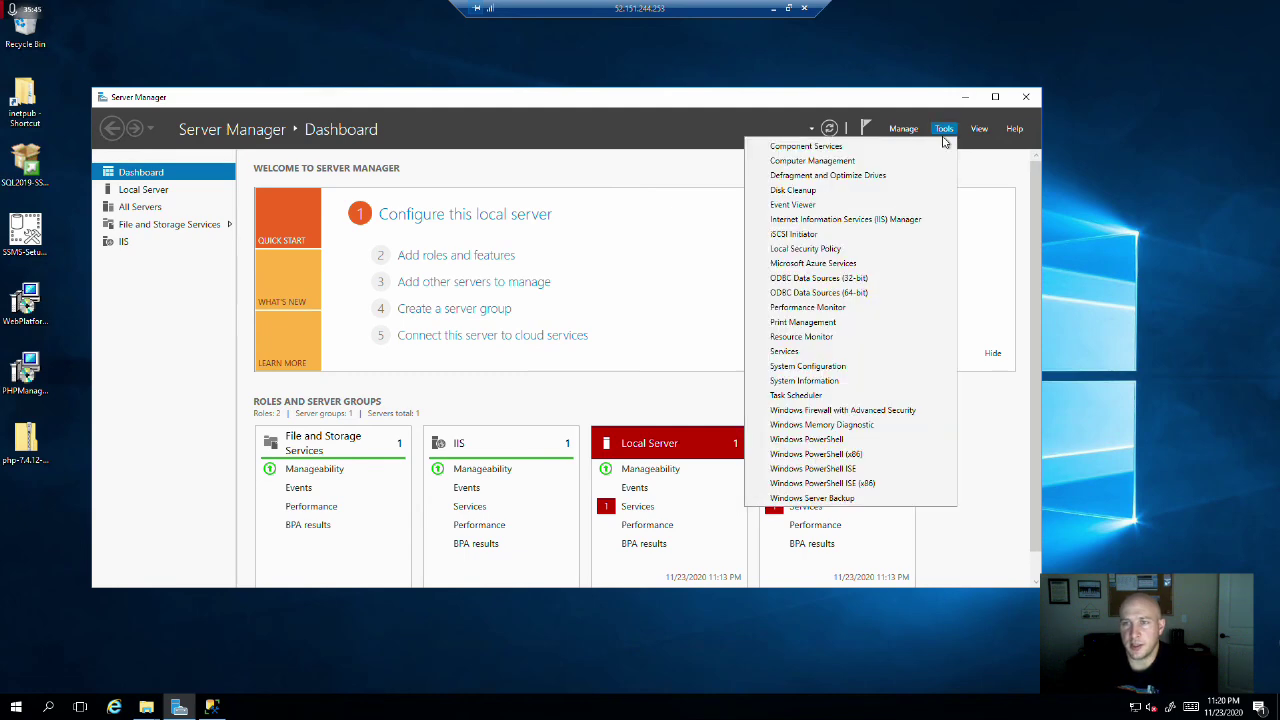
{"action": "left_click", "coordinate": [860, 218]}
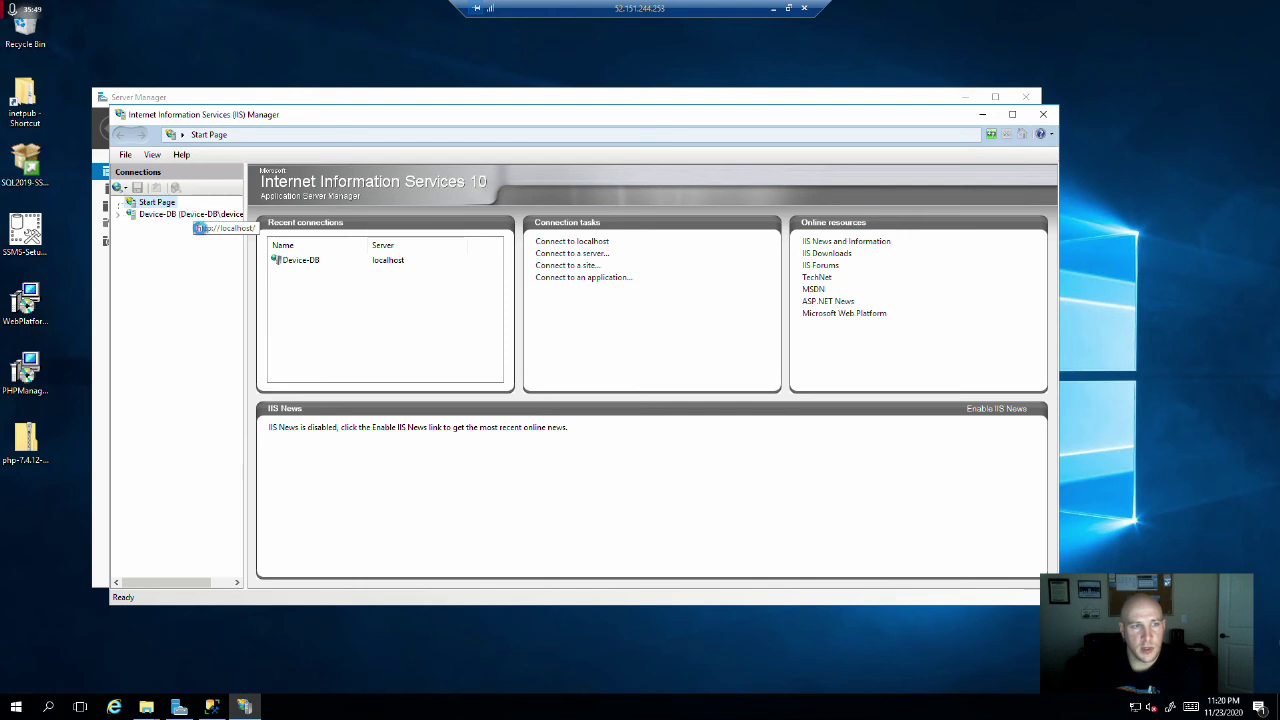
{"action": "left_click", "coordinate": [190, 218]}
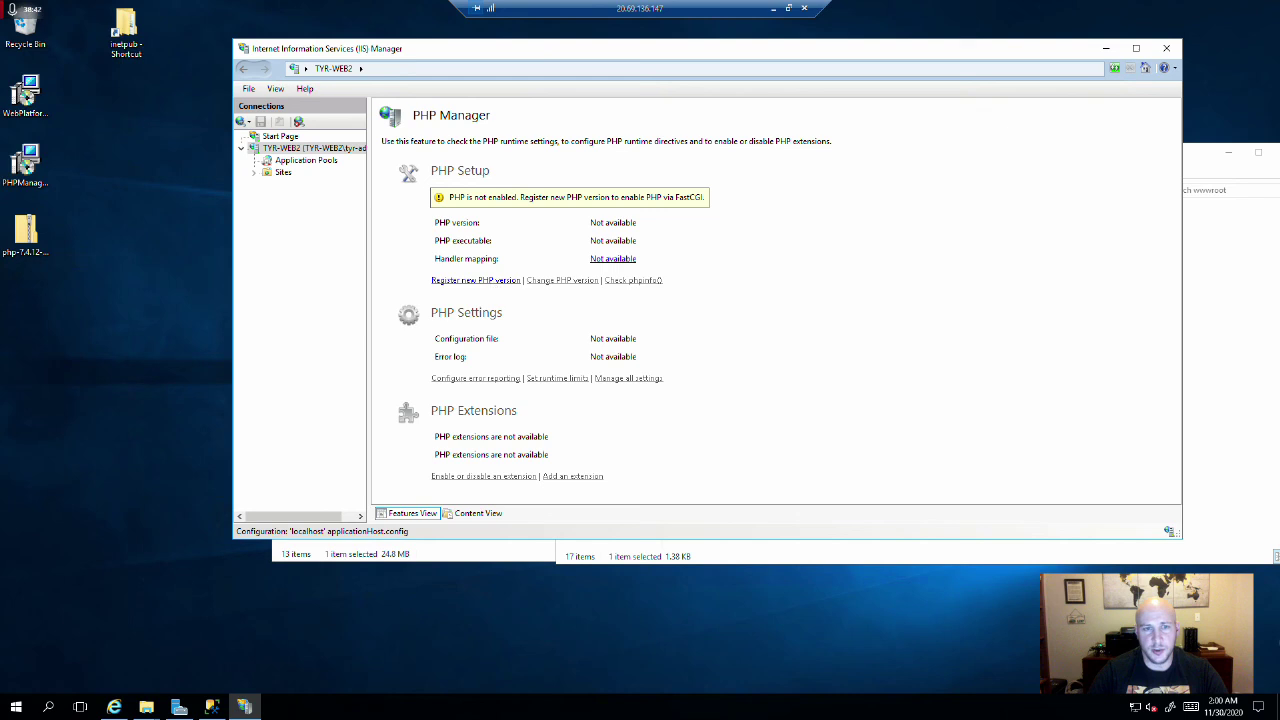
- Register a new PHP version in PHP Manager using the php-cgi executable from the C:\php folder
{"action": "left_click", "coordinate": [476, 280]}
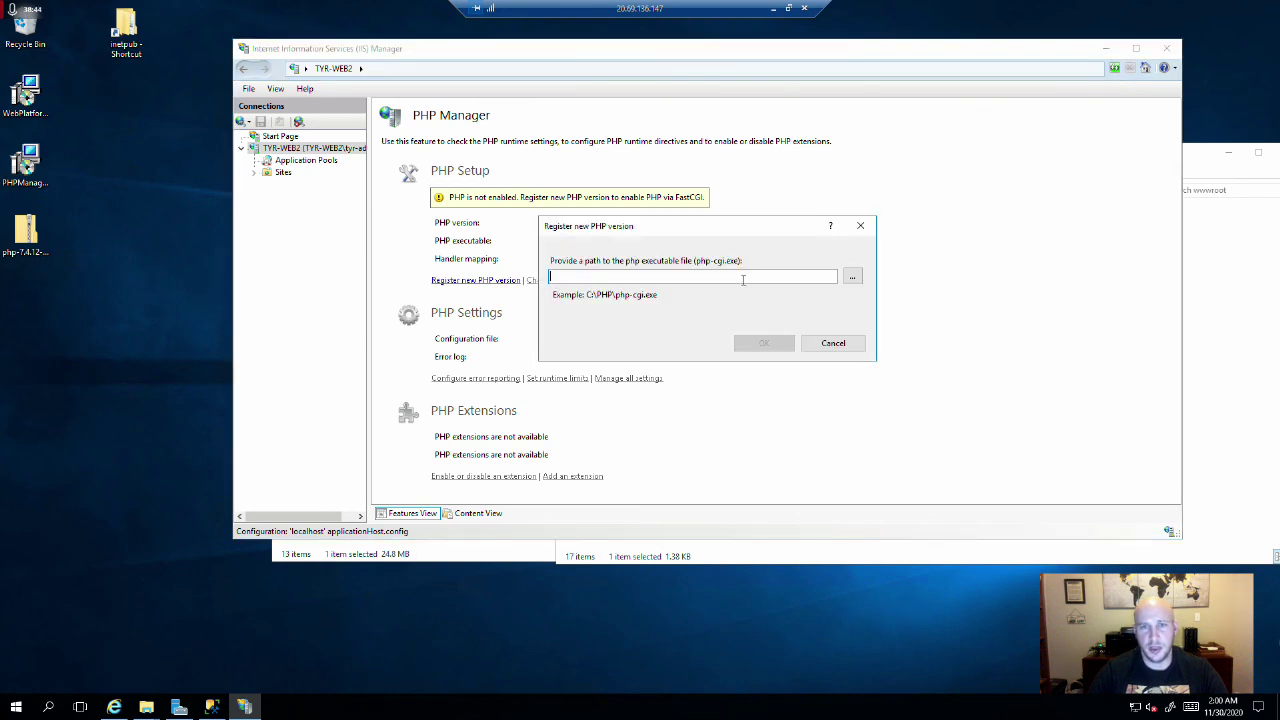
{"action": "left_click", "coordinate": [852, 276]}
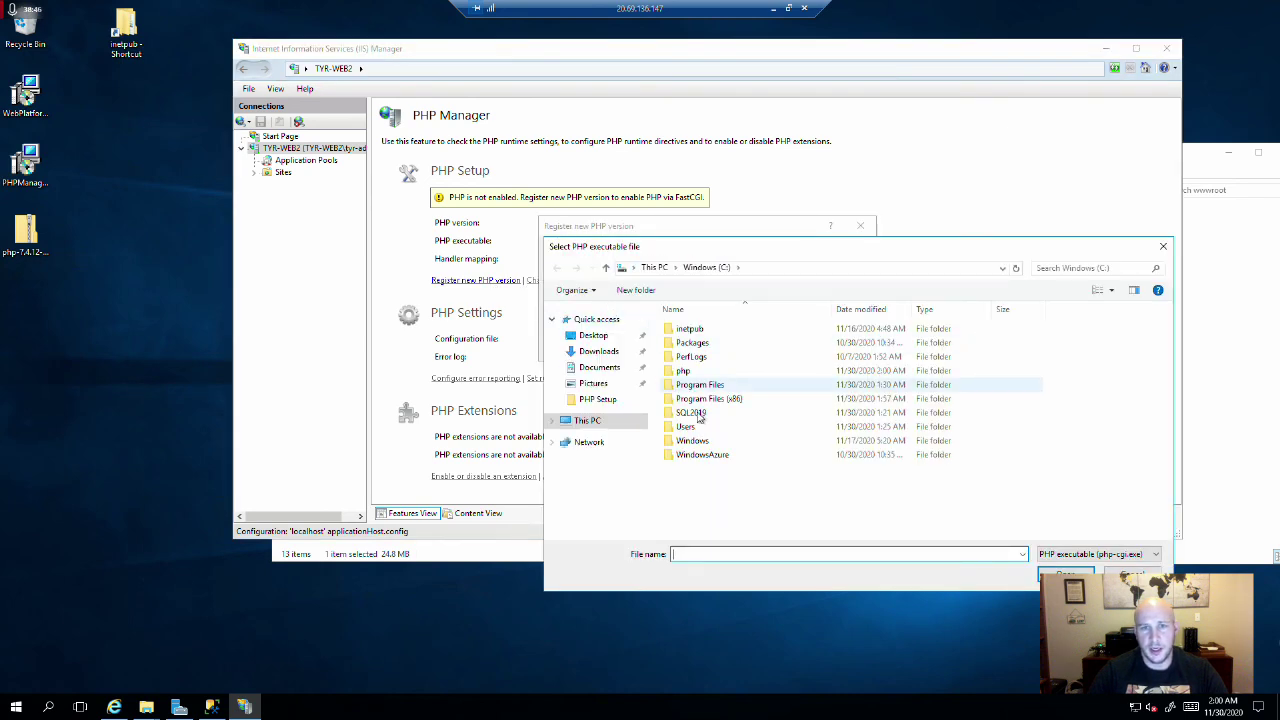
{"action": "left_click", "coordinate": [682, 373]}
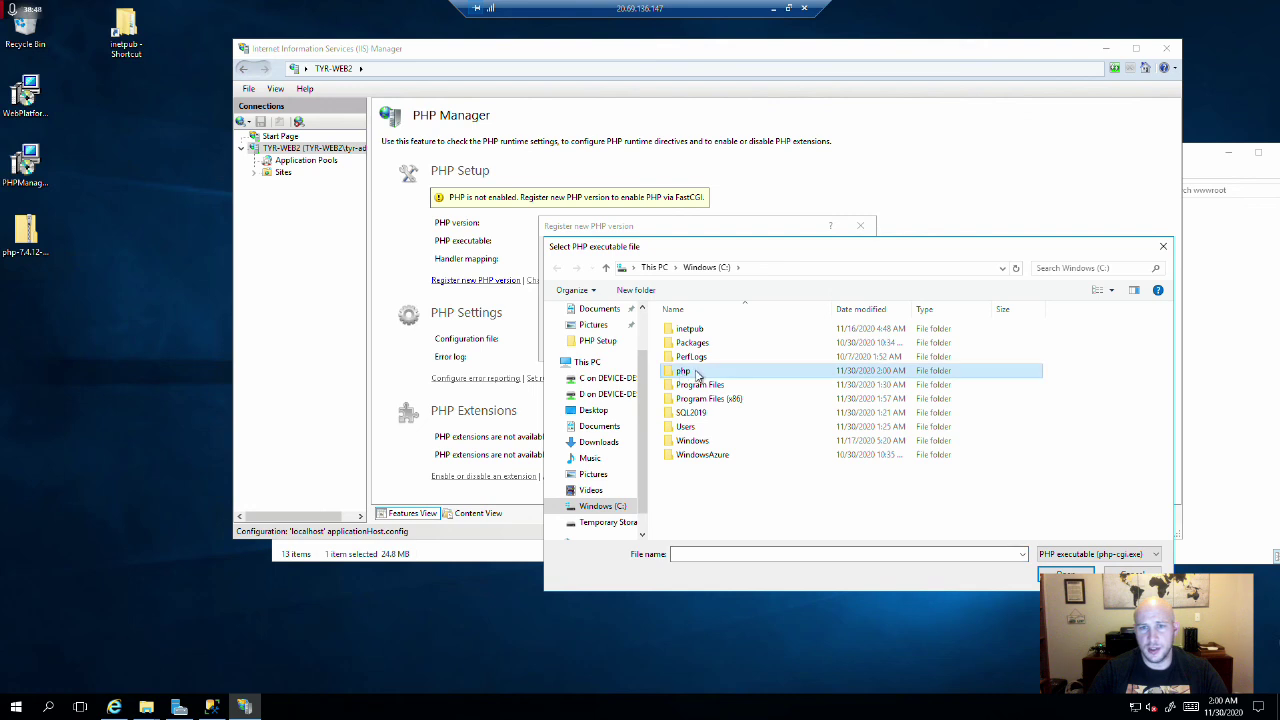
{"action": "double_click", "coordinate": [698, 377]}
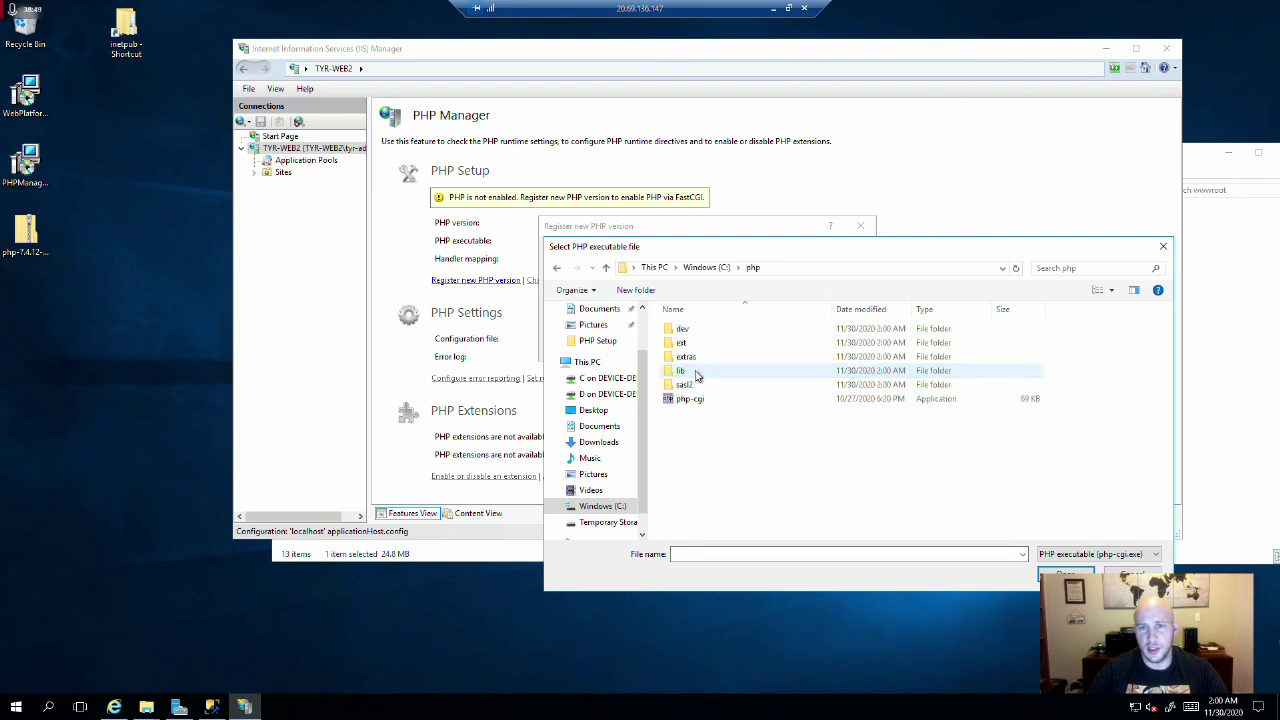
{"action": "left_click", "coordinate": [699, 404]}
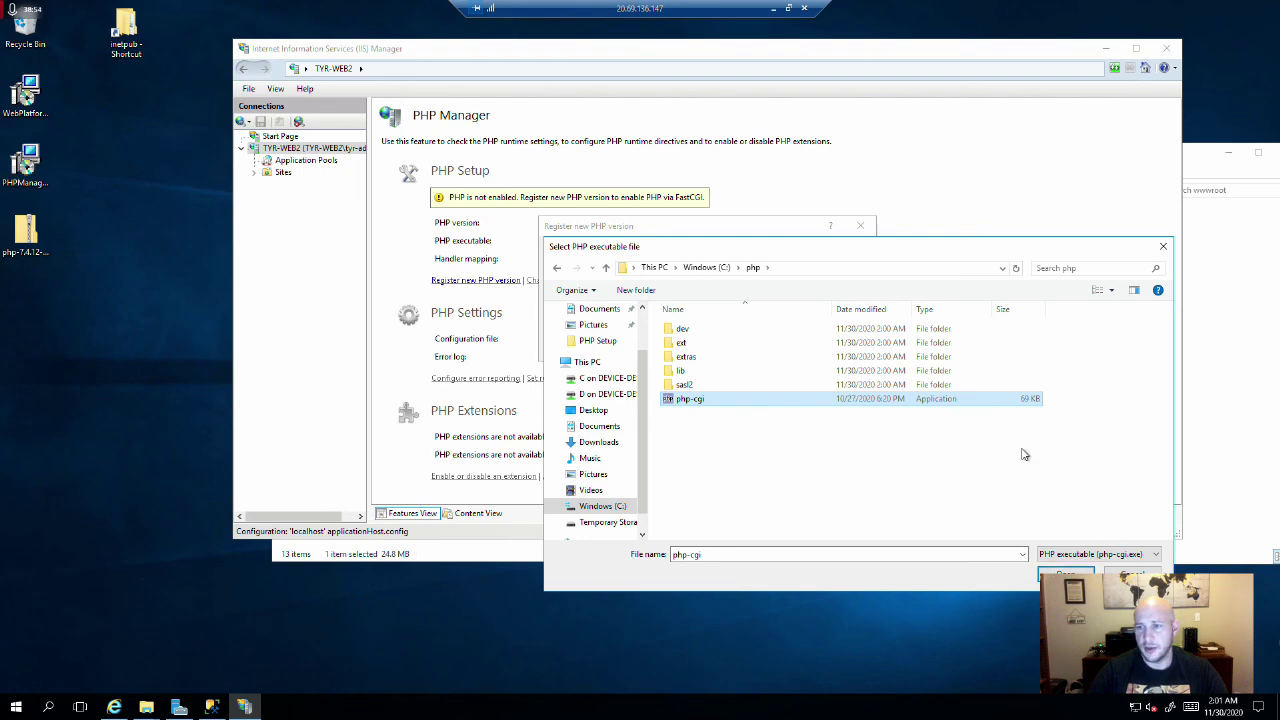
{"action": "left_click_drag", "start_coordinate": [947, 236], "coordinate": [741, 104]}
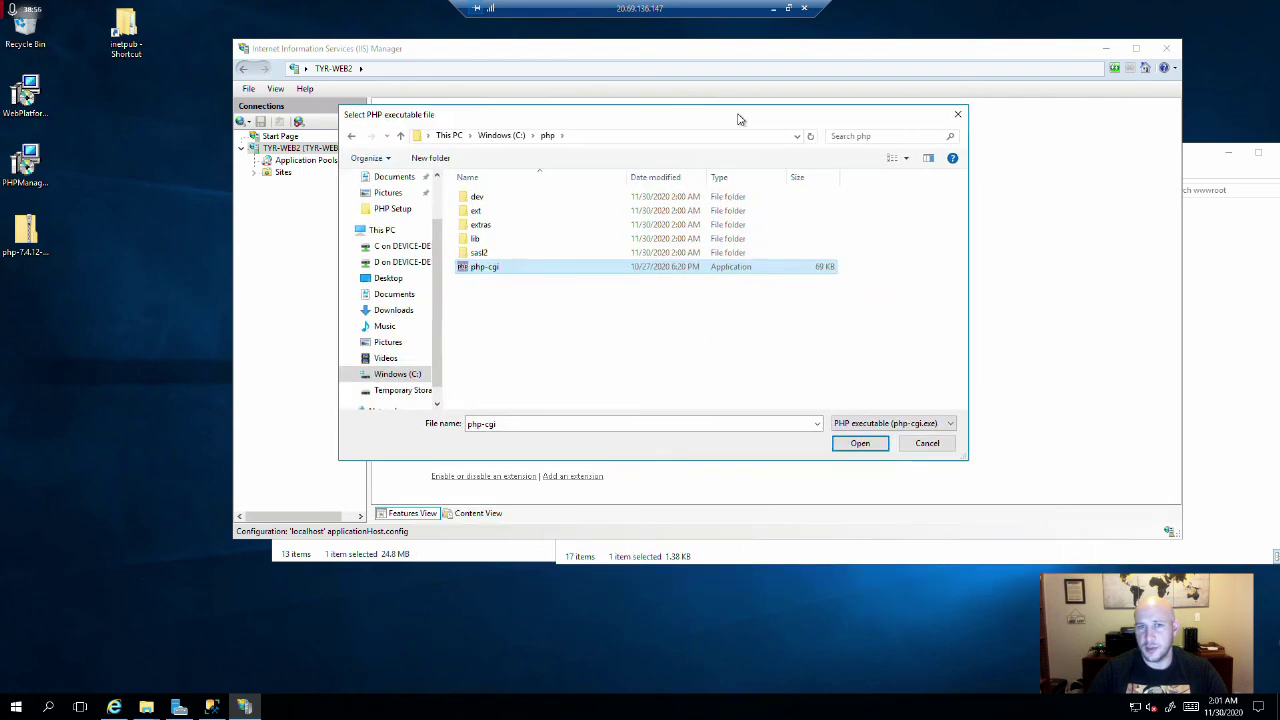
{"action": "left_click", "coordinate": [858, 446]}
{"action": "left_click", "coordinate": [764, 343]}
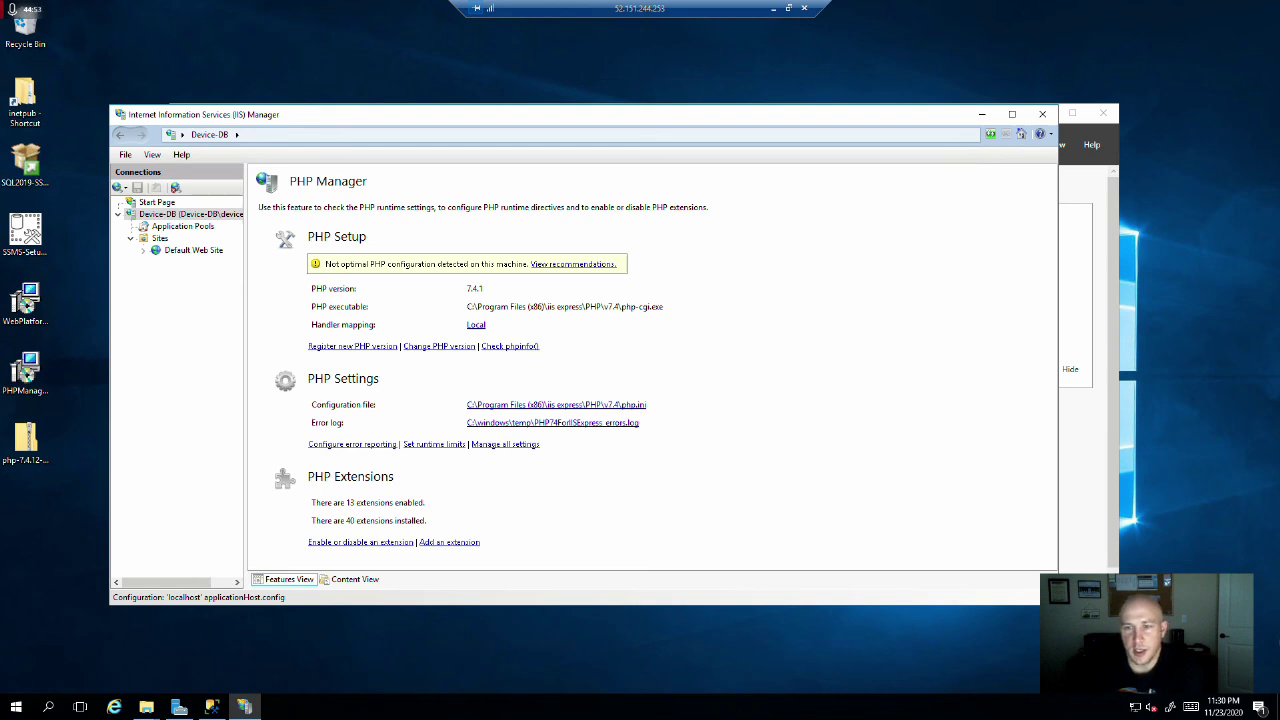
- Review PHP Manager's configuration recommendations without applying any, and look through the enabled and disabled PHP extensions
{"action": "left_click", "coordinate": [573, 264]}
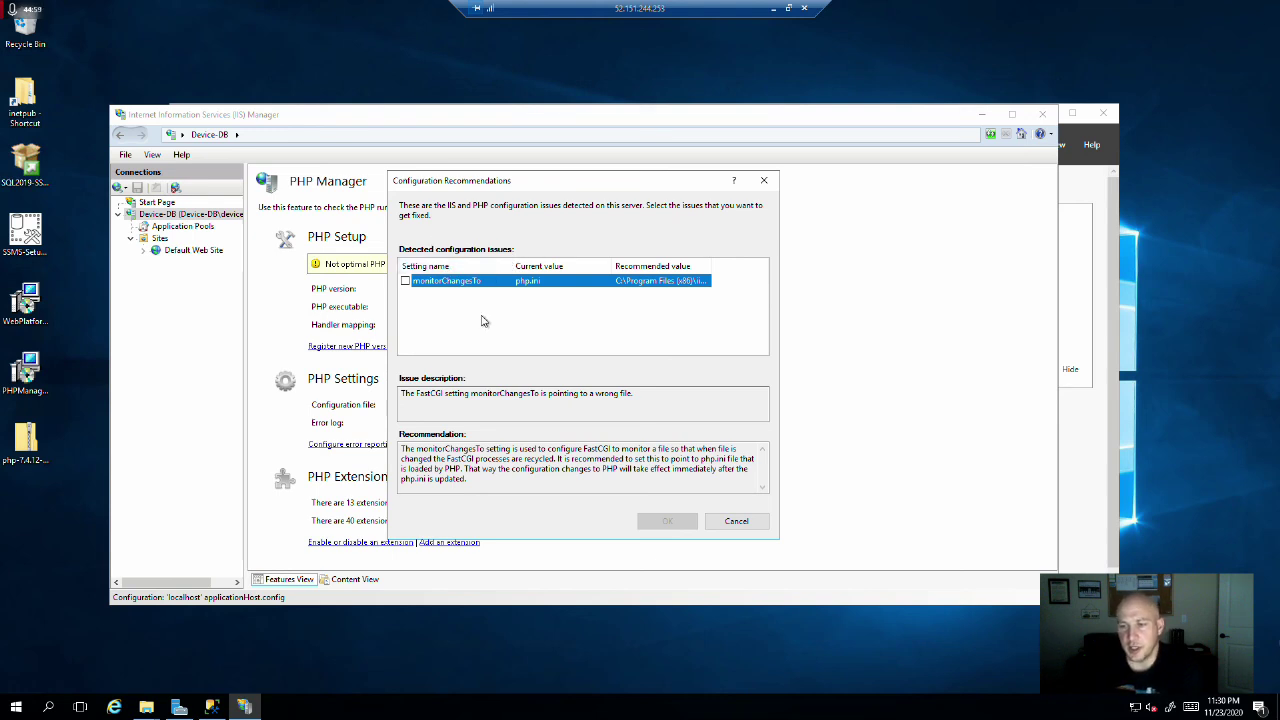
{"action": "key", "text": "Escape"}
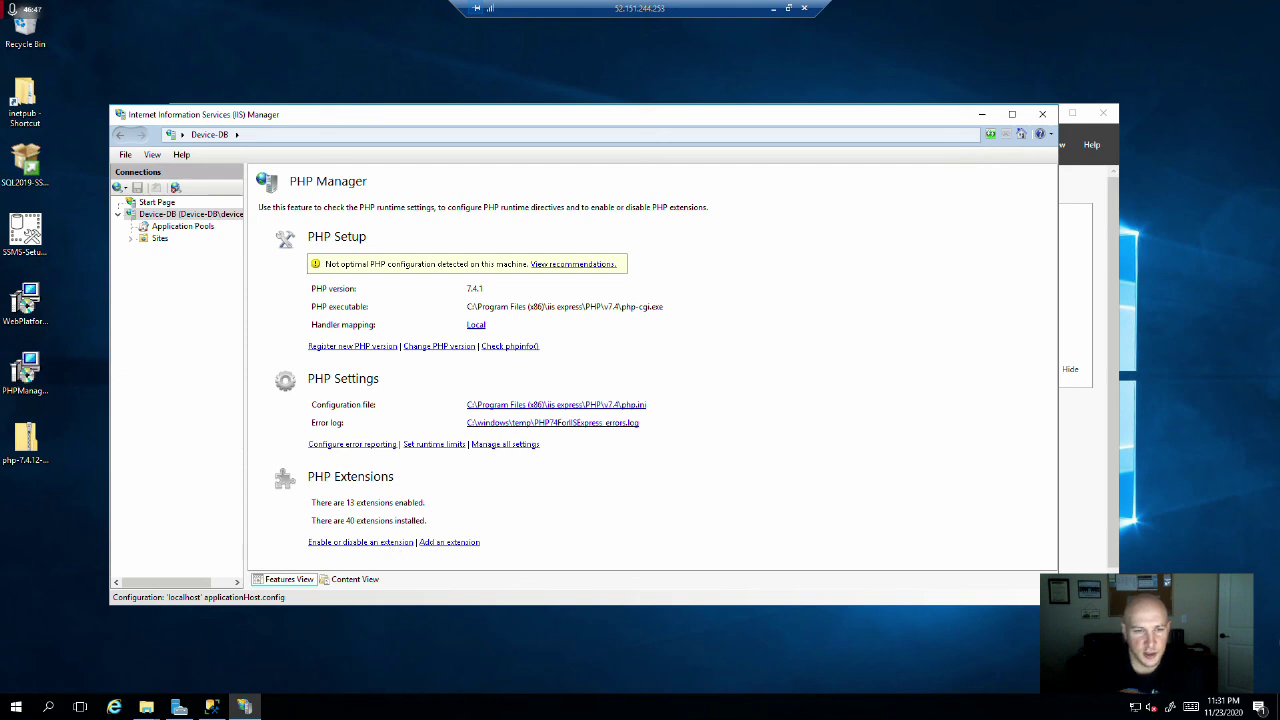
{"action": "left_click", "coordinate": [362, 544]}
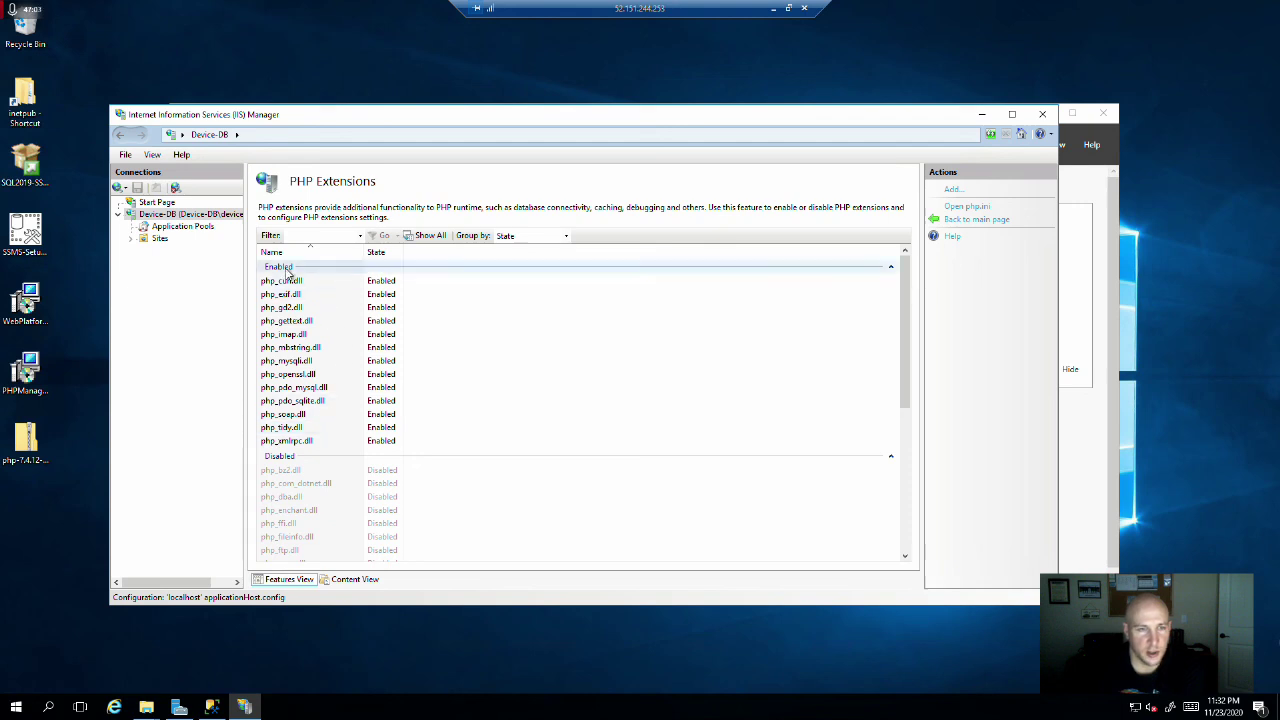
{"action": "scroll", "coordinate": [336, 440], "scroll_direction": "down", "scroll_amount": 7}
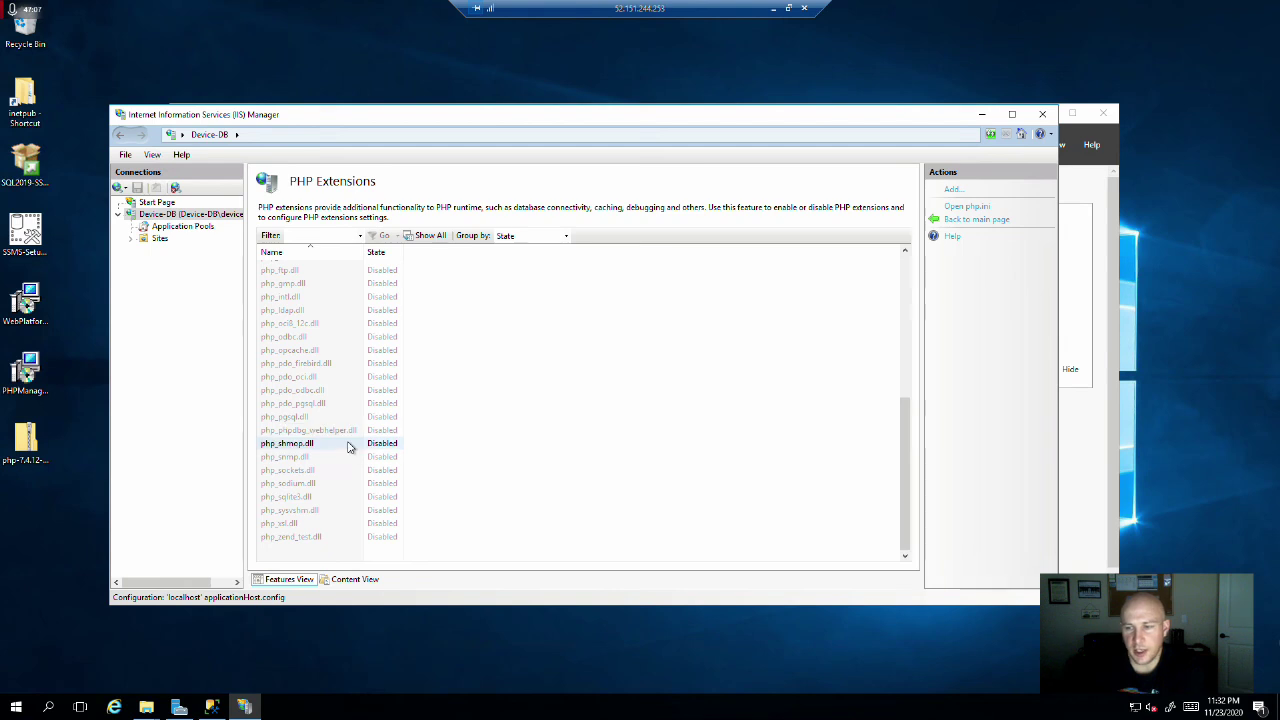
{"action": "scroll", "coordinate": [315, 446], "scroll_direction": "up", "scroll_amount": 4}
{"action": "scroll", "coordinate": [307, 446], "scroll_direction": "up", "scroll_amount": 3}
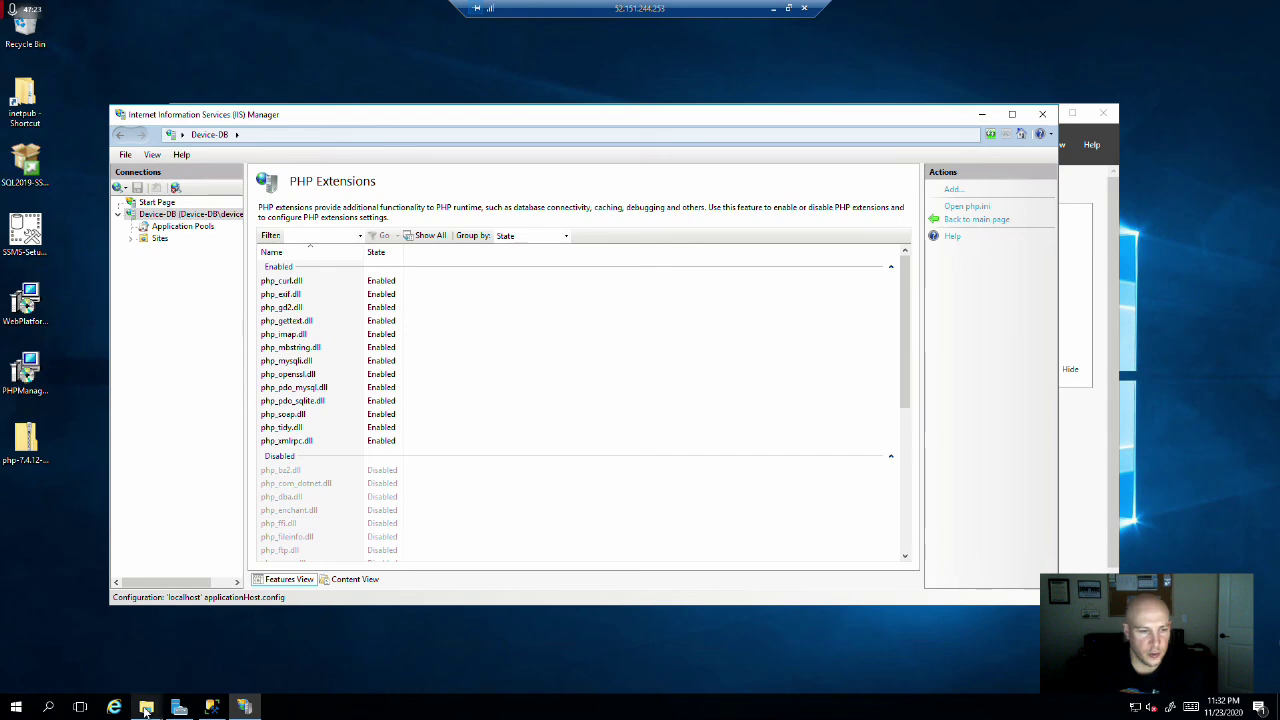
- Switch to File Explorer, inspect the extension DLLs in C:\php\ext, and return to the php folder to locate php.ini
{"action": "mouse_move", "coordinate": [146, 708]}
{"action": "left_click", "coordinate": [204, 617]}
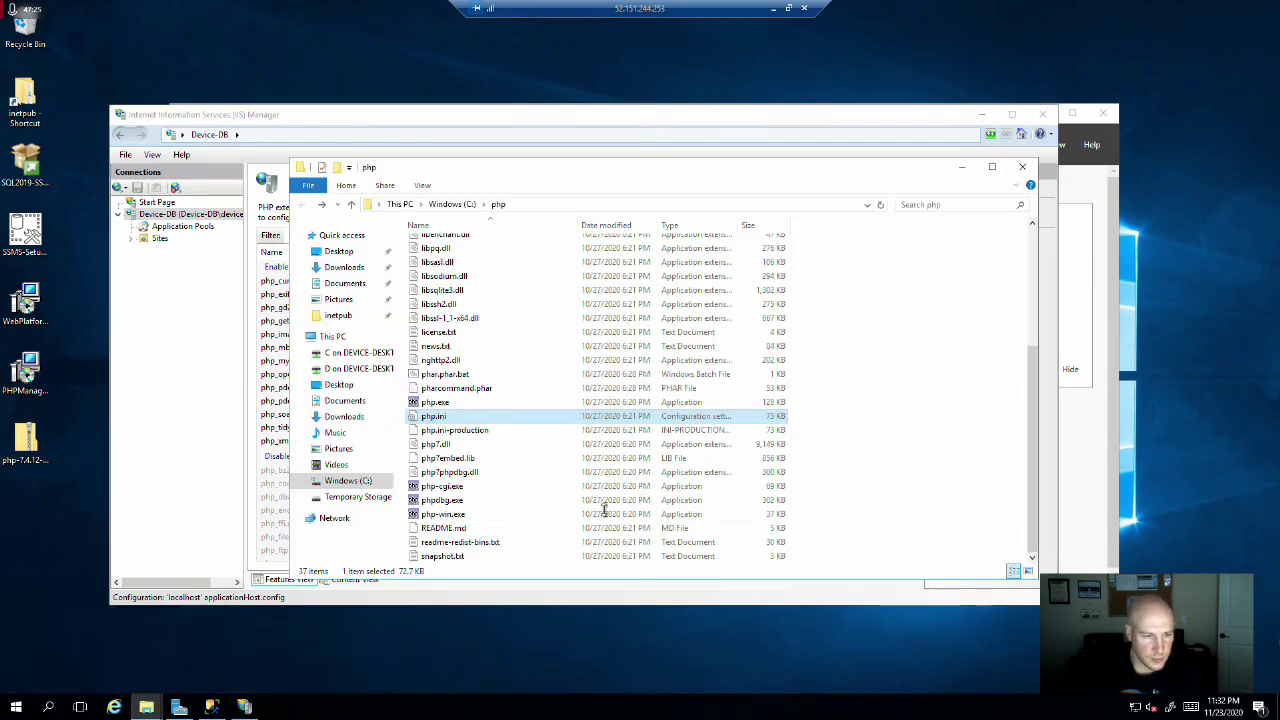
{"action": "scroll", "coordinate": [478, 328], "scroll_direction": "up", "scroll_amount": 5}
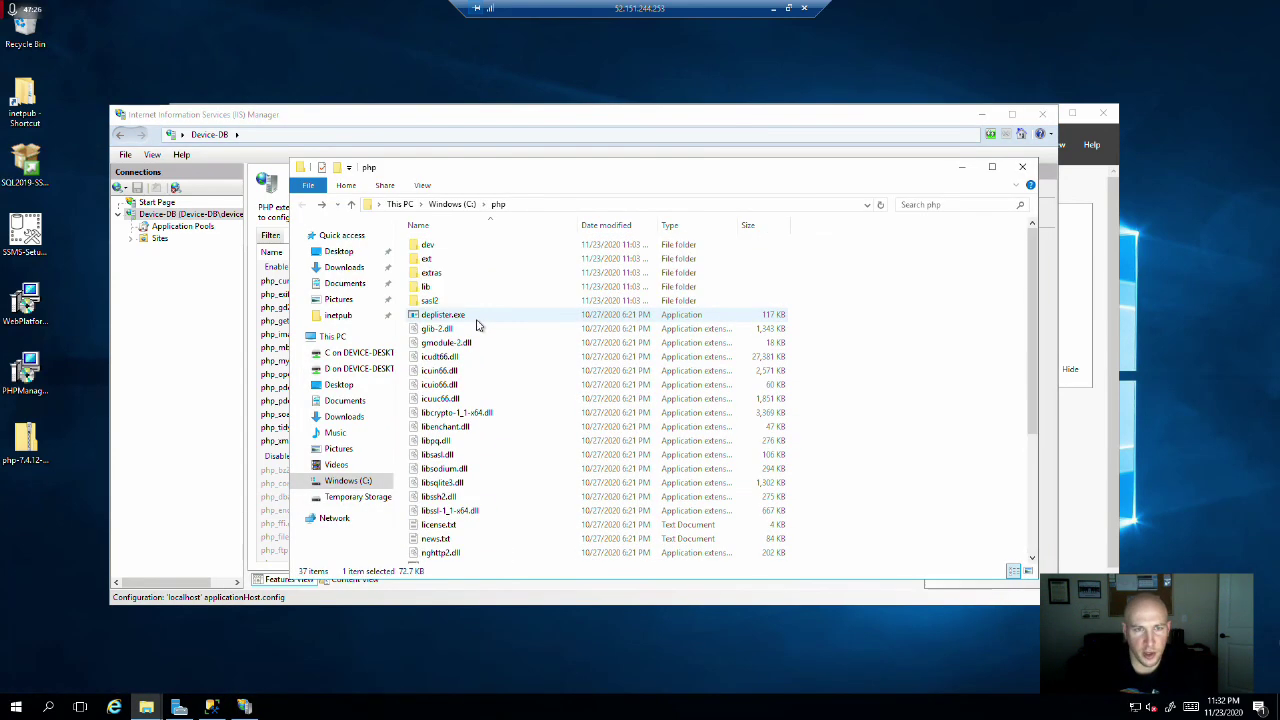
{"action": "double_click", "coordinate": [449, 260]}
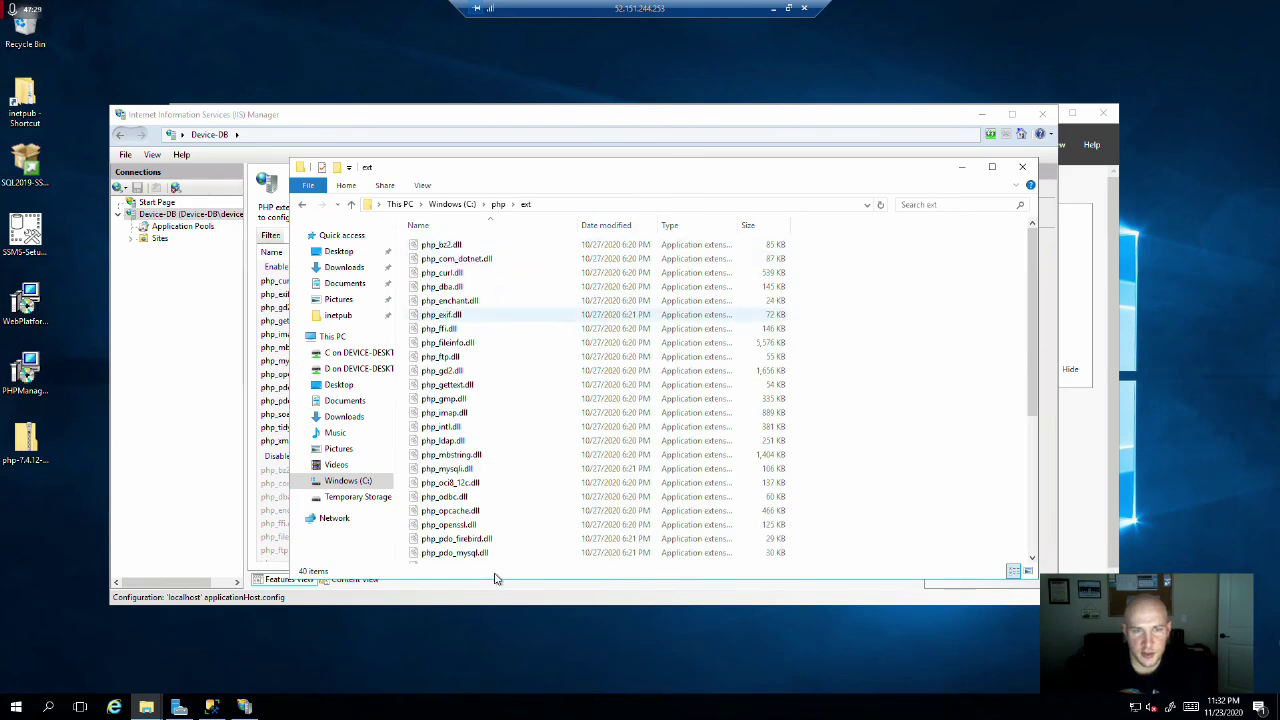
{"action": "scroll", "coordinate": [517, 372], "scroll_direction": "down", "scroll_amount": 1}
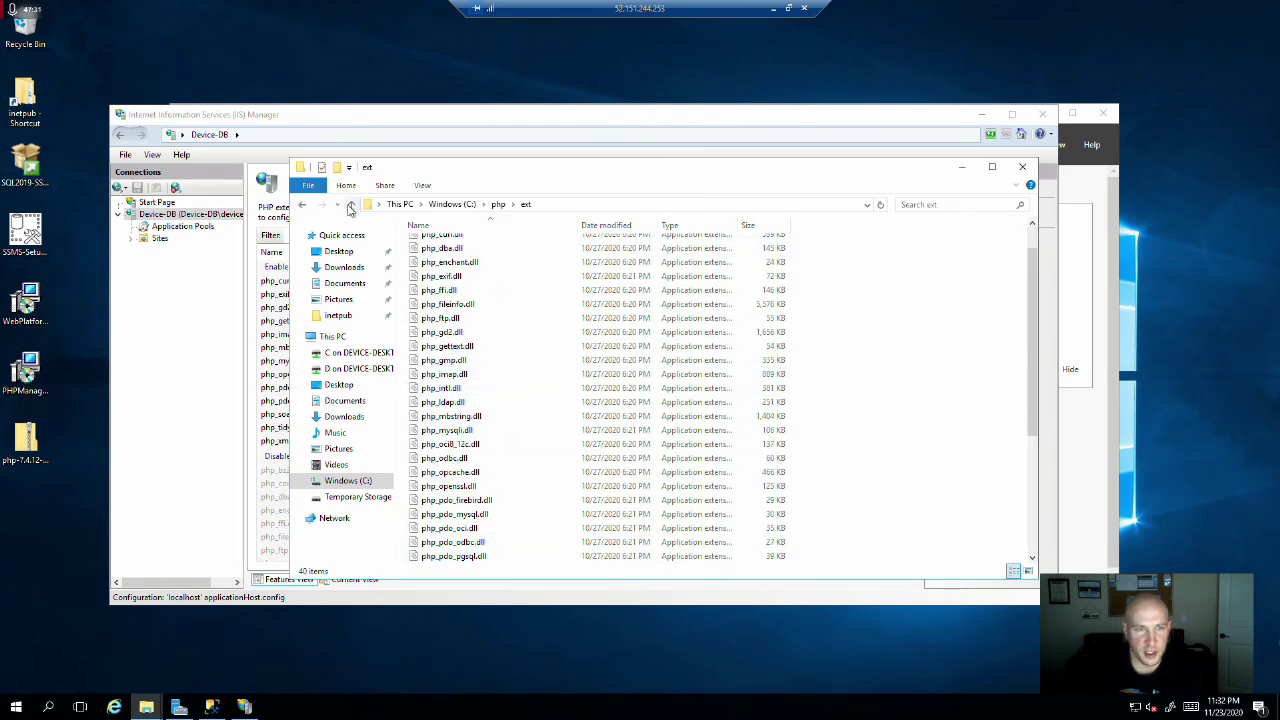
{"action": "left_click", "coordinate": [351, 204]}
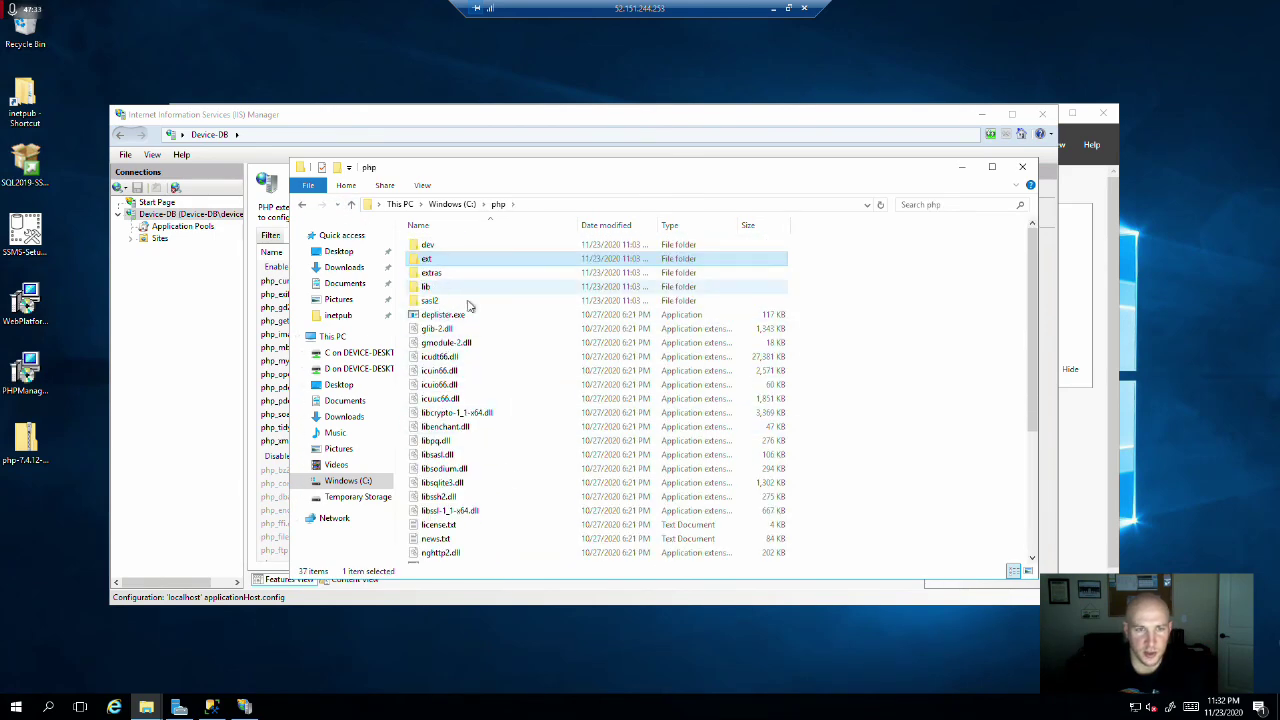
{"action": "scroll", "coordinate": [491, 449], "scroll_direction": "down", "scroll_amount": 5}
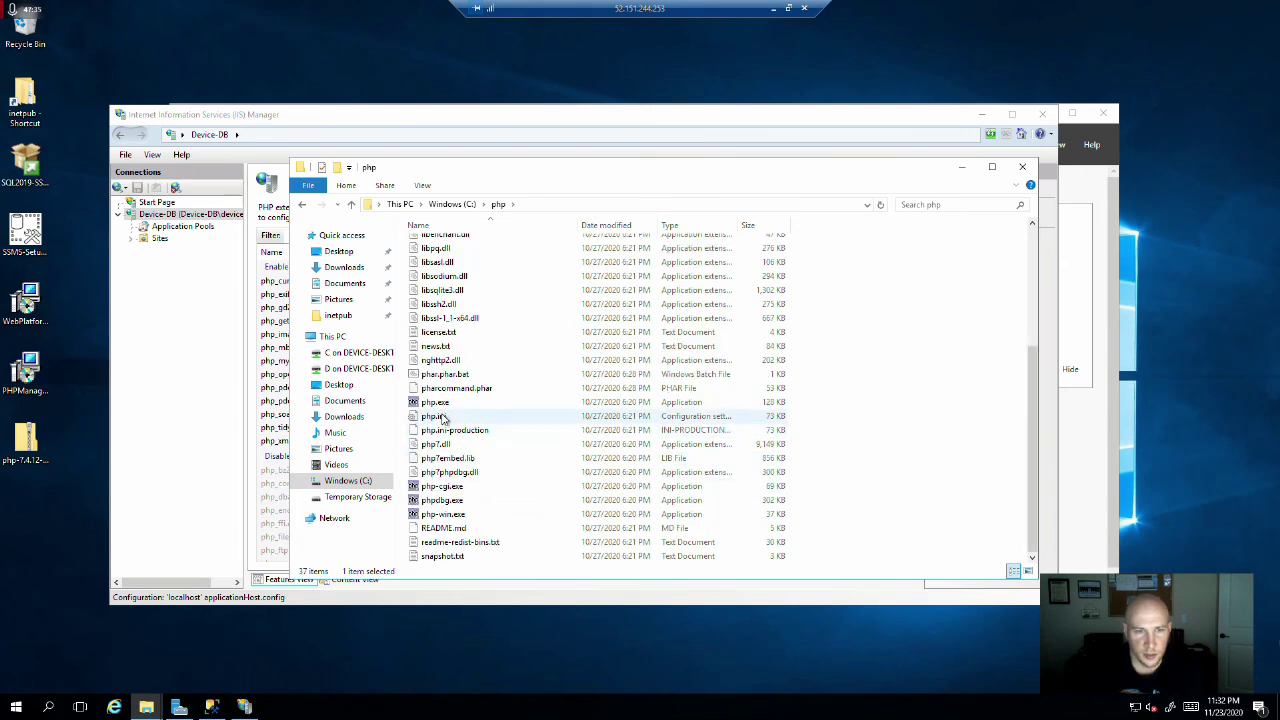